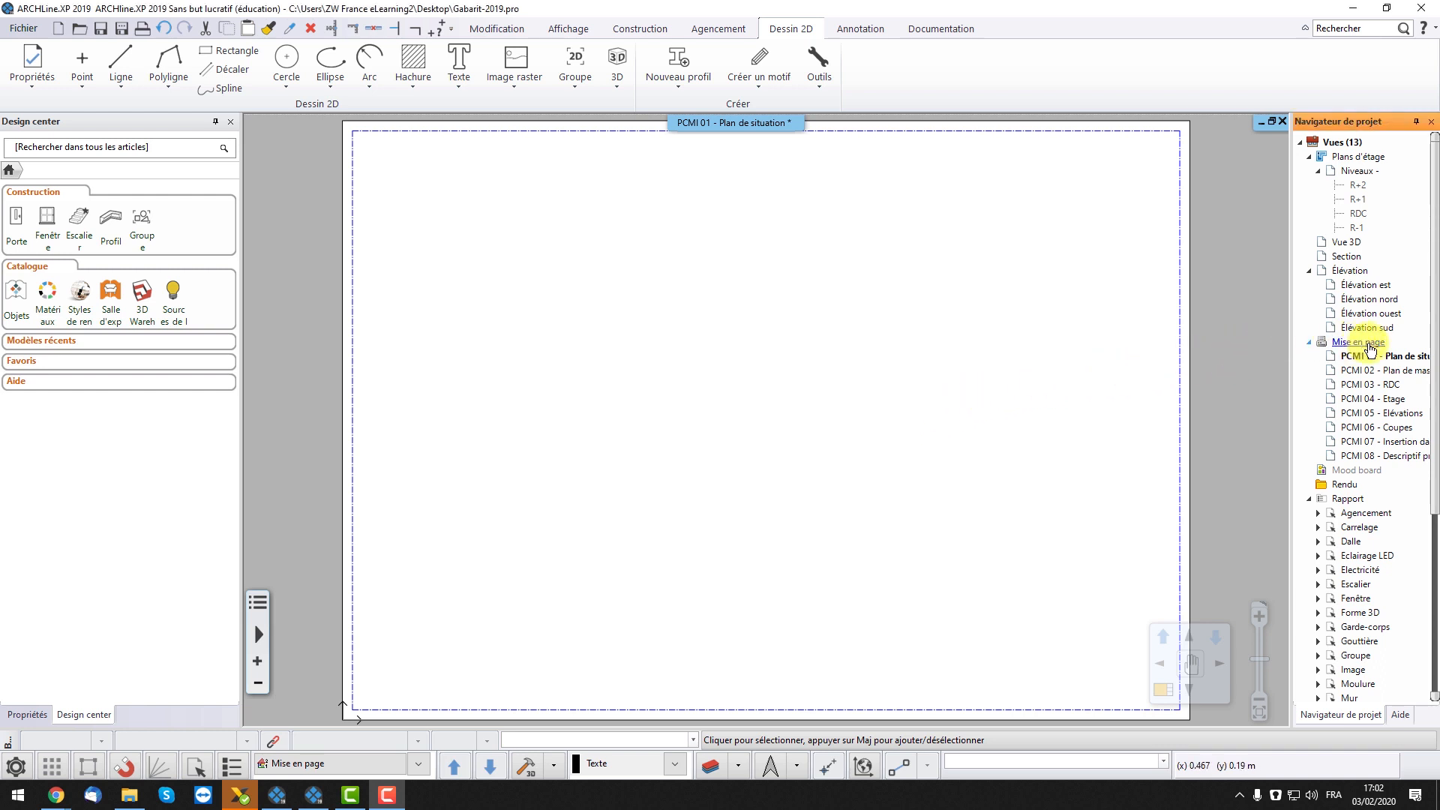
- Draw a 0.41 m by 0.03 m rectangle along the lower margin of the PCMI 01 - Plan de situation layout
{"action": "double_click", "coordinate": [1373, 384]}
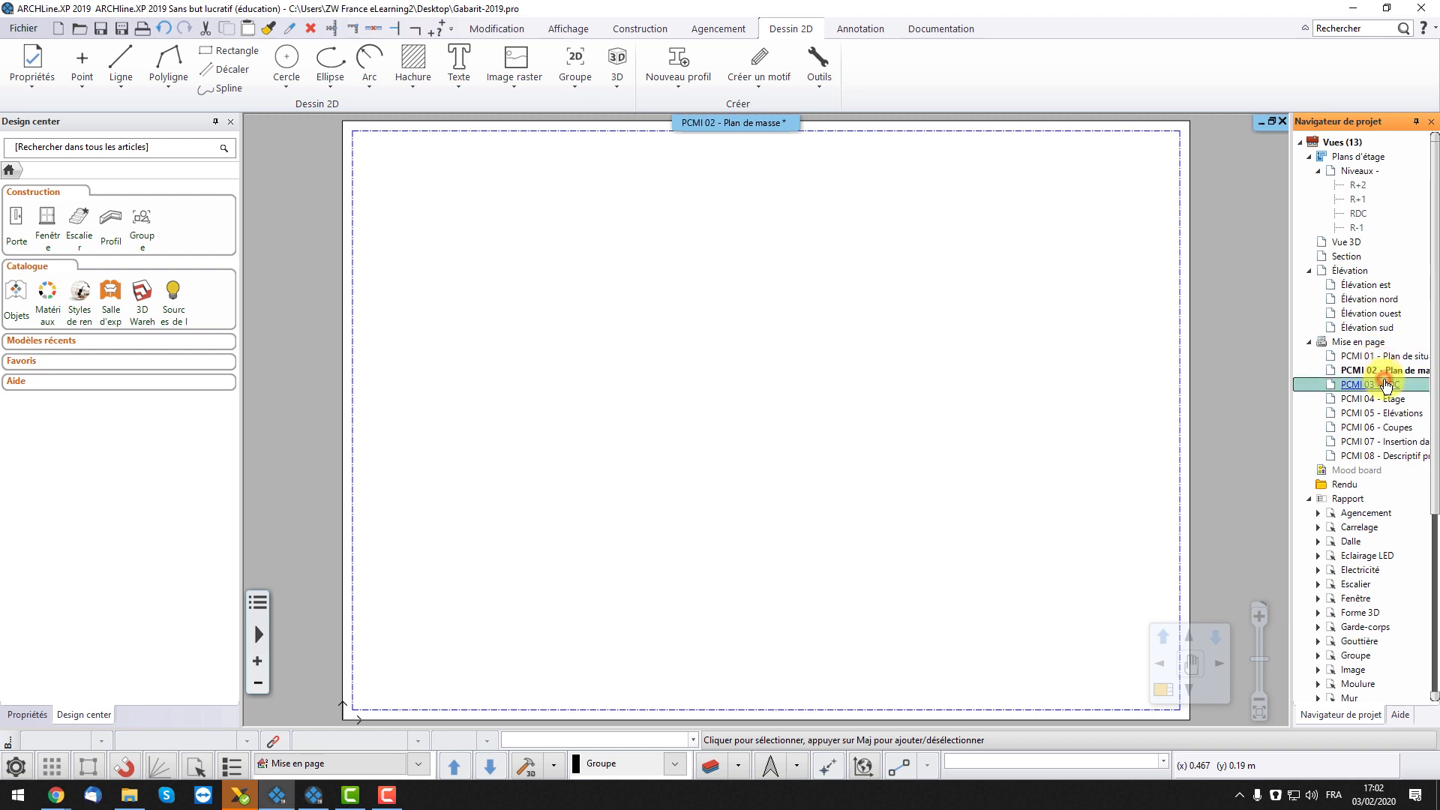
{"action": "double_click", "coordinate": [1387, 357]}
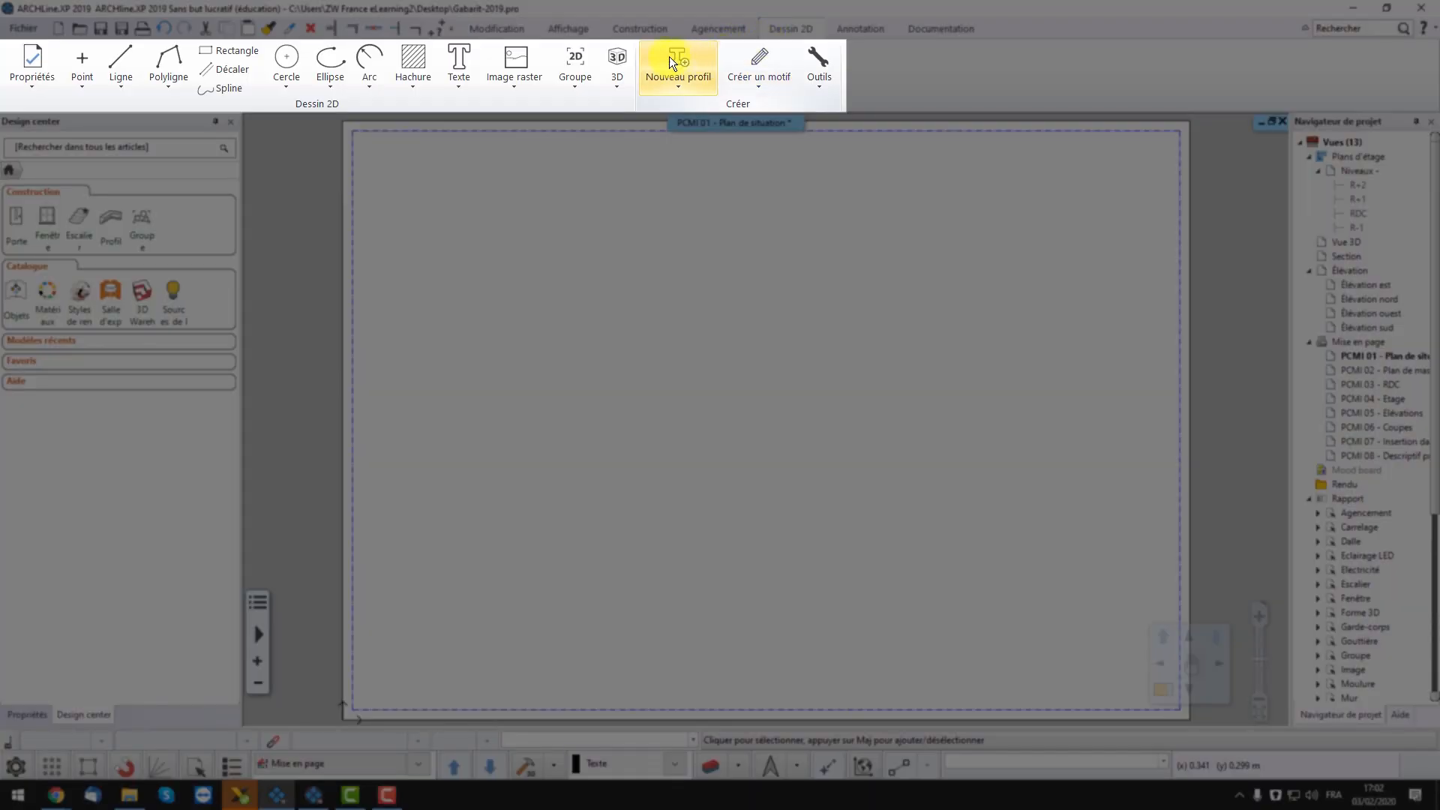
{"action": "left_click", "coordinate": [240, 49]}
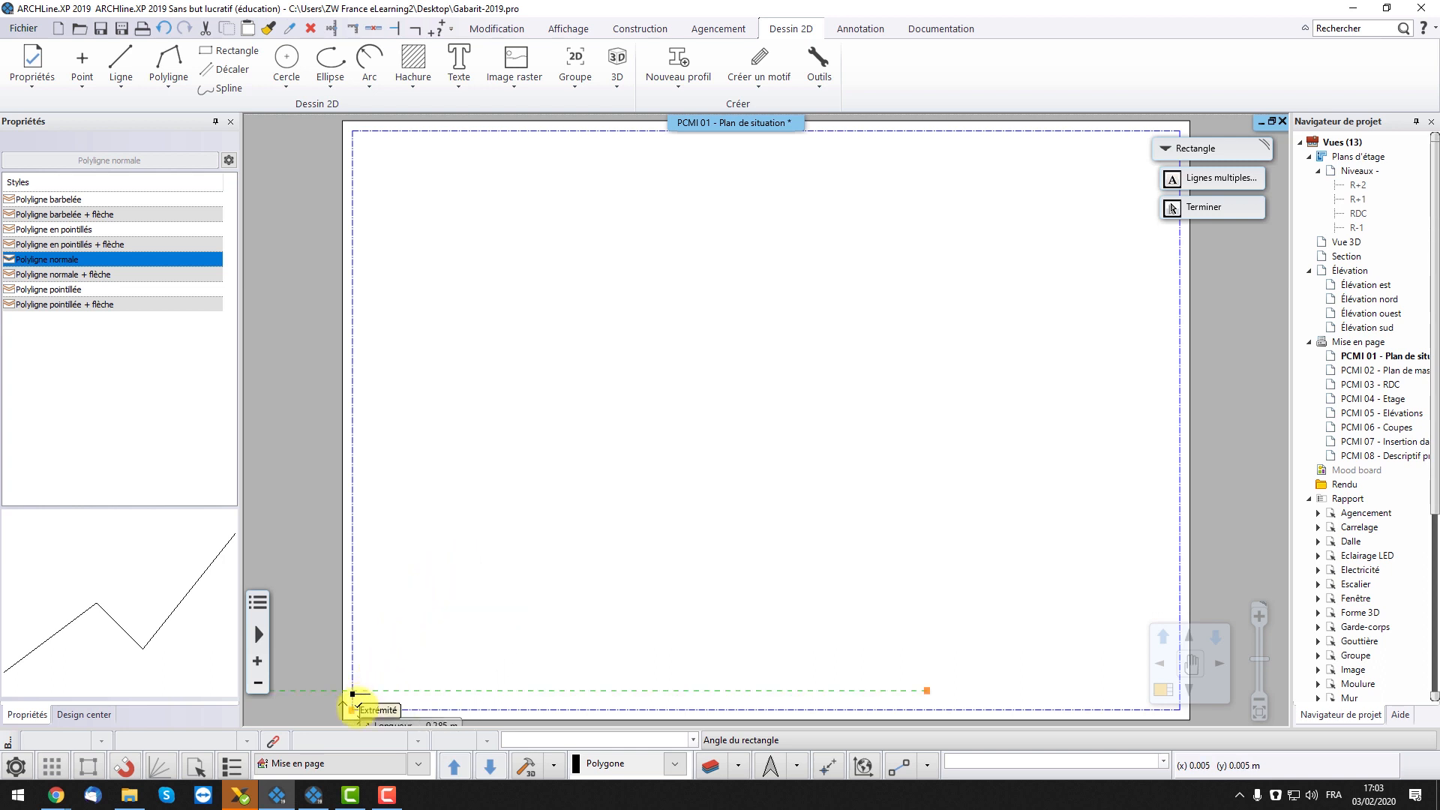
{"action": "left_click", "coordinate": [352, 709]}
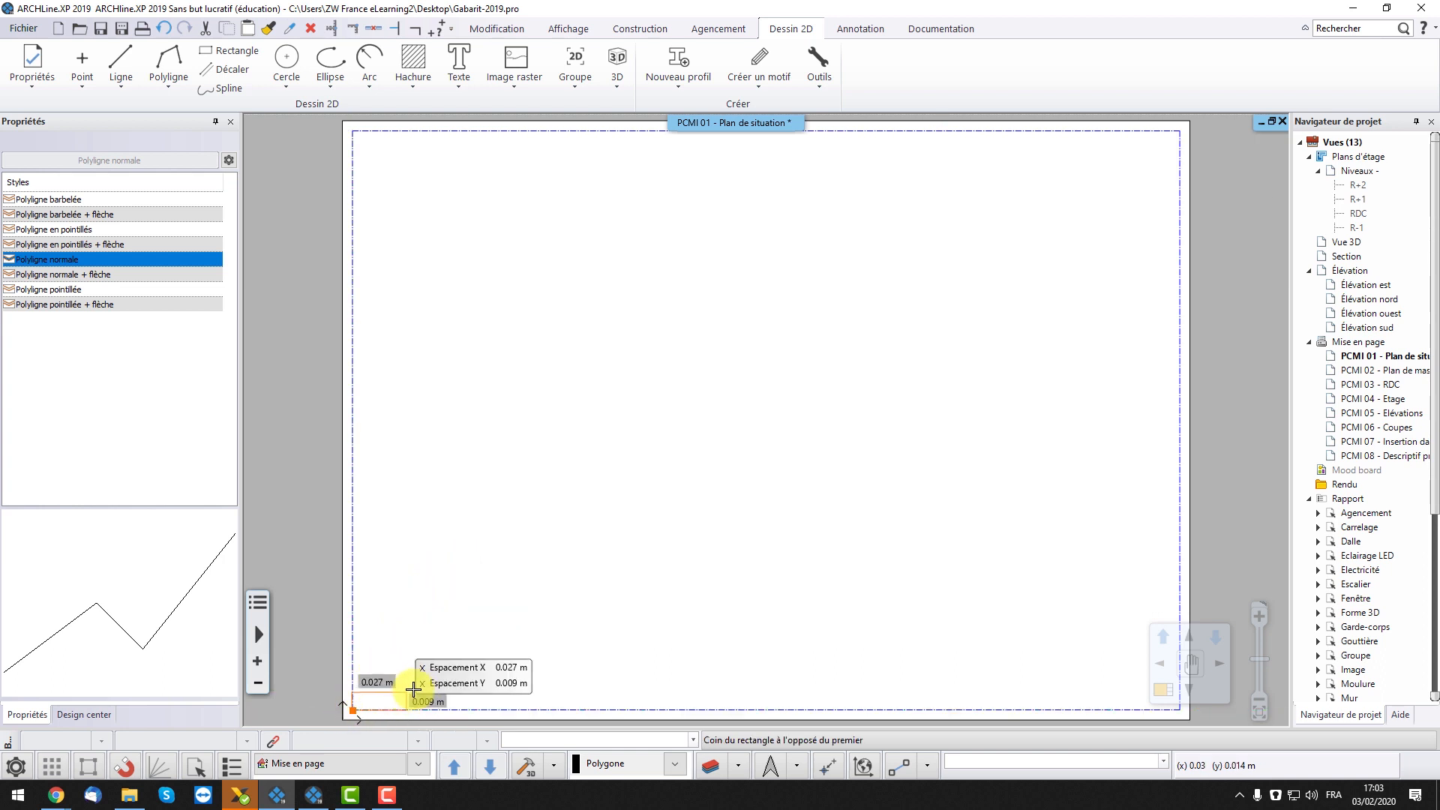
{"action": "scroll", "coordinate": [987, 605], "scroll_direction": "up", "scroll_amount": 1}
{"action": "middle_click_drag", "start_coordinate": [988, 605], "coordinate": [803, 562]}
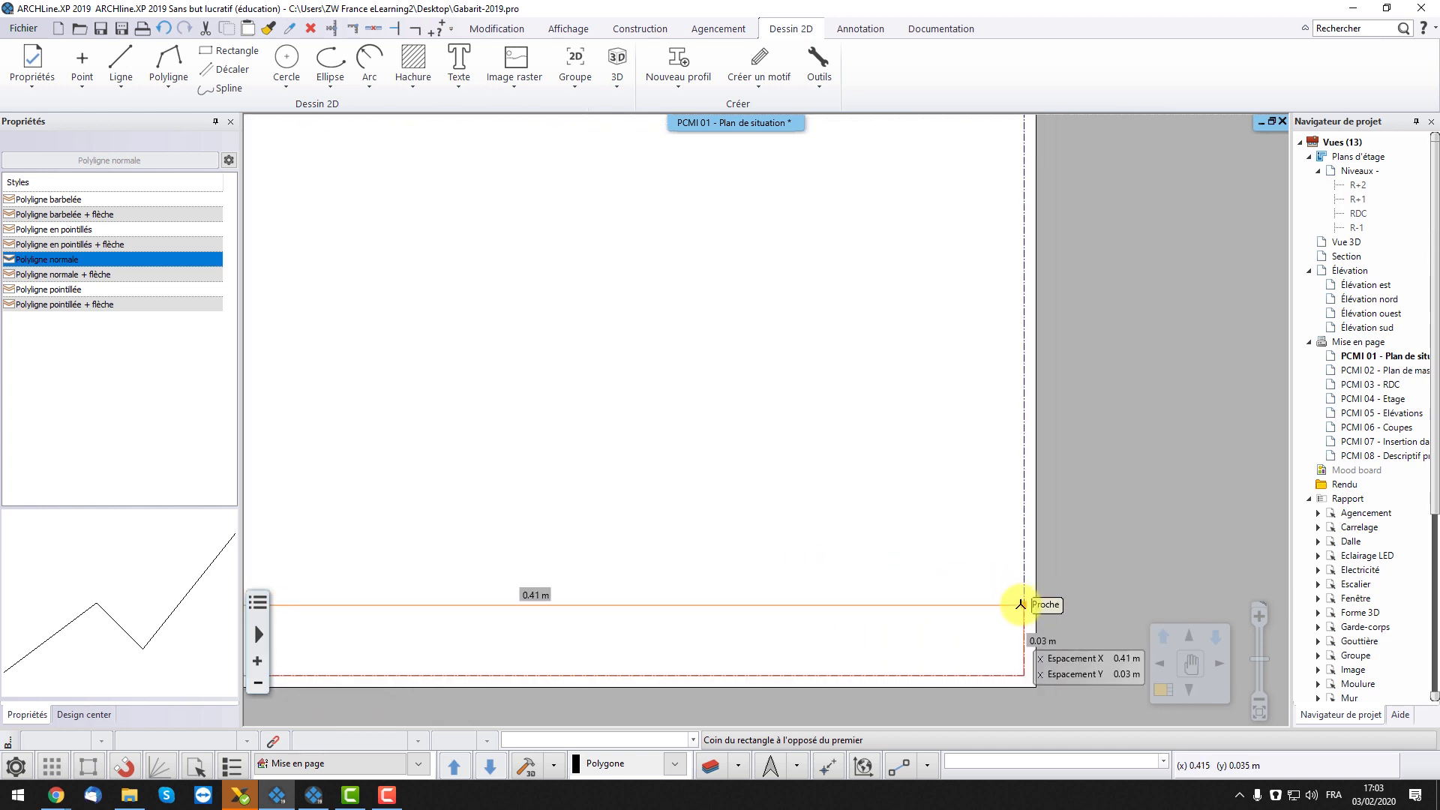
{"action": "left_click", "coordinate": [1019, 605]}
{"action": "scroll", "coordinate": [993, 600], "scroll_direction": "down", "scroll_amount": 2}
{"action": "key", "text": "Return"}
{"action": "middle_click_drag", "start_coordinate": [526, 519], "coordinate": [593, 526]}
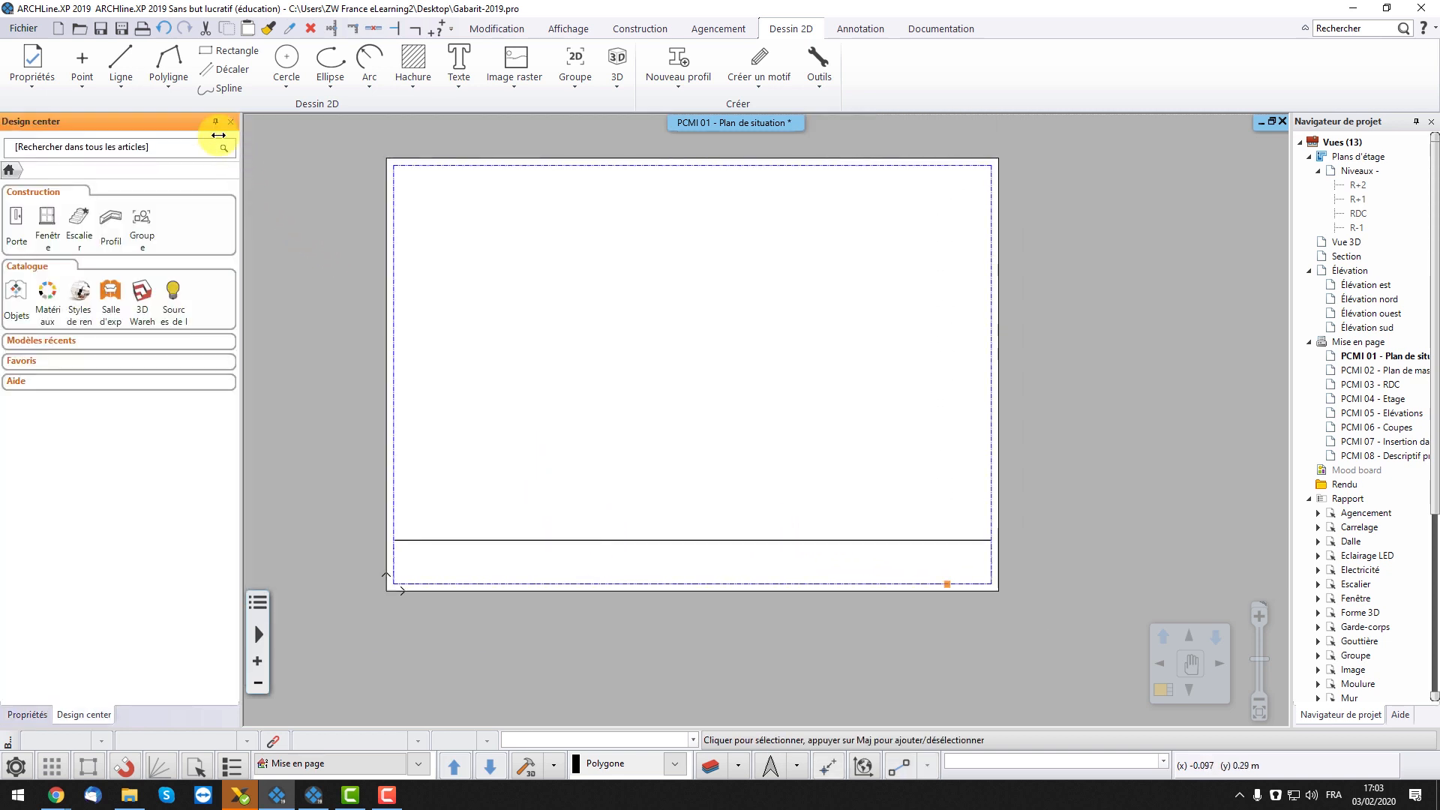
- Draw a vertical simple line across the 0.03 m high title strip, about 0.077 m from its left end
{"action": "left_click", "coordinate": [127, 54]}
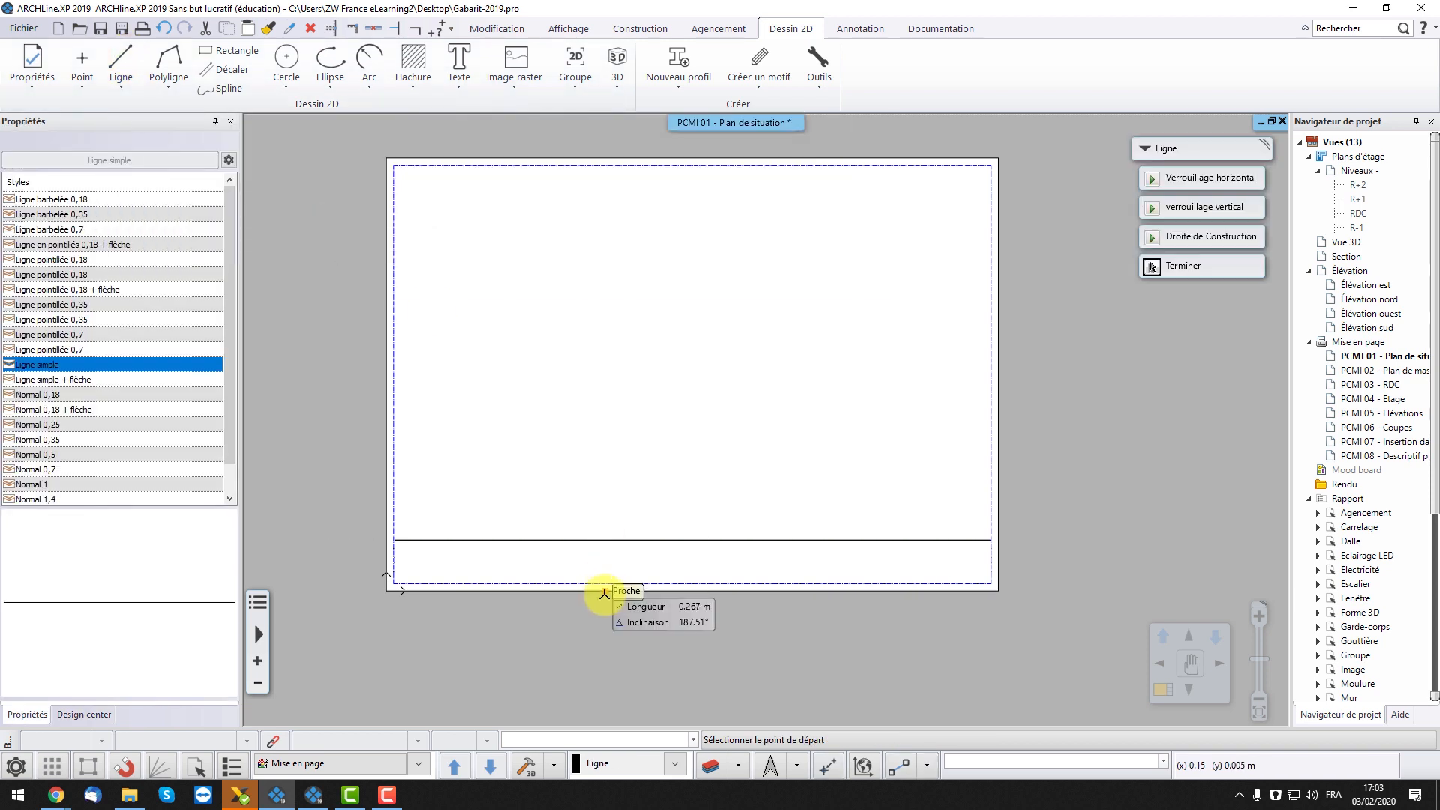
{"action": "scroll", "coordinate": [597, 600], "scroll_direction": "up", "scroll_amount": 1}
{"action": "middle_click_drag", "start_coordinate": [542, 518], "coordinate": [553, 595]}
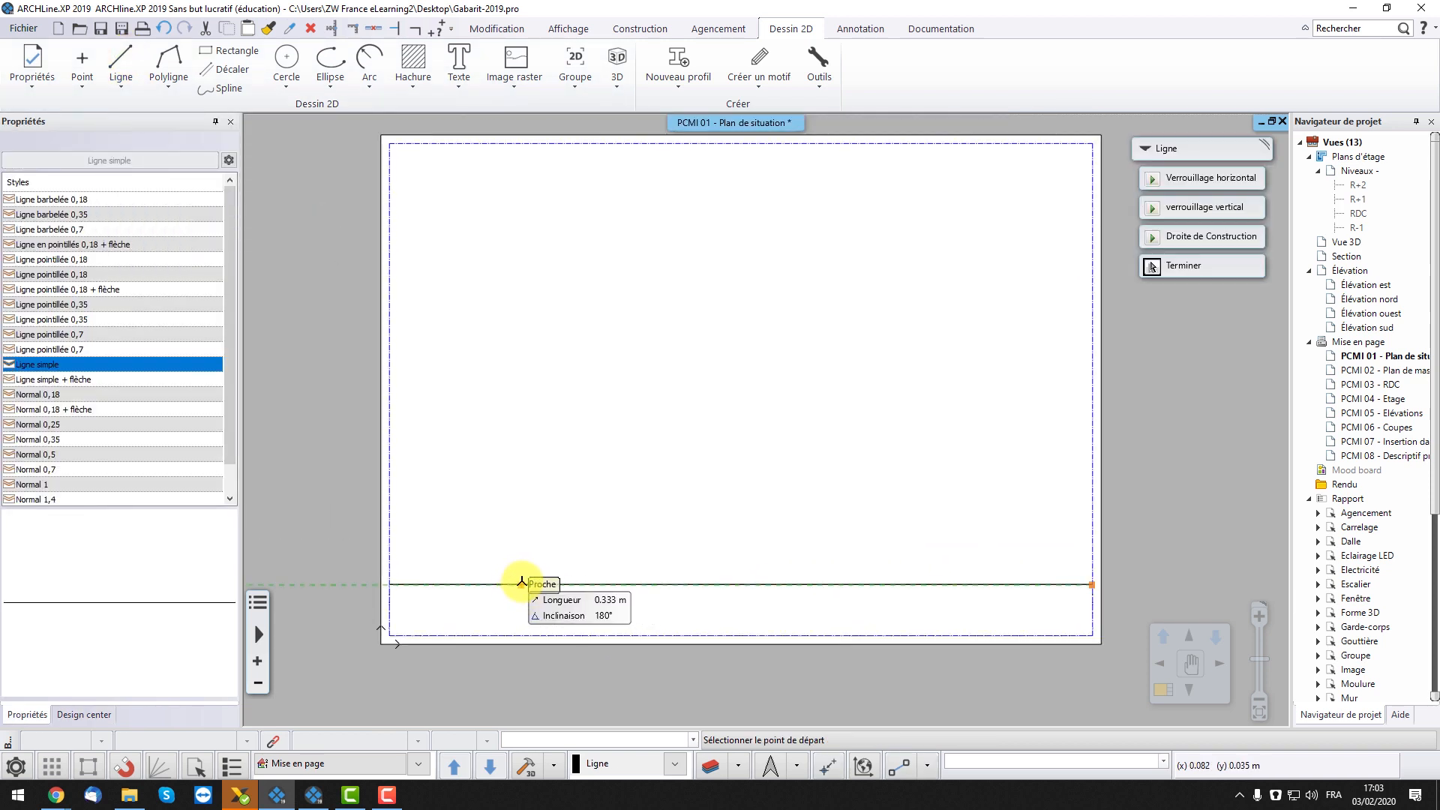
{"action": "left_click", "coordinate": [521, 583]}
{"action": "left_click", "coordinate": [521, 636]}
{"action": "key", "text": "Escape"}
{"action": "key", "text": "Escape"}
- Multiply the vertical divider into 7 copies spread over 0.3 m toward the right end of the title strip
{"action": "left_click", "coordinate": [522, 620]}
{"action": "left_click", "coordinate": [555, 677]}
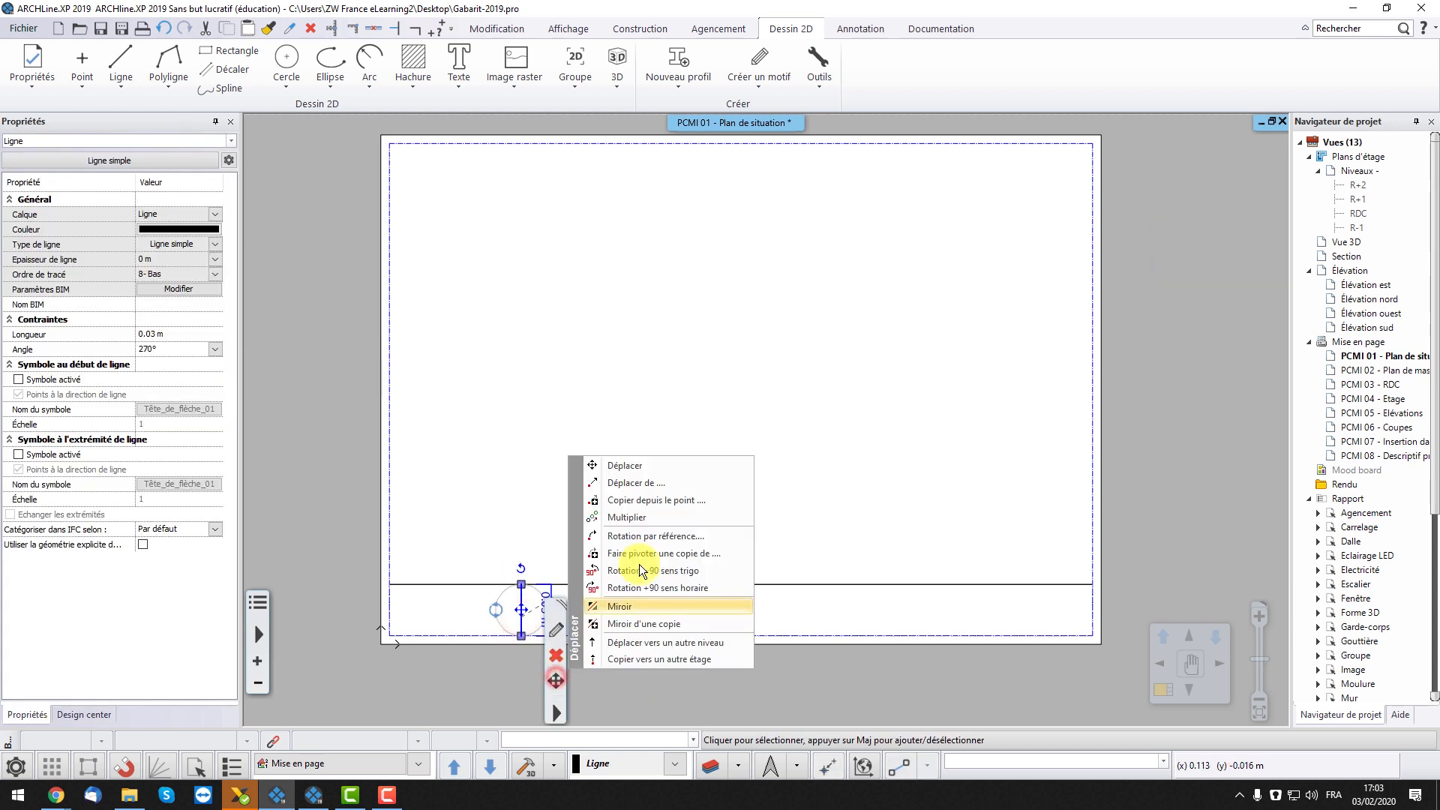
{"action": "left_click", "coordinate": [642, 520]}
{"action": "left_click_drag", "start_coordinate": [747, 392], "coordinate": [721, 394]}
{"action": "type", "text": "7"}
{"action": "key", "text": "Return"}
{"action": "left_click", "coordinate": [521, 636]}
{"action": "type", "text": "0.3"}
{"action": "key", "text": "Return"}
- Draw a horizontal line through the lower part of the last three title strip cells, ending at the right margin
{"action": "scroll", "coordinate": [632, 636], "scroll_direction": "up", "scroll_amount": 4}
{"action": "left_click", "coordinate": [121, 64]}
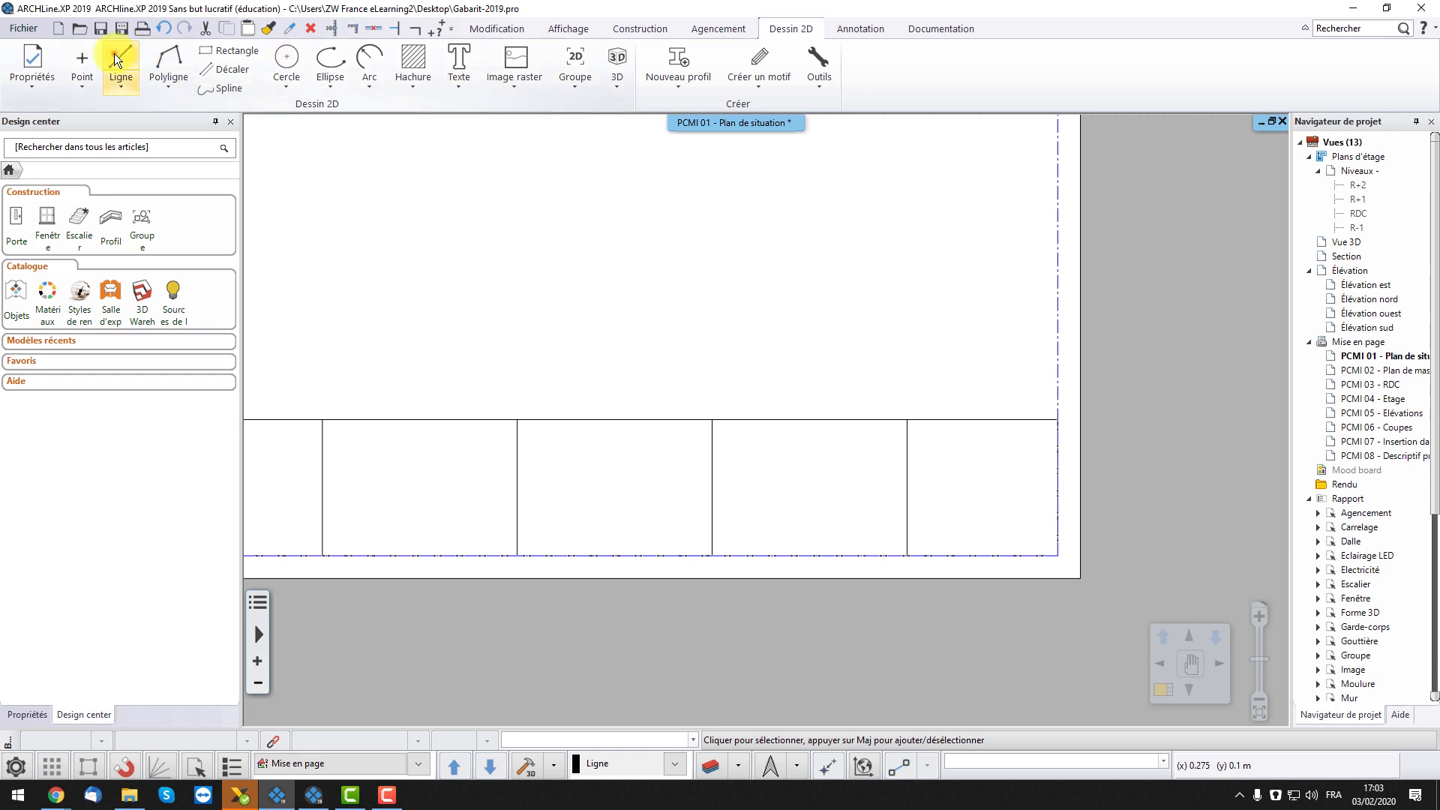
{"action": "left_click", "coordinate": [522, 519]}
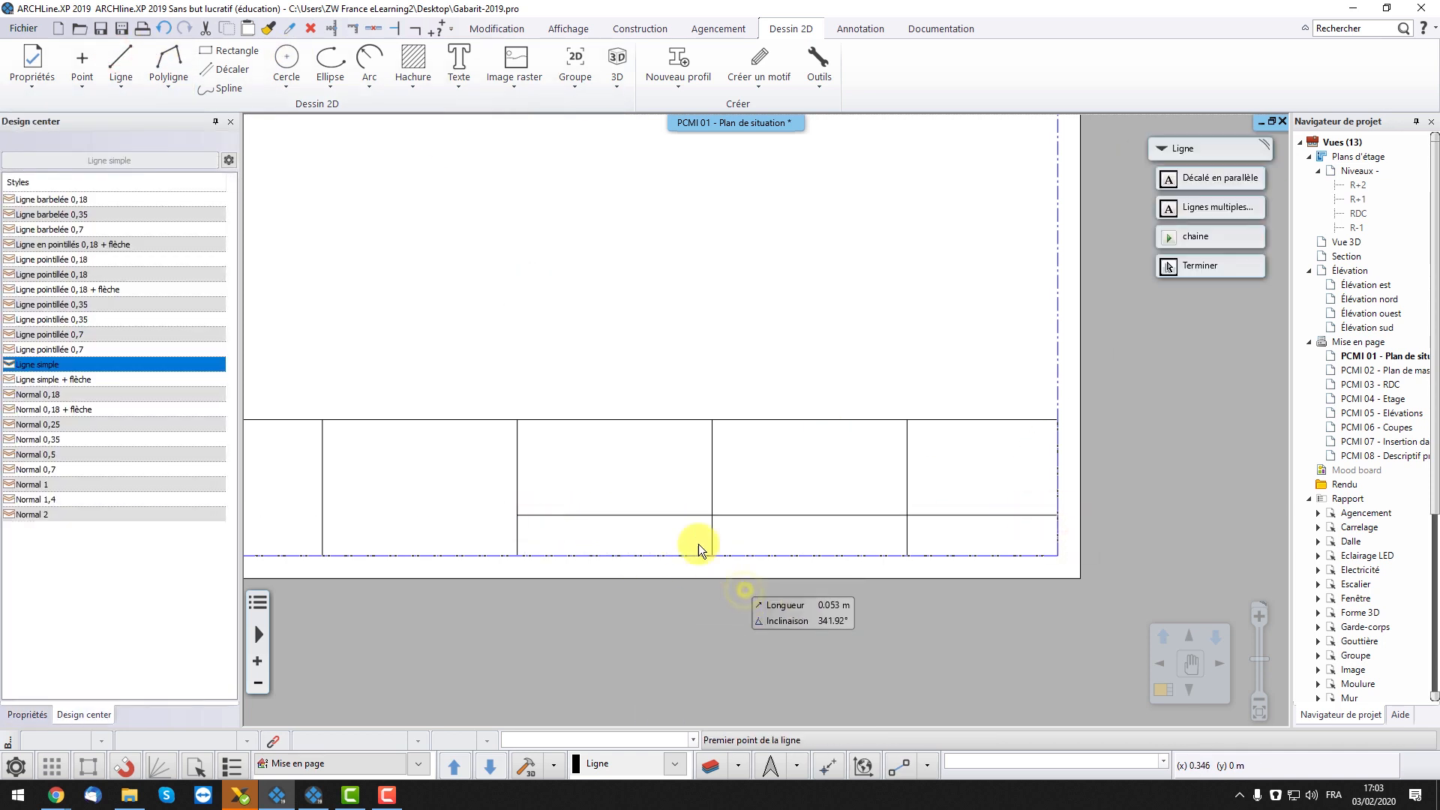
{"action": "key", "text": "Escape"}
- Shorten the last two vertical dividers so their lower ends stop on the new horizontal line
{"action": "left_click", "coordinate": [713, 542]}
{"action": "left_click", "coordinate": [713, 556]}
{"action": "left_click", "coordinate": [771, 519]}
{"action": "left_click", "coordinate": [908, 542]}
{"action": "left_click", "coordinate": [907, 556]}
{"action": "left_click", "coordinate": [951, 566]}
{"action": "left_click", "coordinate": [951, 519]}
- Draw a horizontal line that splits the upper part of the last title strip cell into two halves
{"action": "left_click", "coordinate": [117, 61]}
{"action": "left_click", "coordinate": [908, 467]}
{"action": "left_click", "coordinate": [1058, 467]}
{"action": "right_click", "coordinate": [845, 575]}
{"action": "scroll", "coordinate": [765, 428], "scroll_direction": "down", "scroll_amount": 3}
{"action": "middle_click_drag", "start_coordinate": [534, 453], "coordinate": [876, 661]}
{"action": "scroll", "coordinate": [876, 661], "scroll_direction": "down", "scroll_amount": 2}
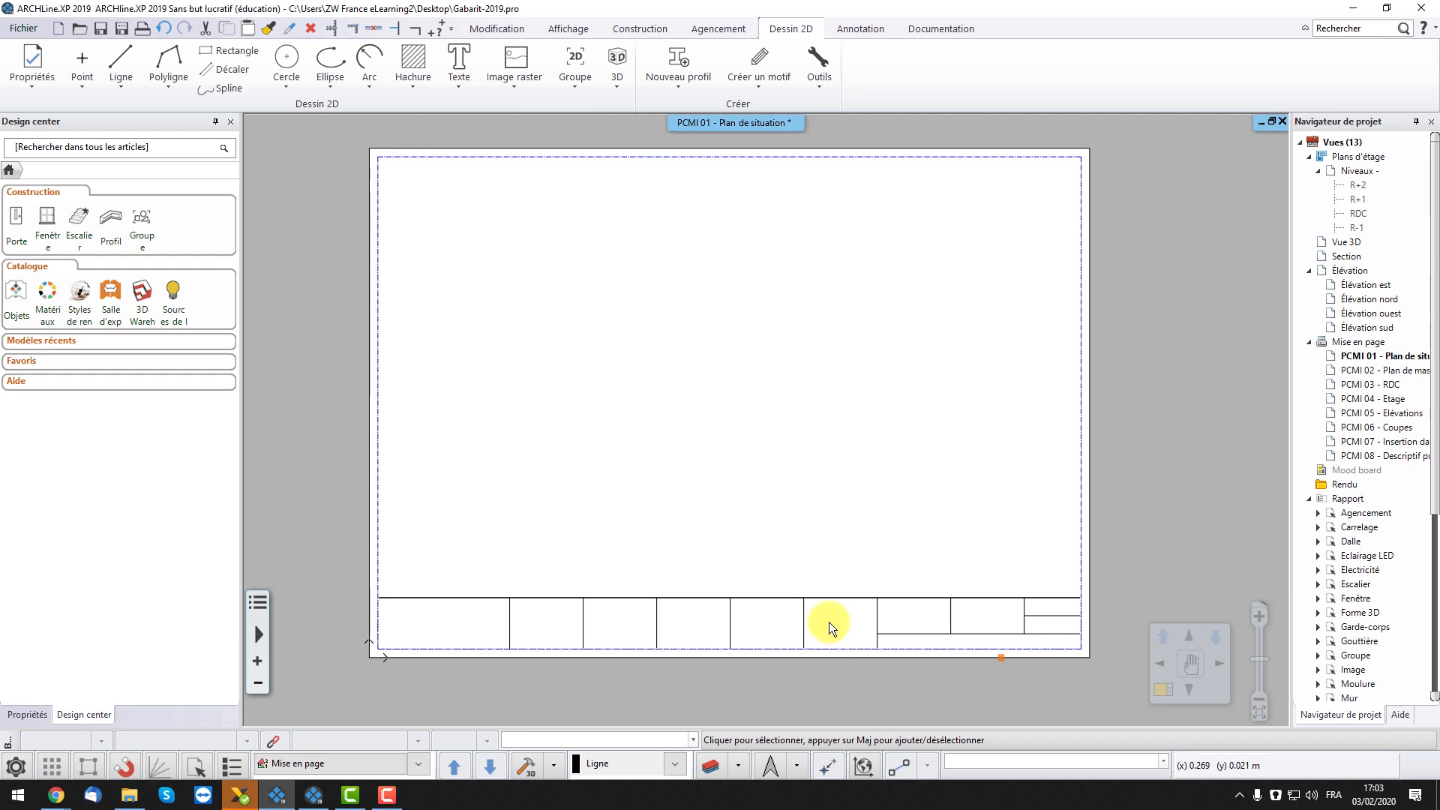
- Insert the raster image zwfrance_15cm_150ppp-01.png at the title strip's lower-left corner, sized to the width of the first cell
{"action": "left_click", "coordinate": [510, 84]}
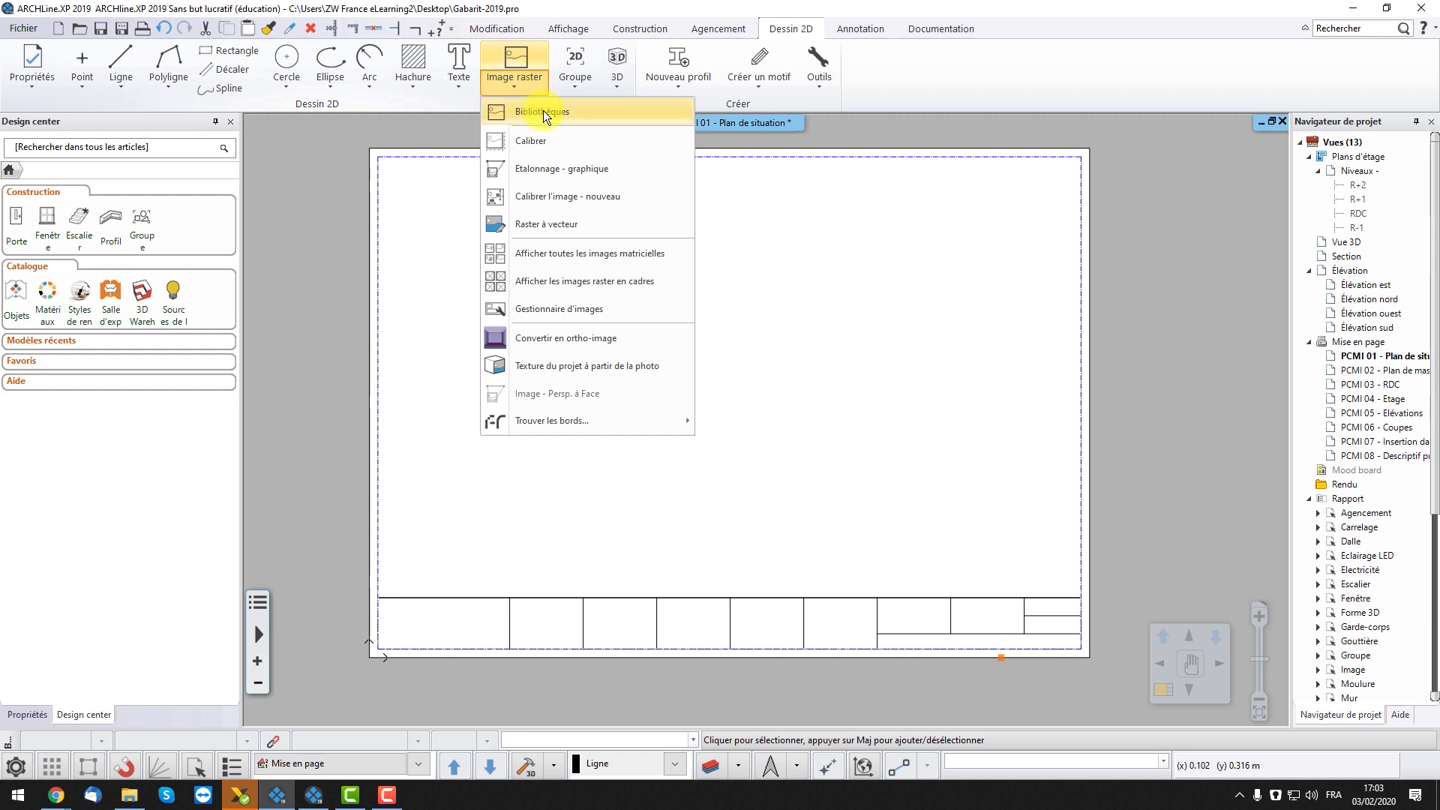
{"action": "left_click", "coordinate": [546, 111]}
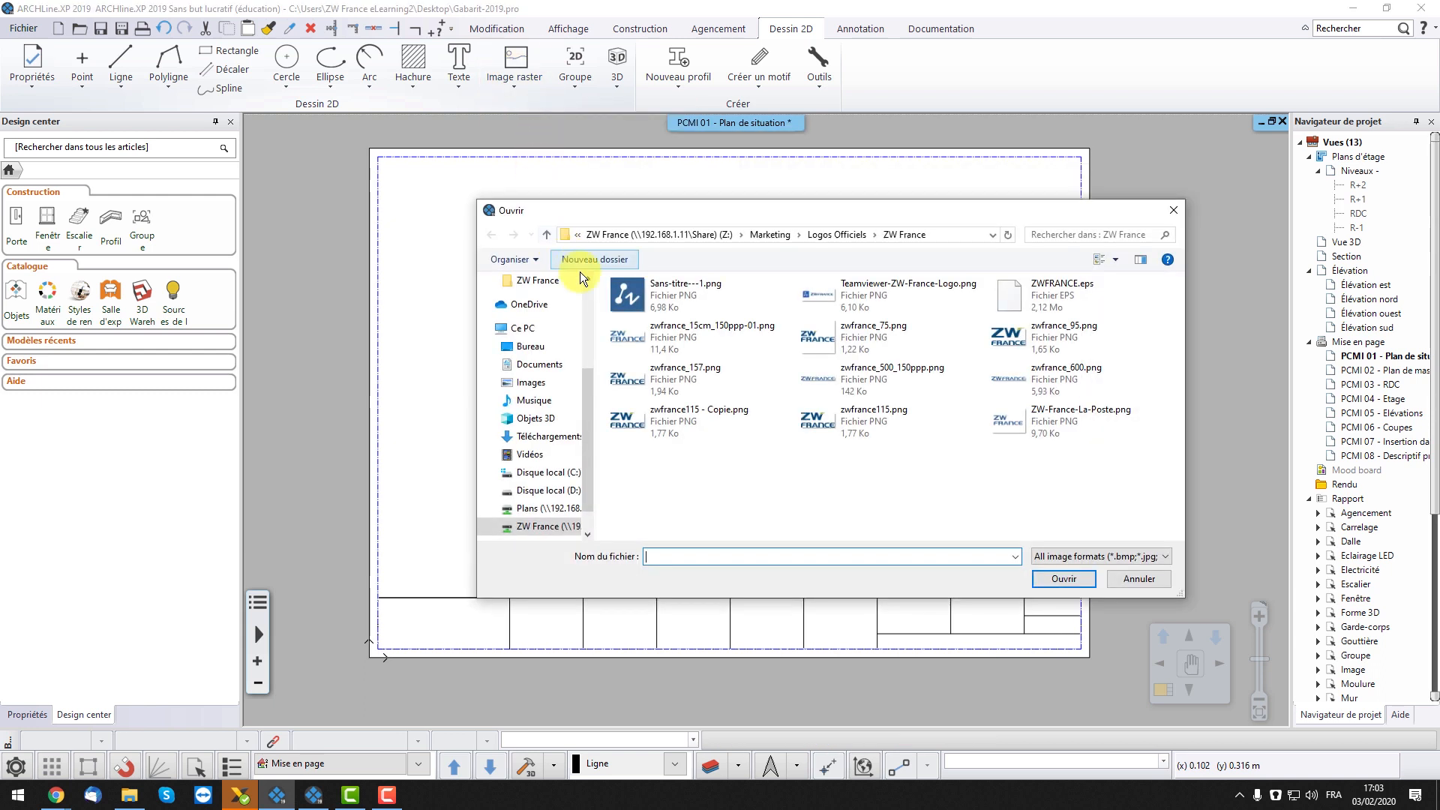
{"action": "left_click", "coordinate": [662, 341]}
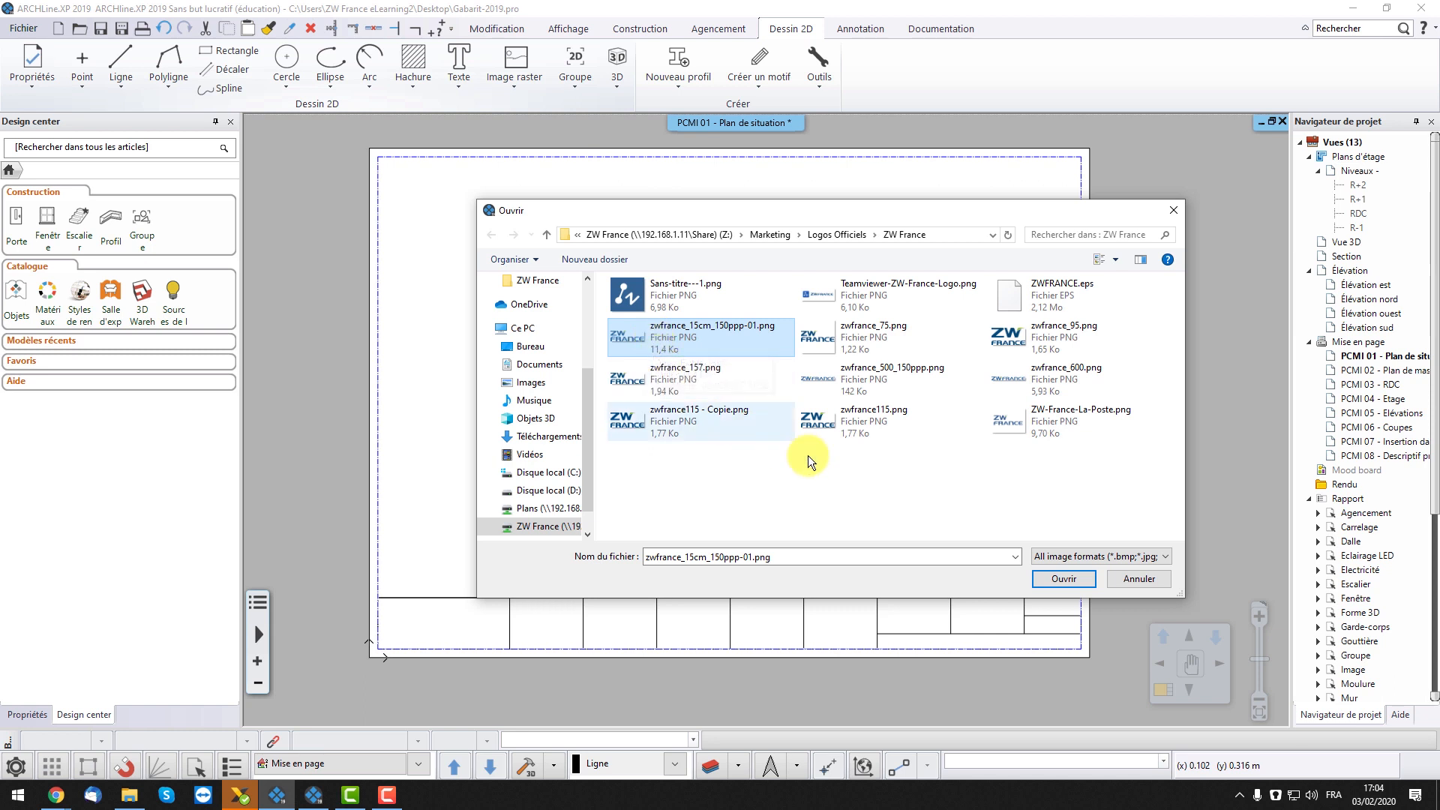
{"action": "left_click", "coordinate": [1070, 578]}
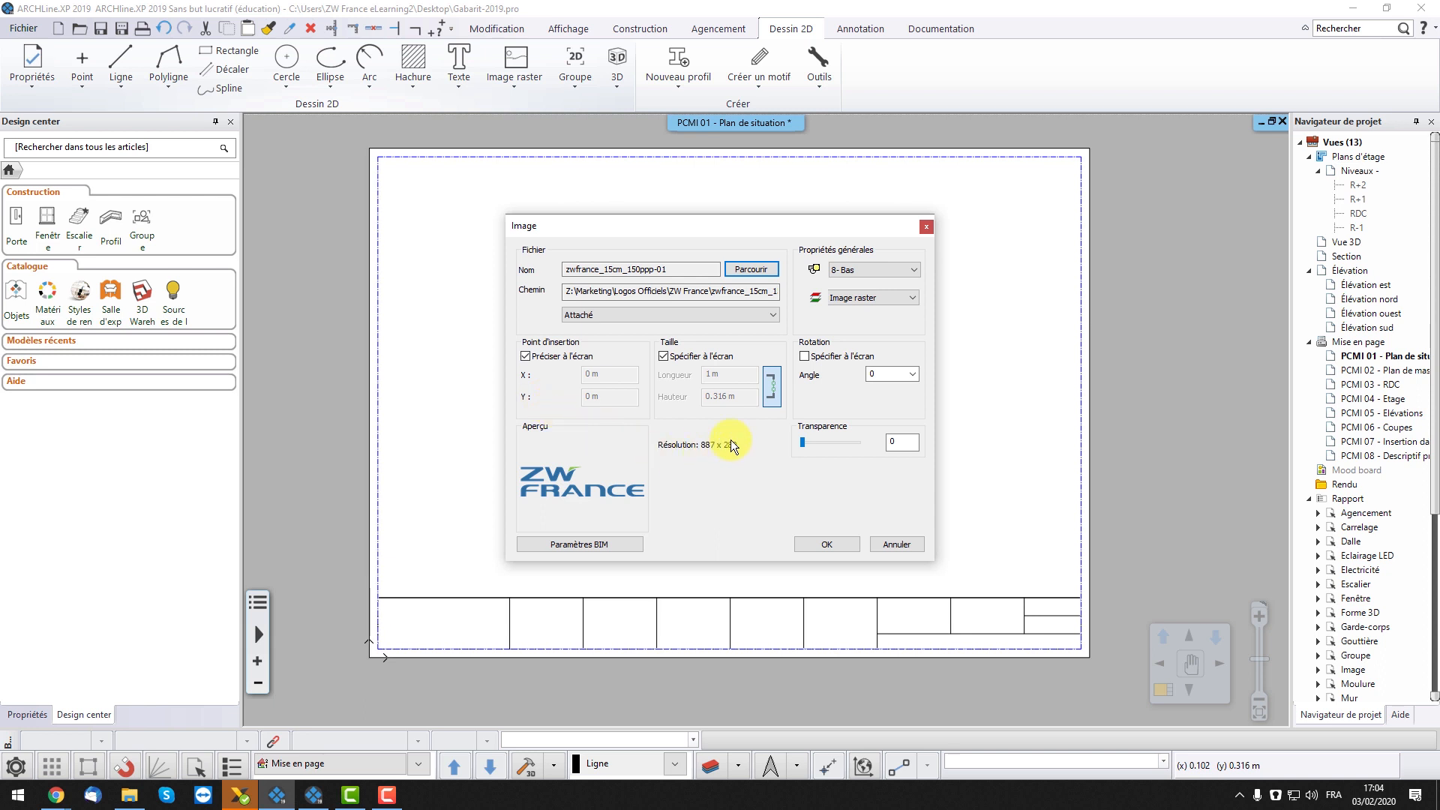
{"action": "left_click", "coordinate": [828, 543]}
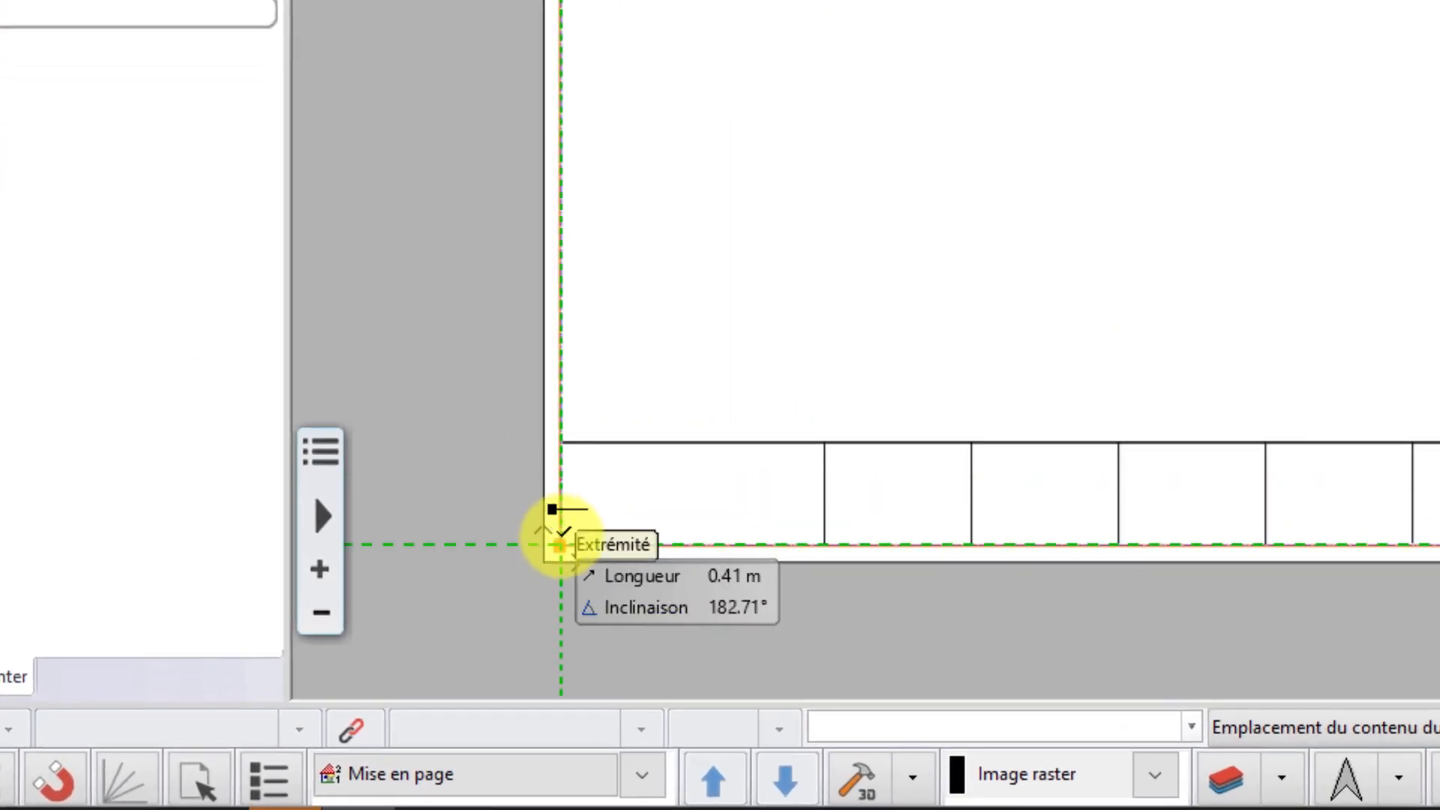
{"action": "left_click", "coordinate": [558, 543]}
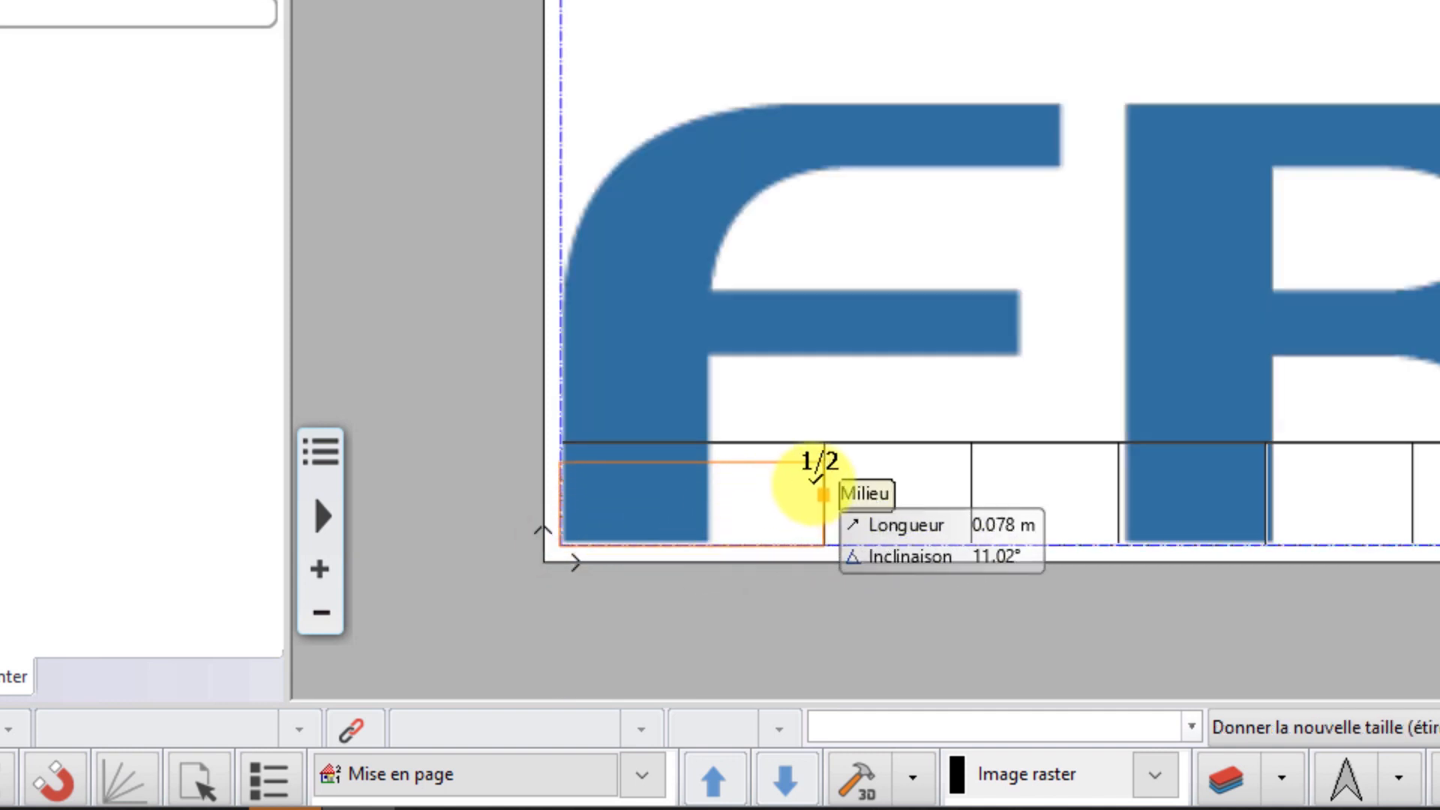
{"action": "left_click", "coordinate": [824, 494]}
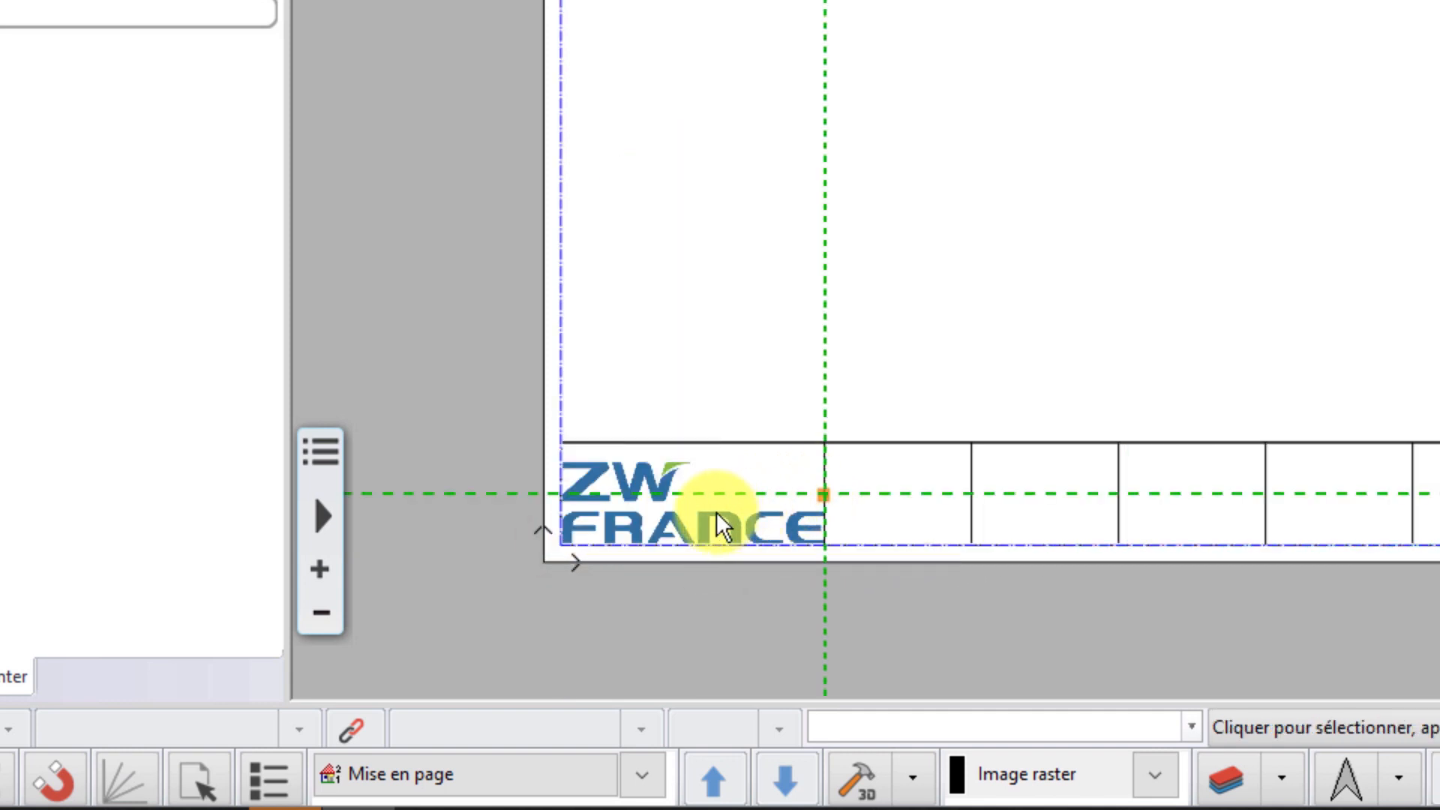
- Move the logo from the midpoint of its left edge to the midpoint of the first cell's left edge
{"action": "left_click", "coordinate": [664, 485]}
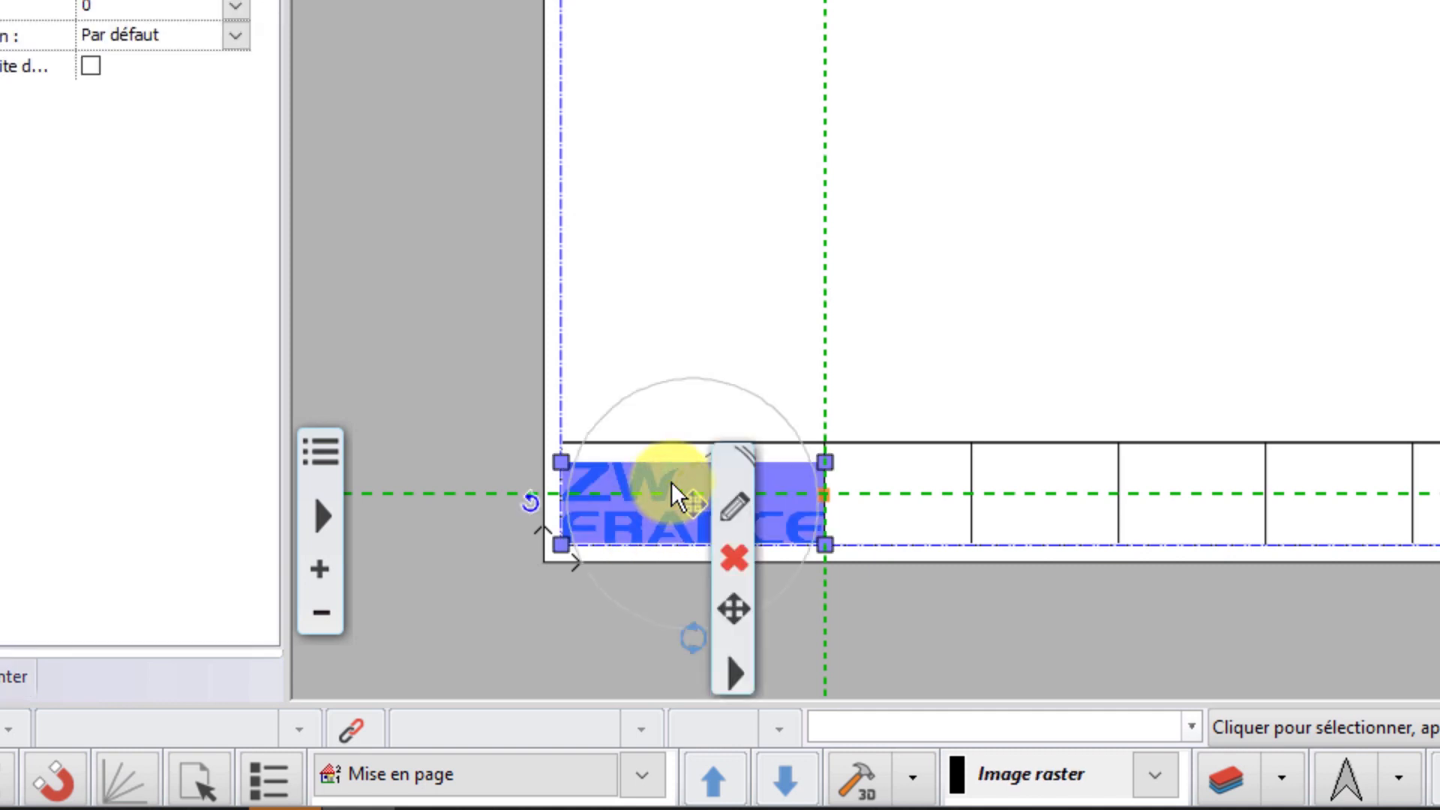
{"action": "left_click", "coordinate": [731, 612]}
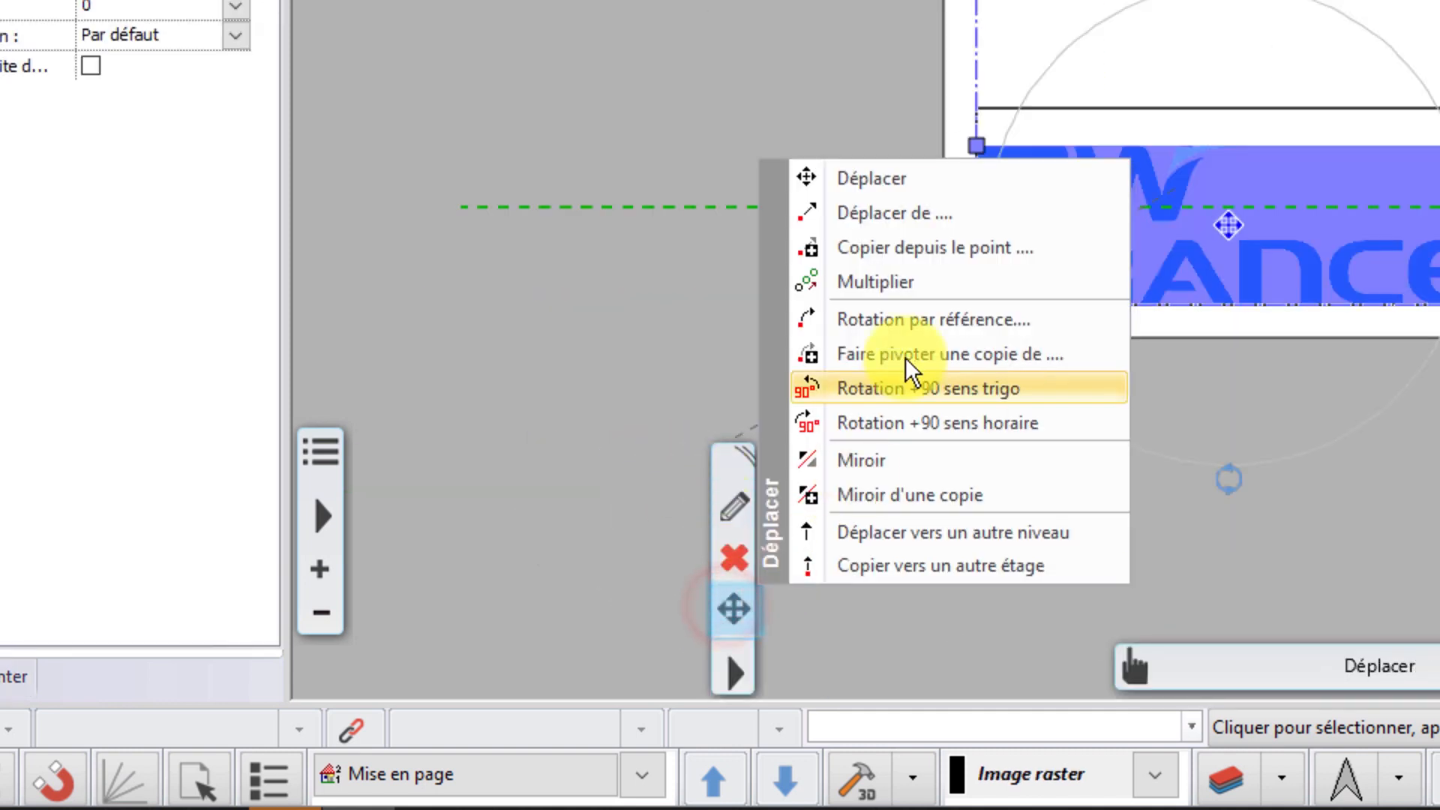
{"action": "left_click", "coordinate": [949, 223]}
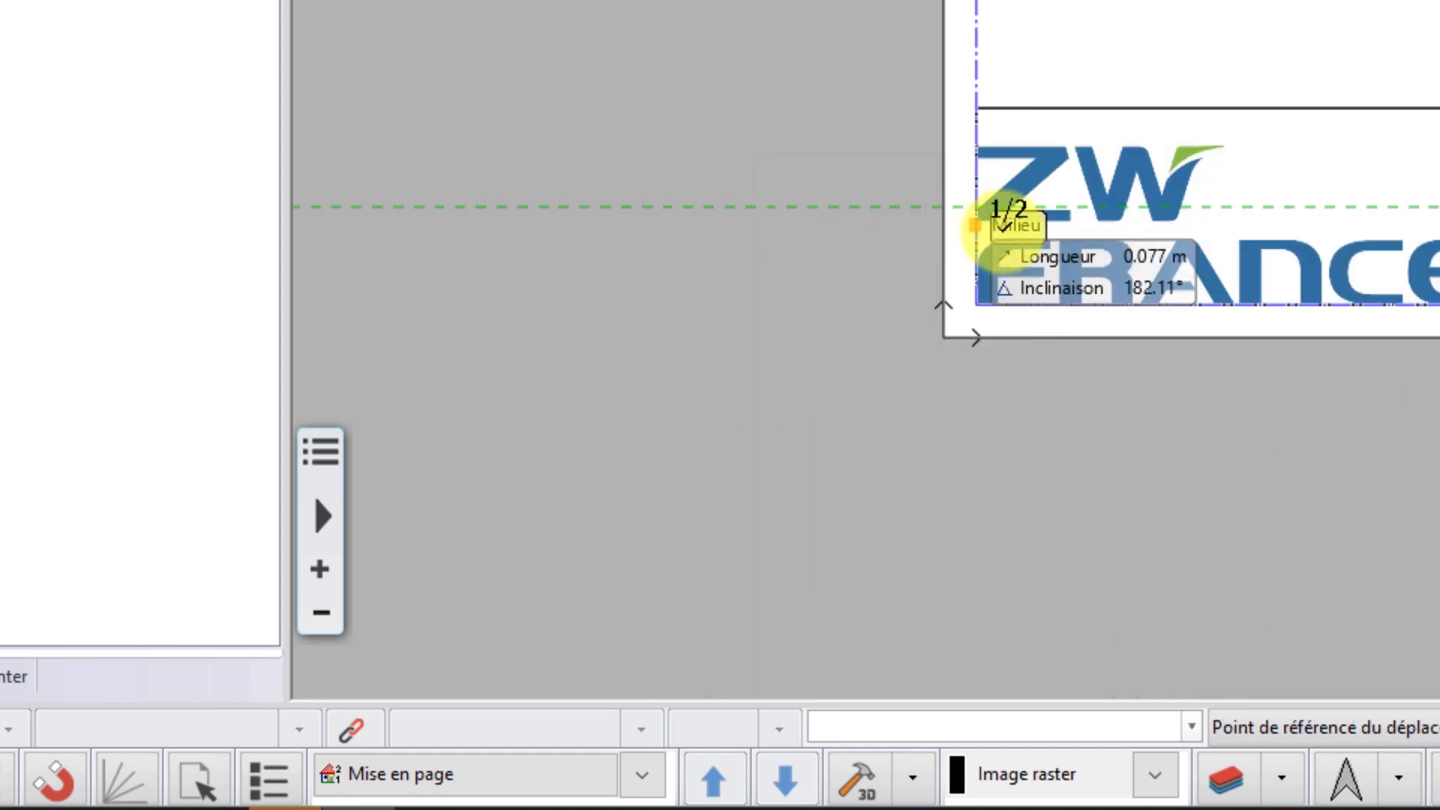
{"action": "left_click", "coordinate": [975, 223]}
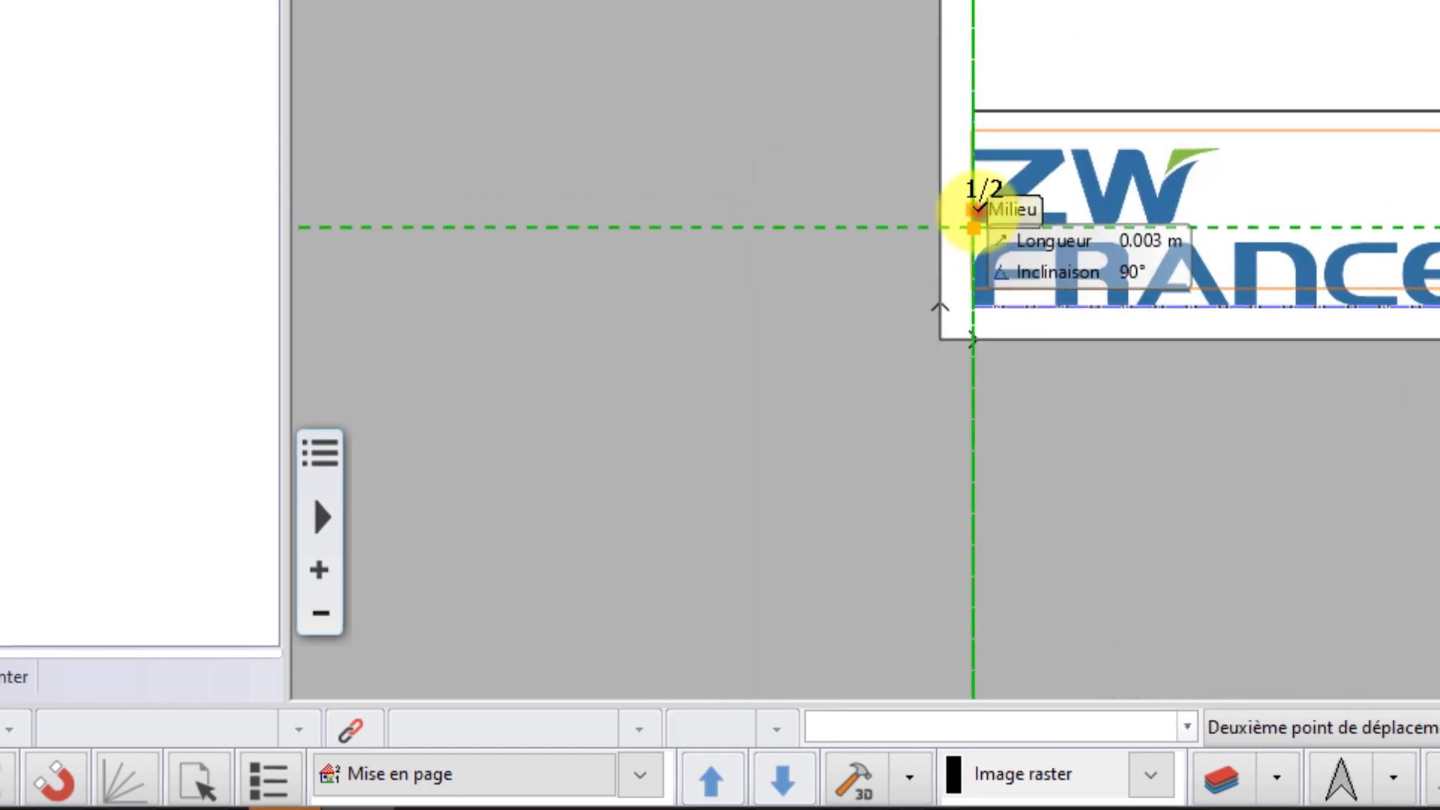
{"action": "left_click", "coordinate": [974, 214]}
{"action": "left_click", "coordinate": [1439, 390]}
{"action": "left_click", "coordinate": [932, 571]}
{"action": "scroll", "coordinate": [1039, 408], "scroll_direction": "down", "scroll_amount": 4}
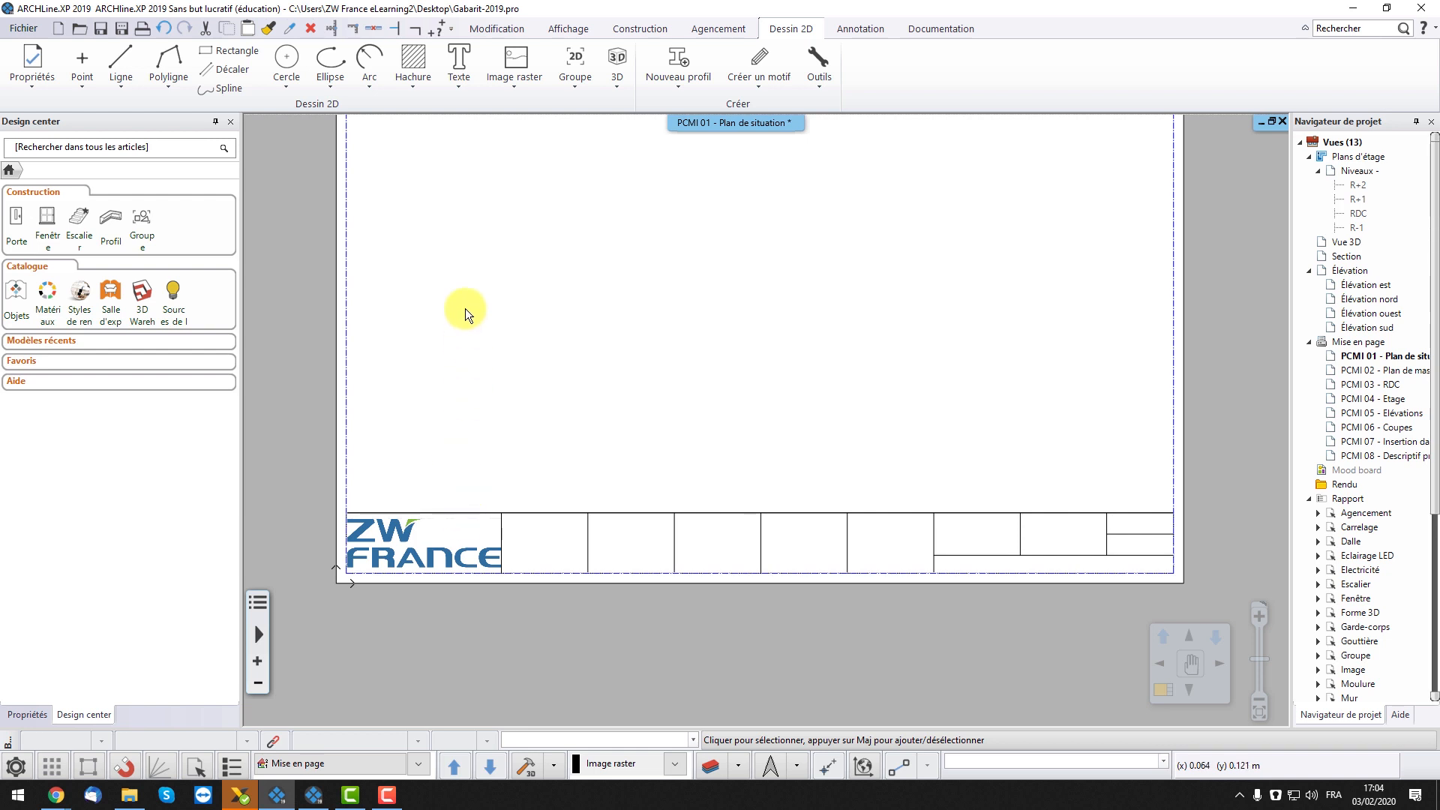
- Place the ZW France company name and postal address text in the cell next to the logo, using the Texte 5mm style
{"action": "left_click", "coordinate": [459, 84]}
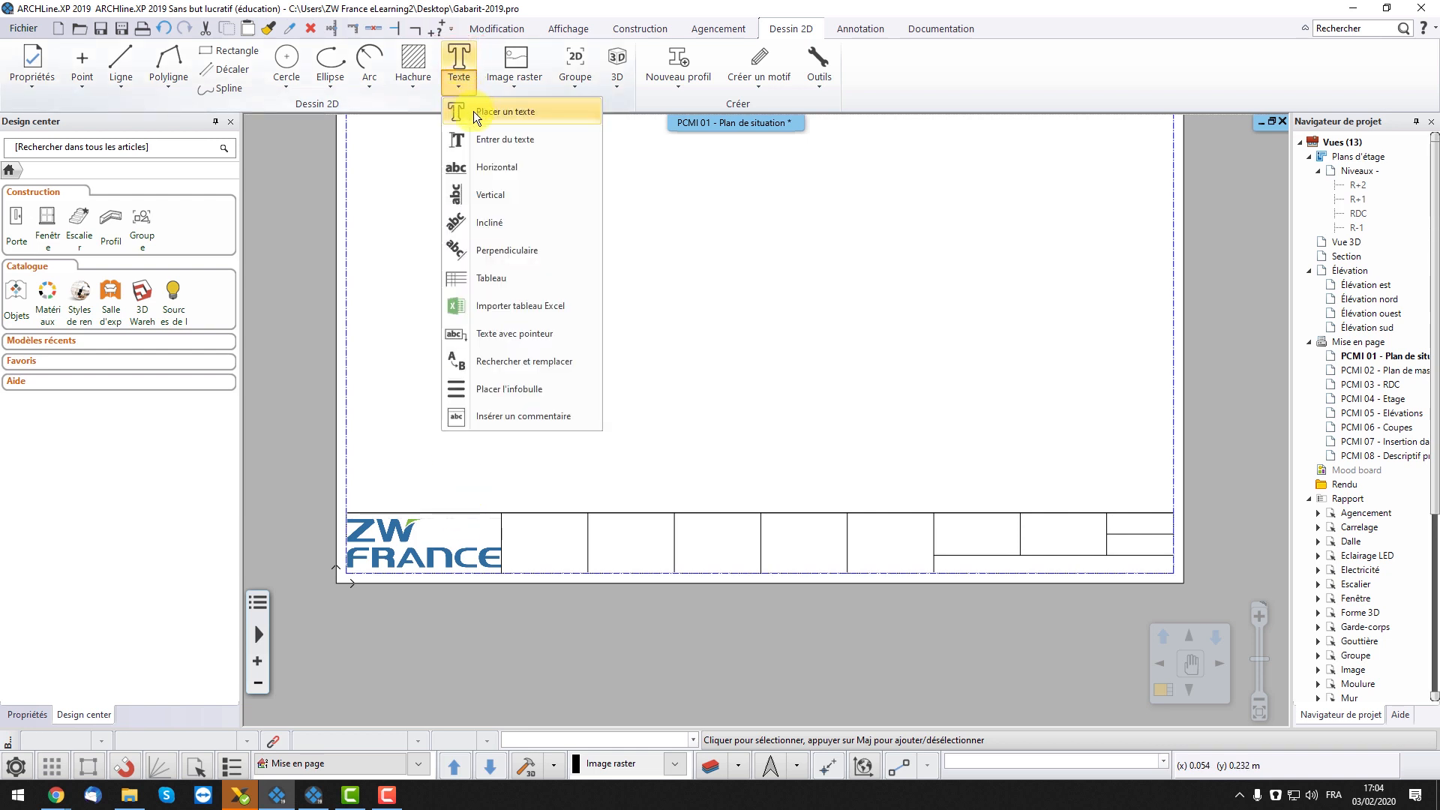
{"action": "left_click", "coordinate": [474, 111]}
{"action": "left_click", "coordinate": [826, 588]}
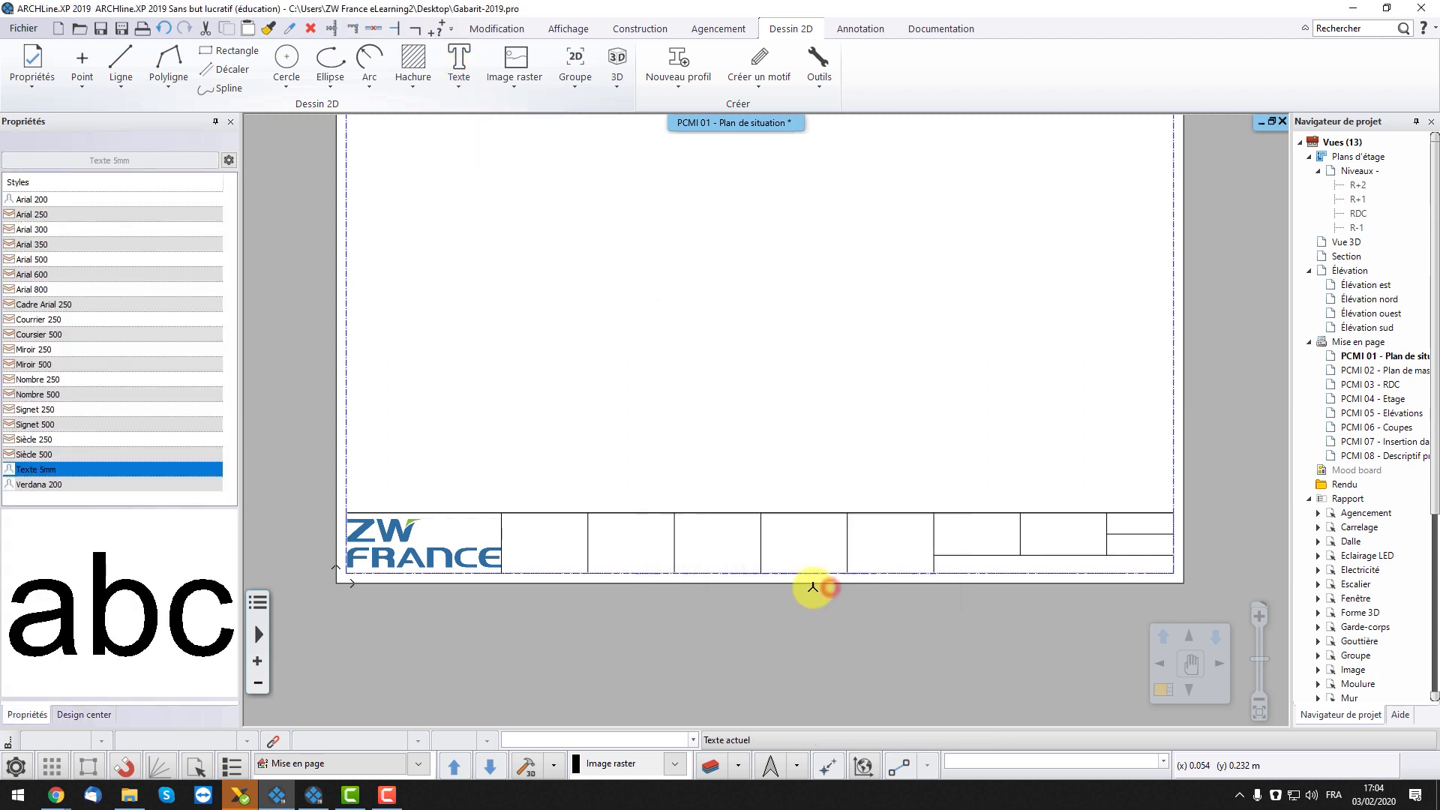
{"action": "scroll", "coordinate": [555, 547], "scroll_direction": "up", "scroll_amount": 3}
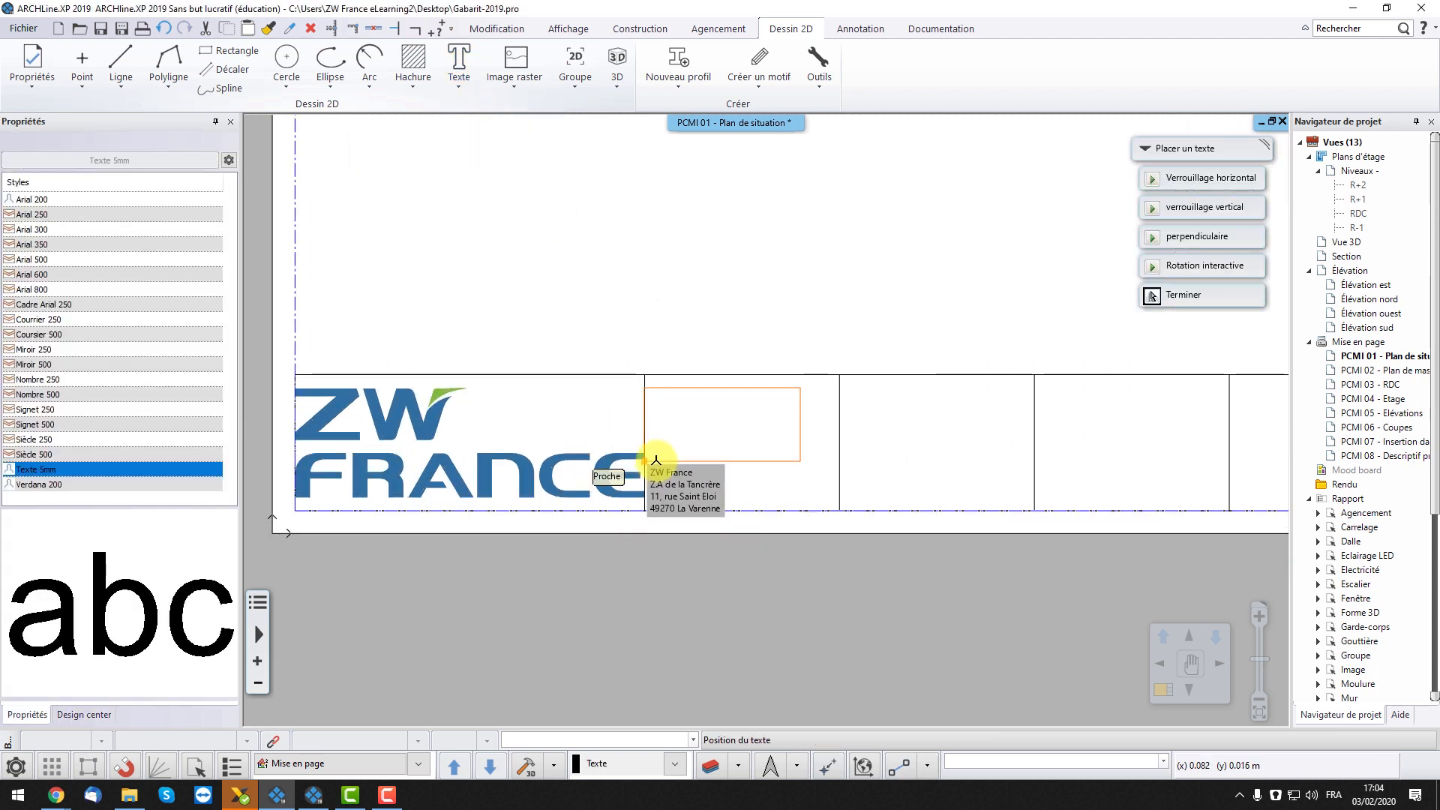
{"action": "left_click", "coordinate": [657, 460]}
{"action": "left_click", "coordinate": [868, 582]}
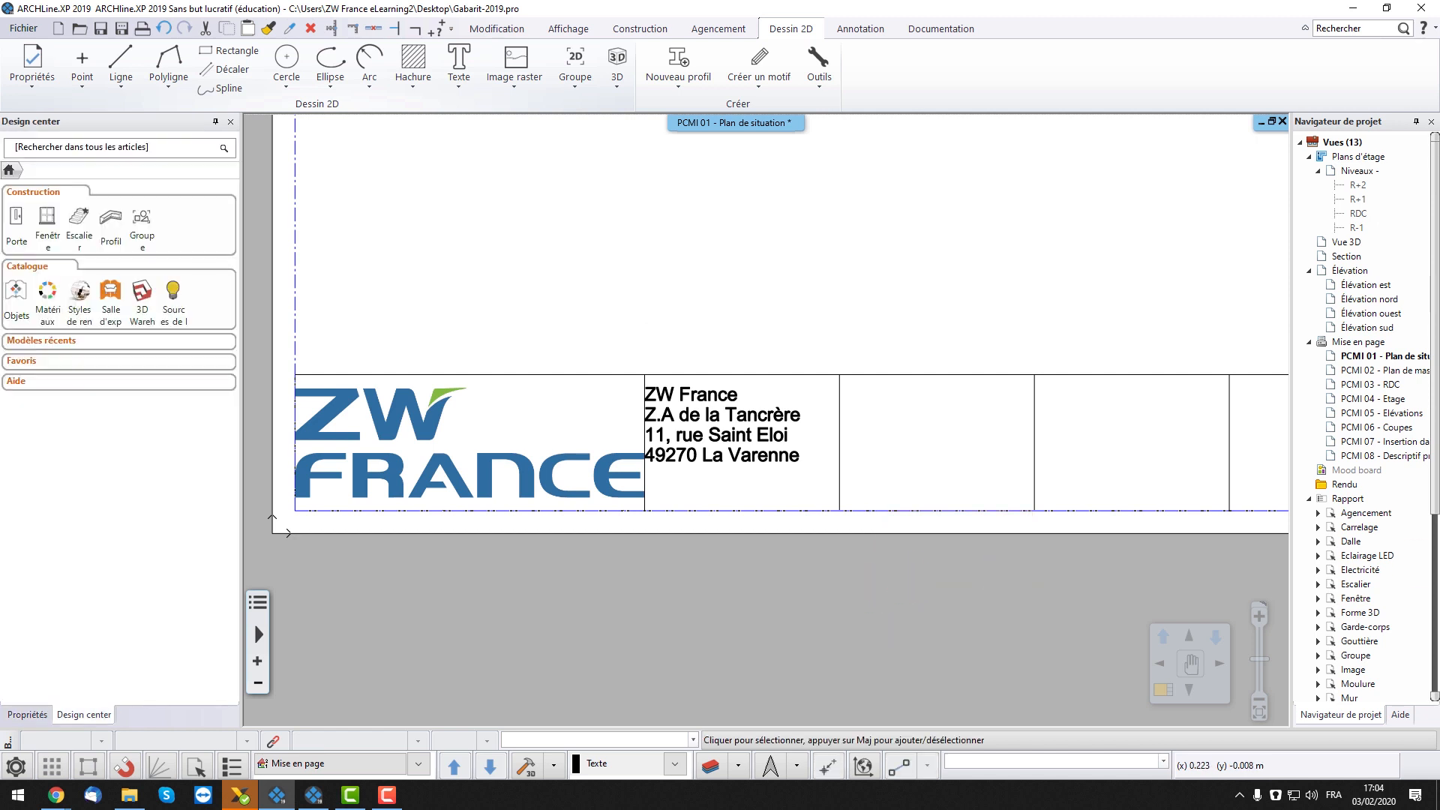
- Paste the labels "Maître d'Ouvrage :", "Nom du projet :" and "Adresse du projet :" into the three cells following the company address
{"action": "key", "text": "alt+Tab"}
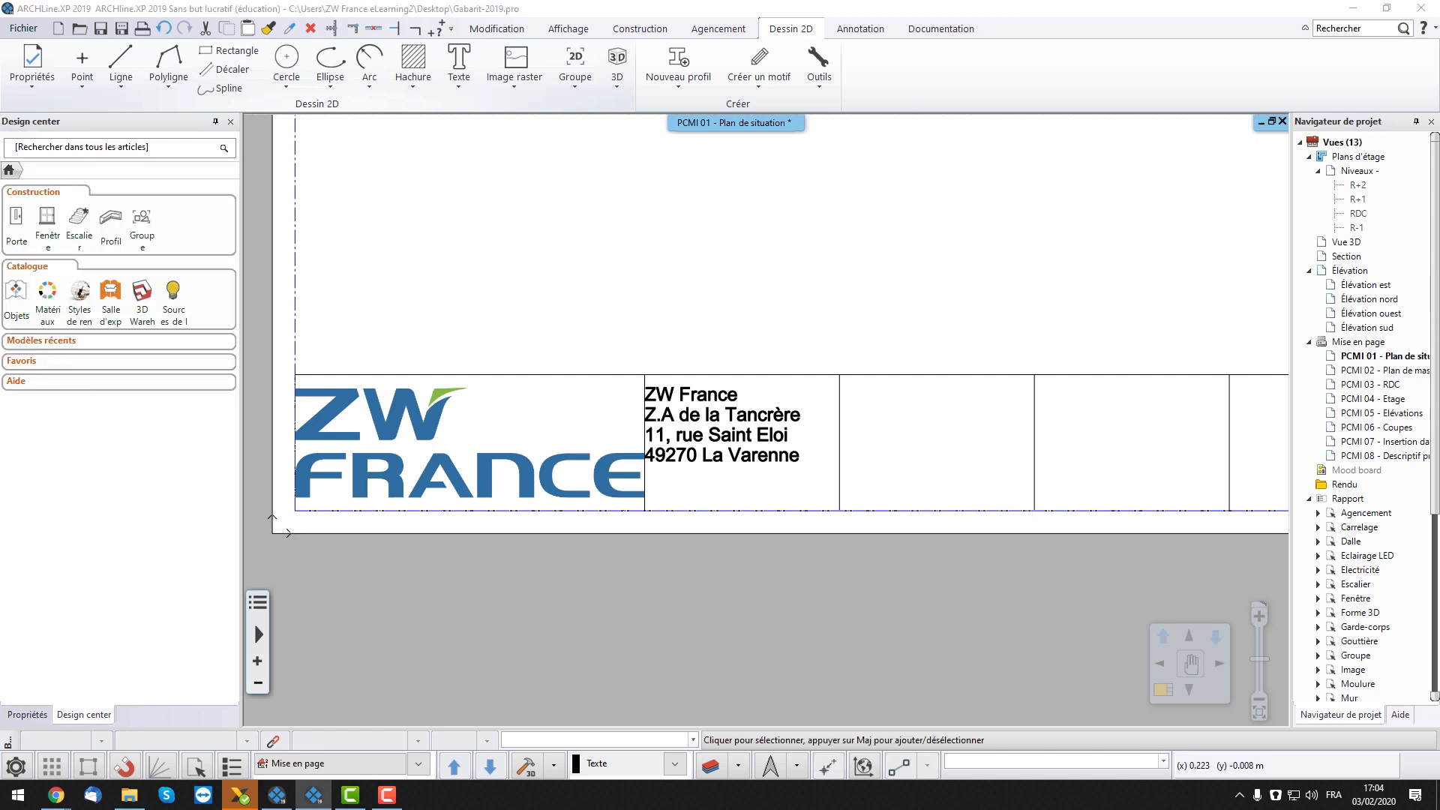
{"action": "key", "text": "ctrl+v"}
{"action": "left_click", "coordinate": [840, 511]}
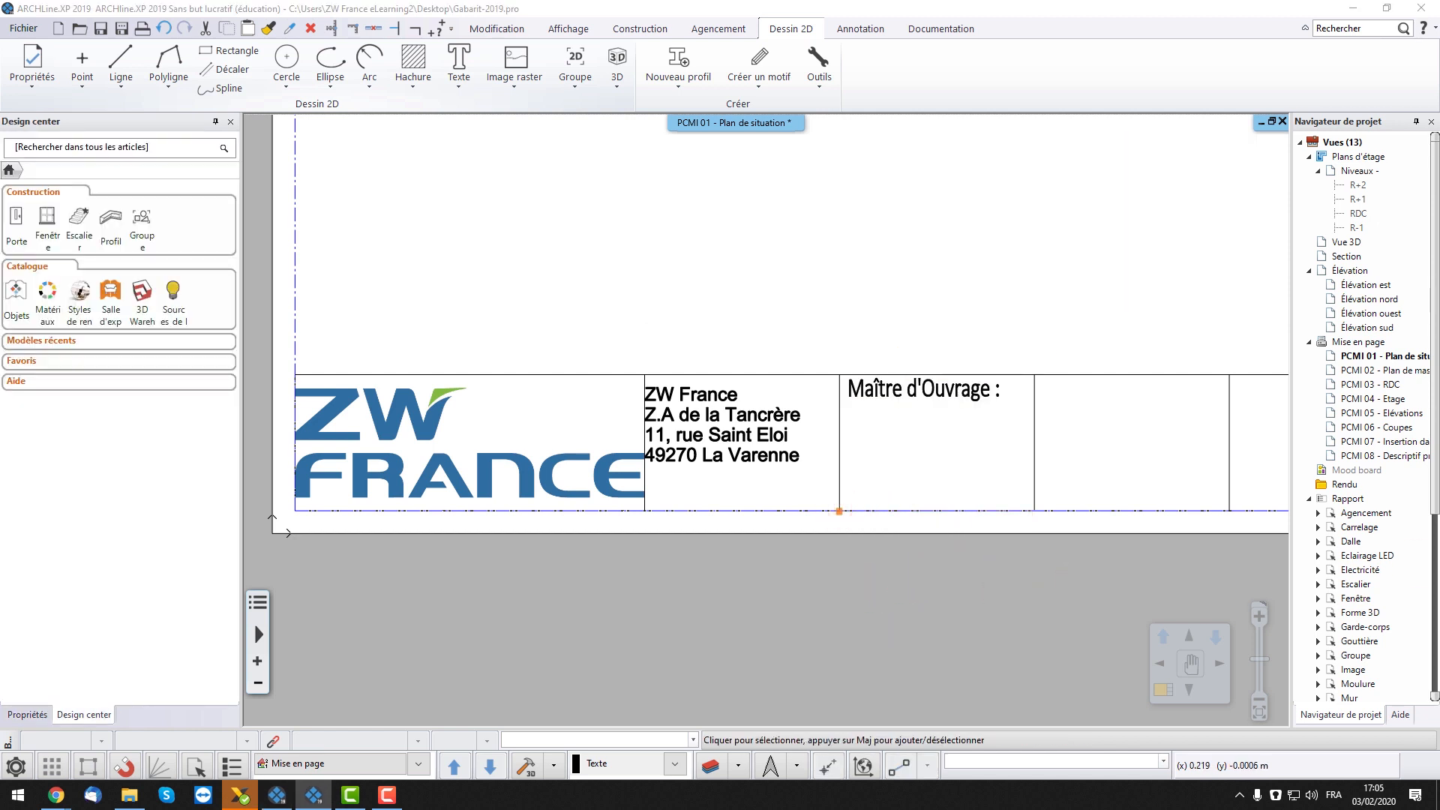
{"action": "key", "text": "ctrl+v"}
{"action": "left_click", "coordinate": [638, 491]}
{"action": "key", "text": "ctrl+v"}
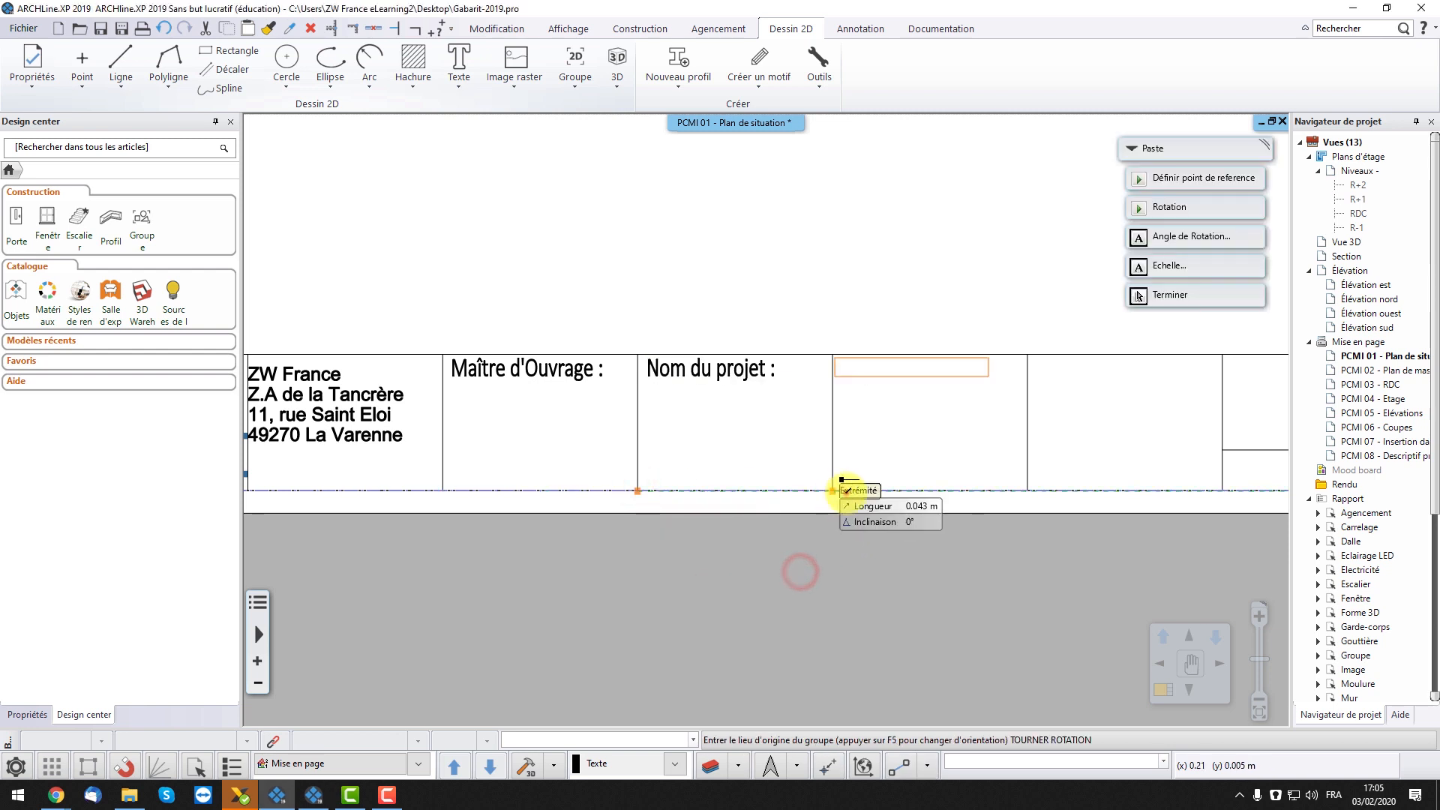
{"action": "left_click", "coordinate": [833, 490]}
- Paste the labels "N° du document :" and "Indice :" into the next two title strip cells
{"action": "key", "text": "alt+Tab"}
{"action": "key", "text": "ctrl+v"}
{"action": "left_click", "coordinate": [750, 453]}
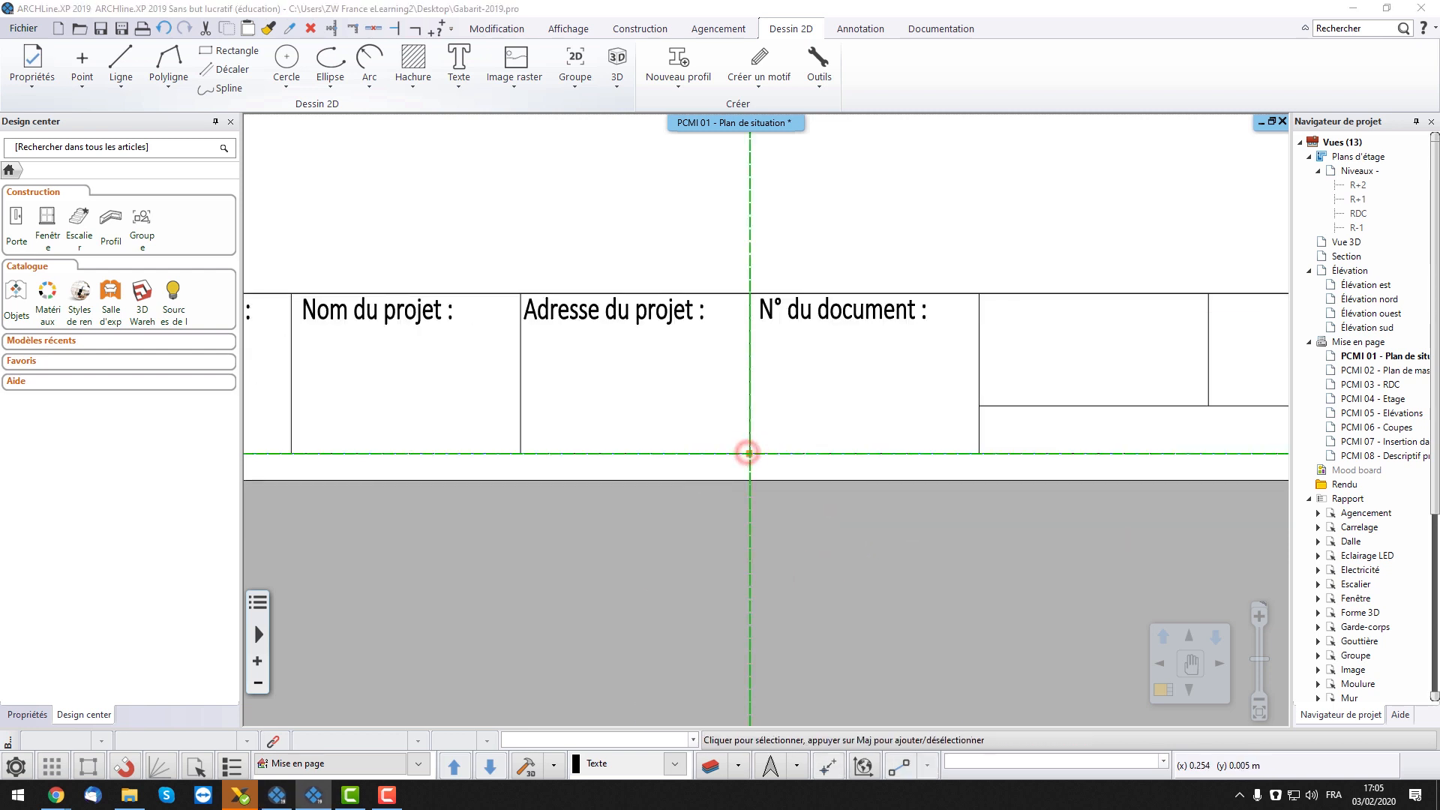
{"action": "key", "text": "ctrl+v"}
{"action": "left_click", "coordinate": [765, 306]}
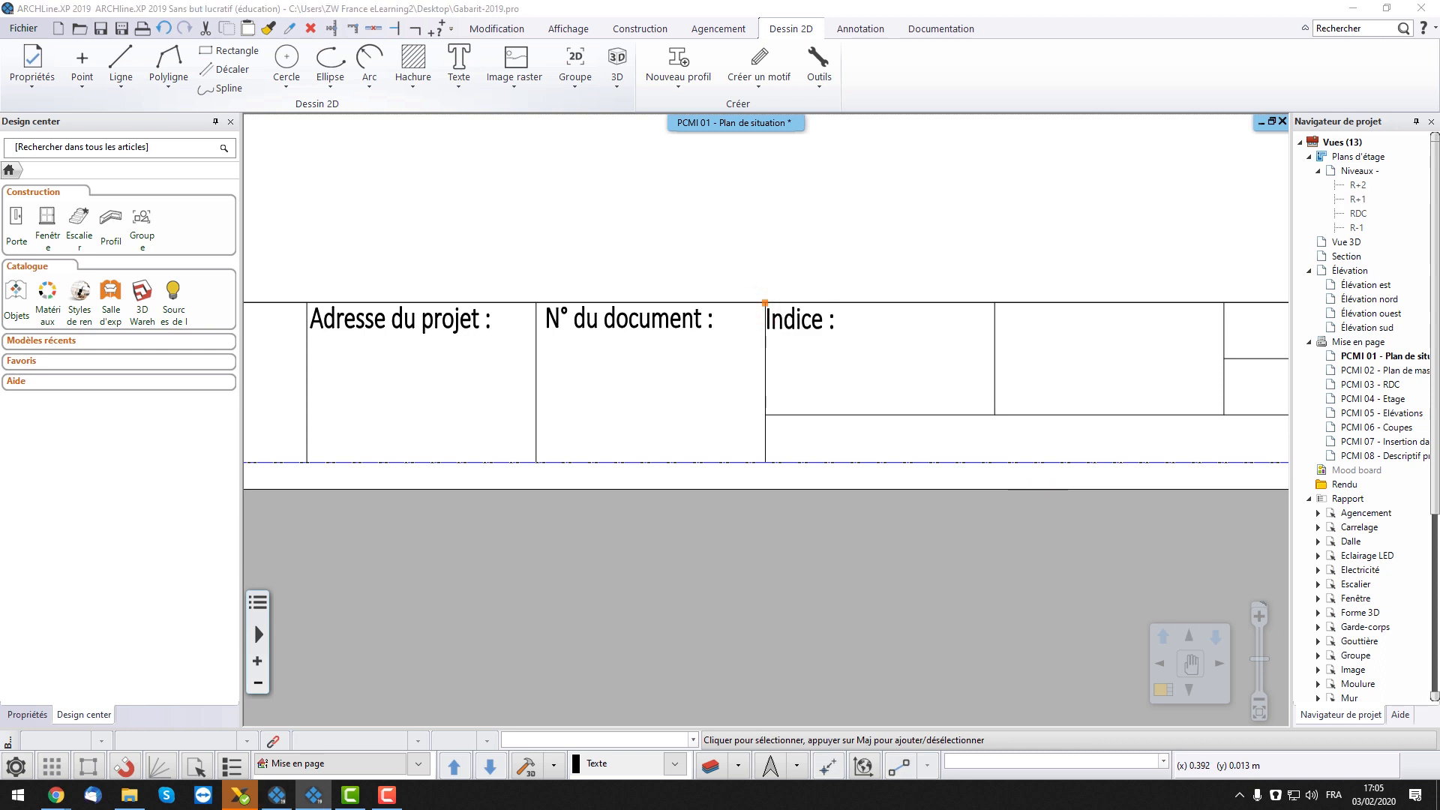
- Paste the labels "Date :", "Ech :" and "Format :" into the remaining small cells at the right end of the title strip
{"action": "key", "text": "ctrl+v"}
{"action": "left_click", "coordinate": [961, 305]}
{"action": "key", "text": "ctrl+v"}
{"action": "left_click", "coordinate": [888, 307]}
{"action": "key", "text": "ctrl+v"}
{"action": "left_click", "coordinate": [889, 364]}
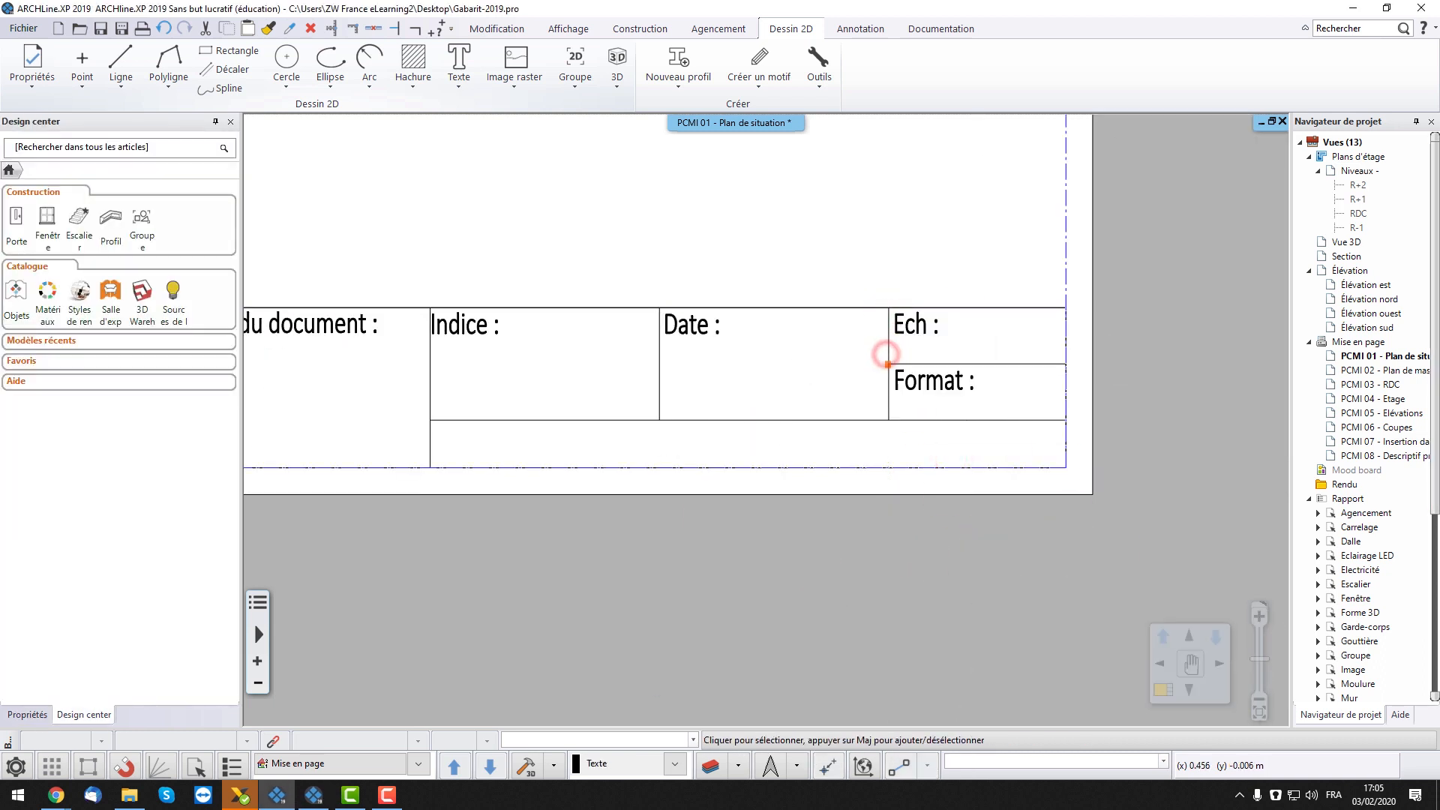
- Add the legal notice starting "En aucun cas ces plans d'autorisation de travaux ne peuvent être utilisés comme plans d'exécution" in the wide cell below Indice and Date
{"action": "type", "text": "En aucun cas ces plans d'autorisation de travaux ne peuvent être utilisés comme plans d'exécution pour la réalisation des travaux. Ce plan est la propriété intellectuelle de ZW France, tout utilisation est interdite sans autorisation préalable et écrite des auteurs."}
{"action": "scroll", "coordinate": [750, 637], "scroll_direction": "down", "scroll_amount": 5}
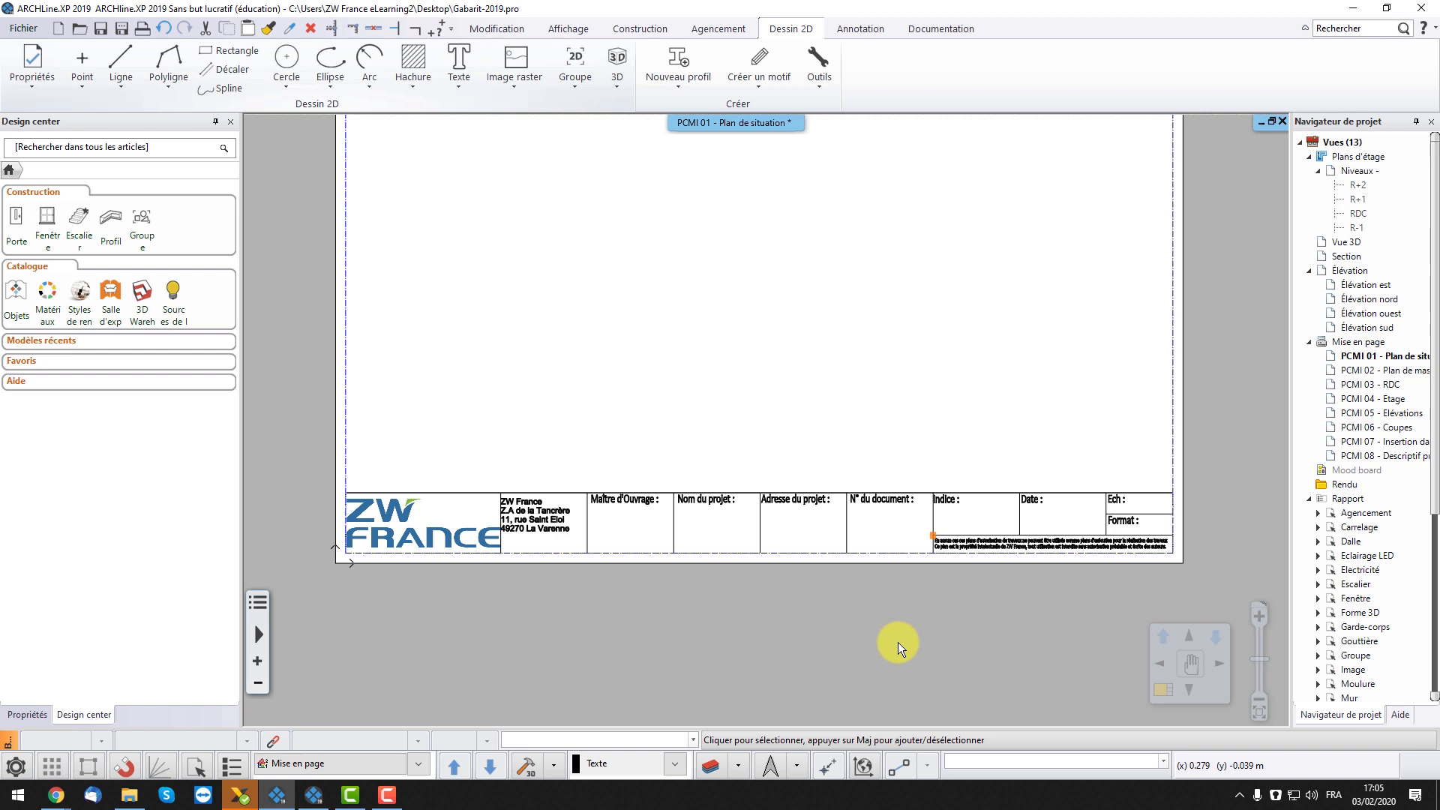
- Insert the client name variable (Nom du client) with a 0.003 m text height below the "Maître d'Ouvrage :" label
{"action": "left_click", "coordinate": [938, 33]}
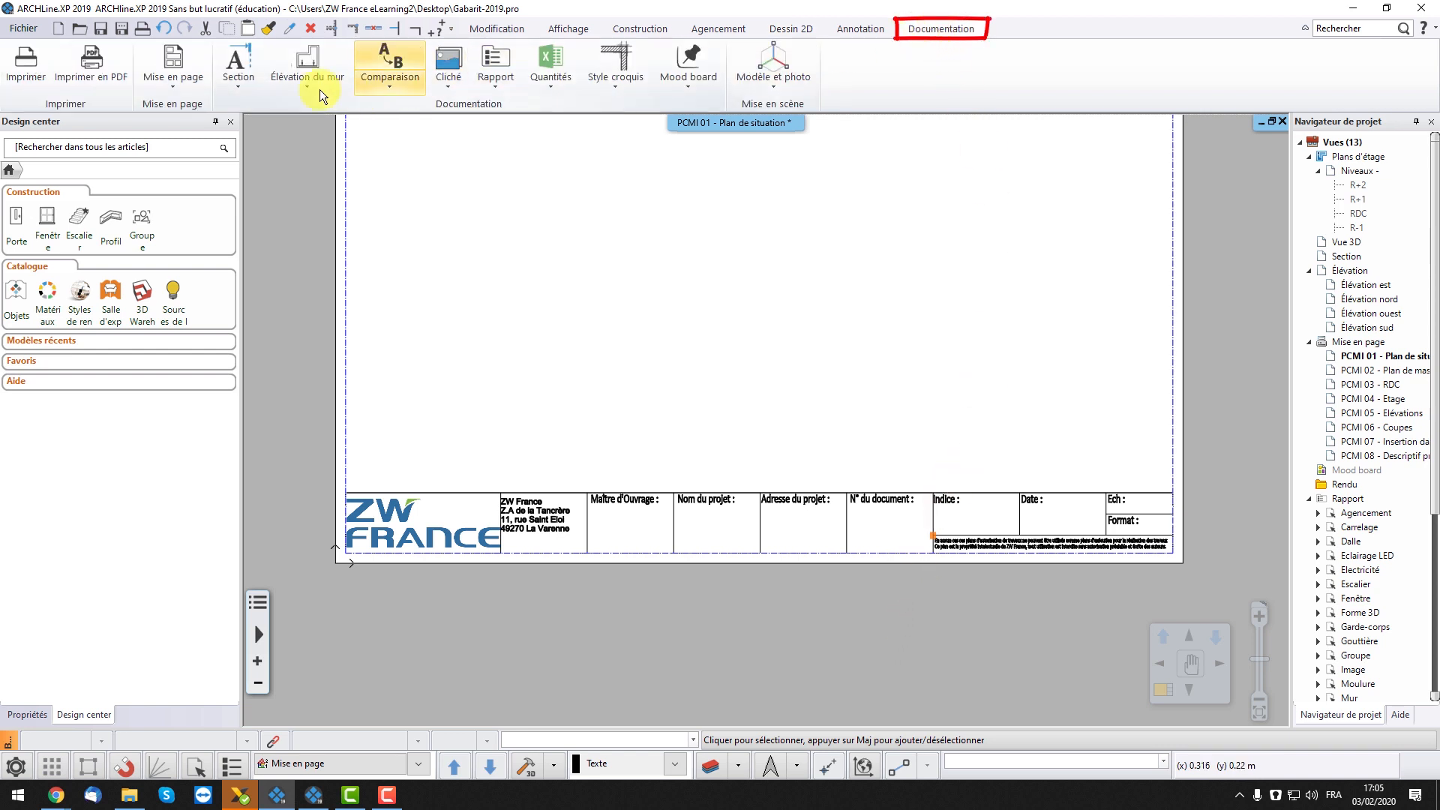
{"action": "left_click", "coordinate": [180, 88]}
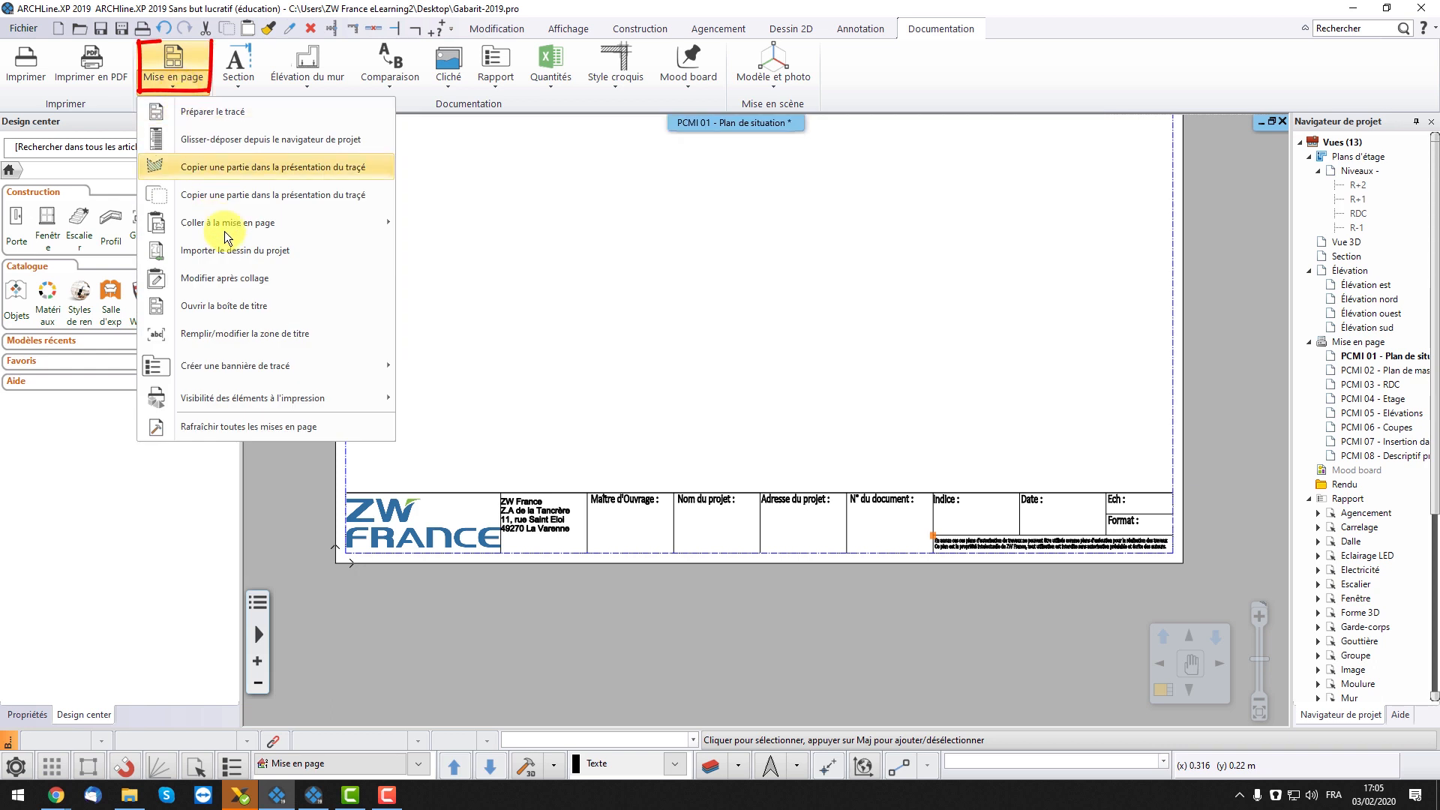
{"action": "mouse_move", "coordinate": [279, 367]}
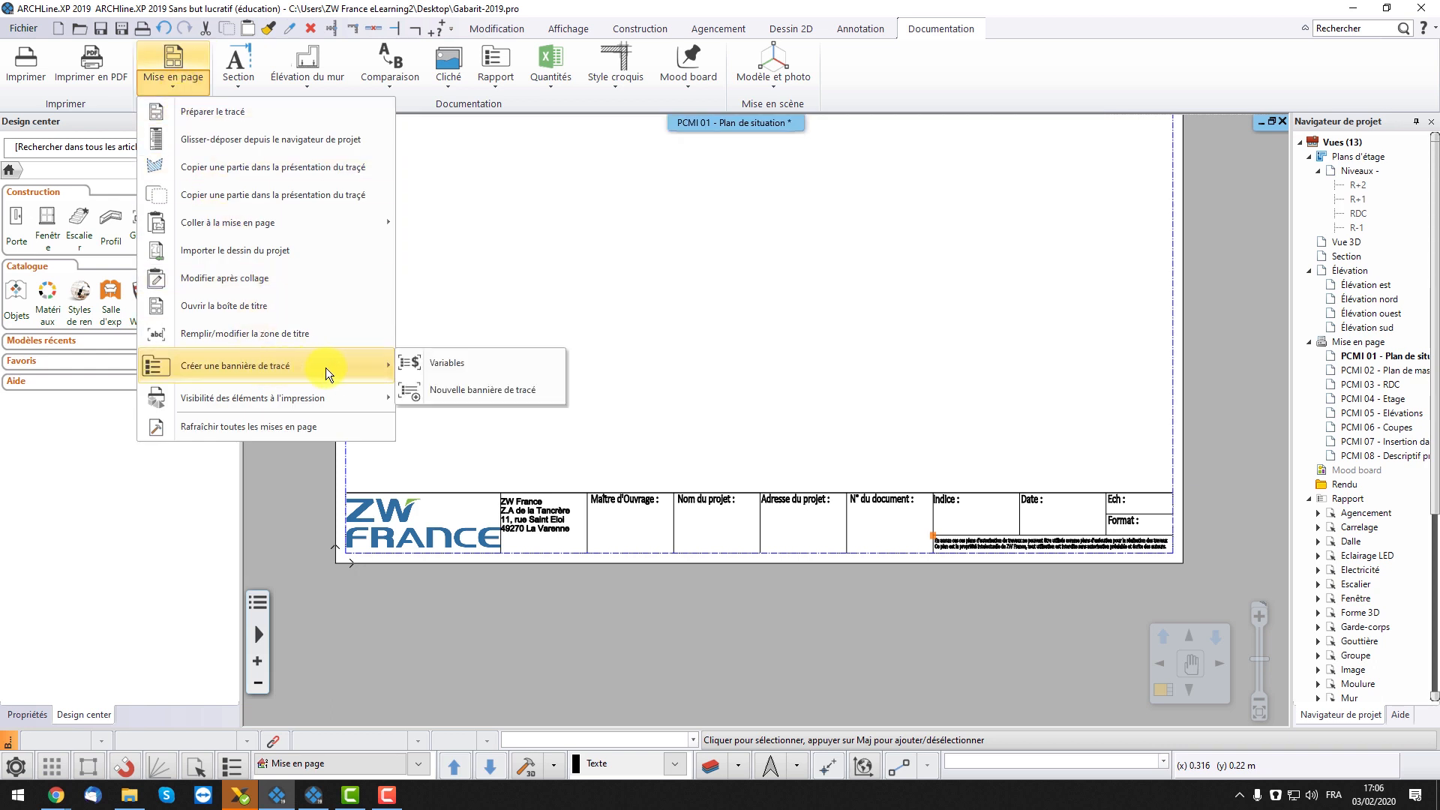
{"action": "left_click", "coordinate": [447, 363]}
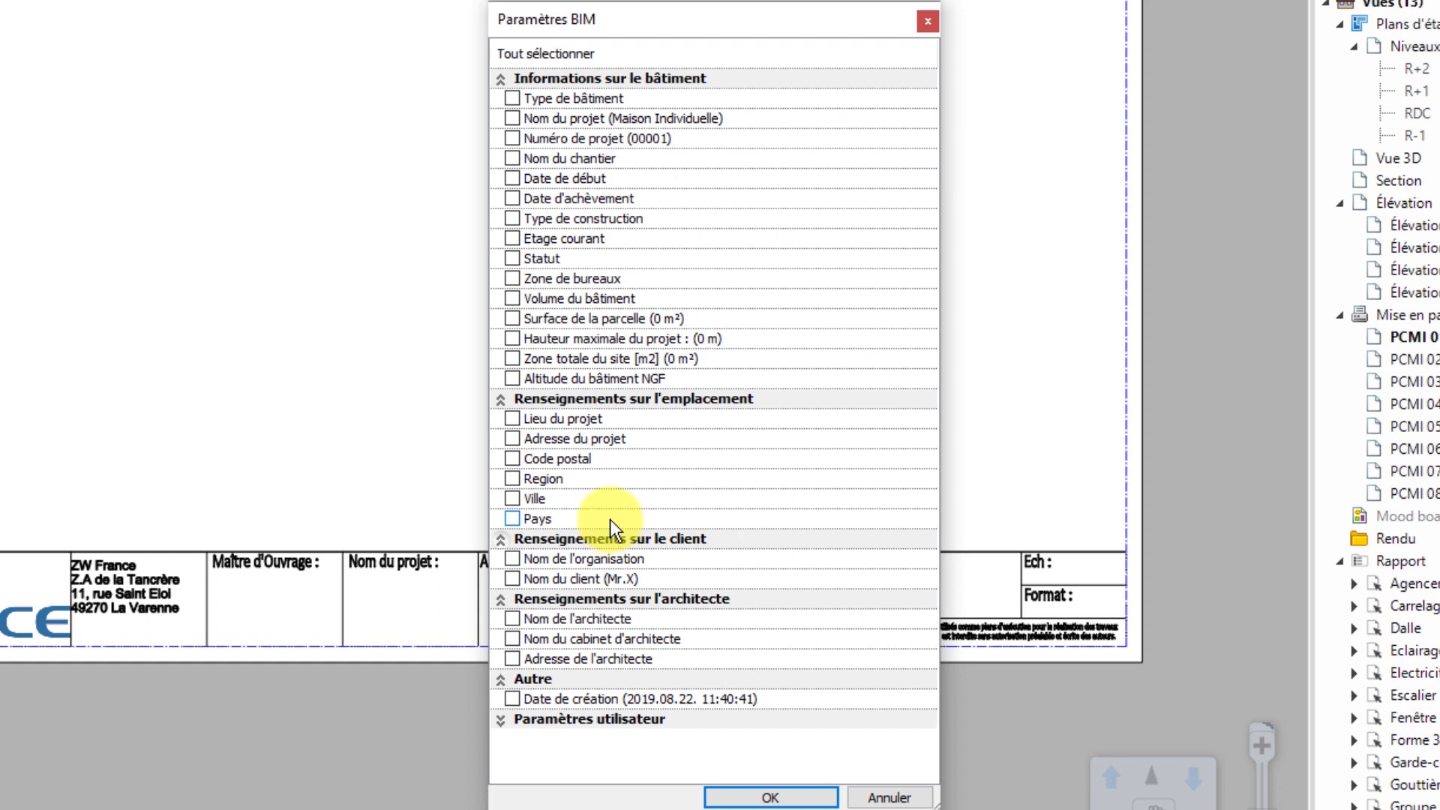
{"action": "left_click", "coordinate": [515, 579]}
{"action": "left_click", "coordinate": [772, 797]}
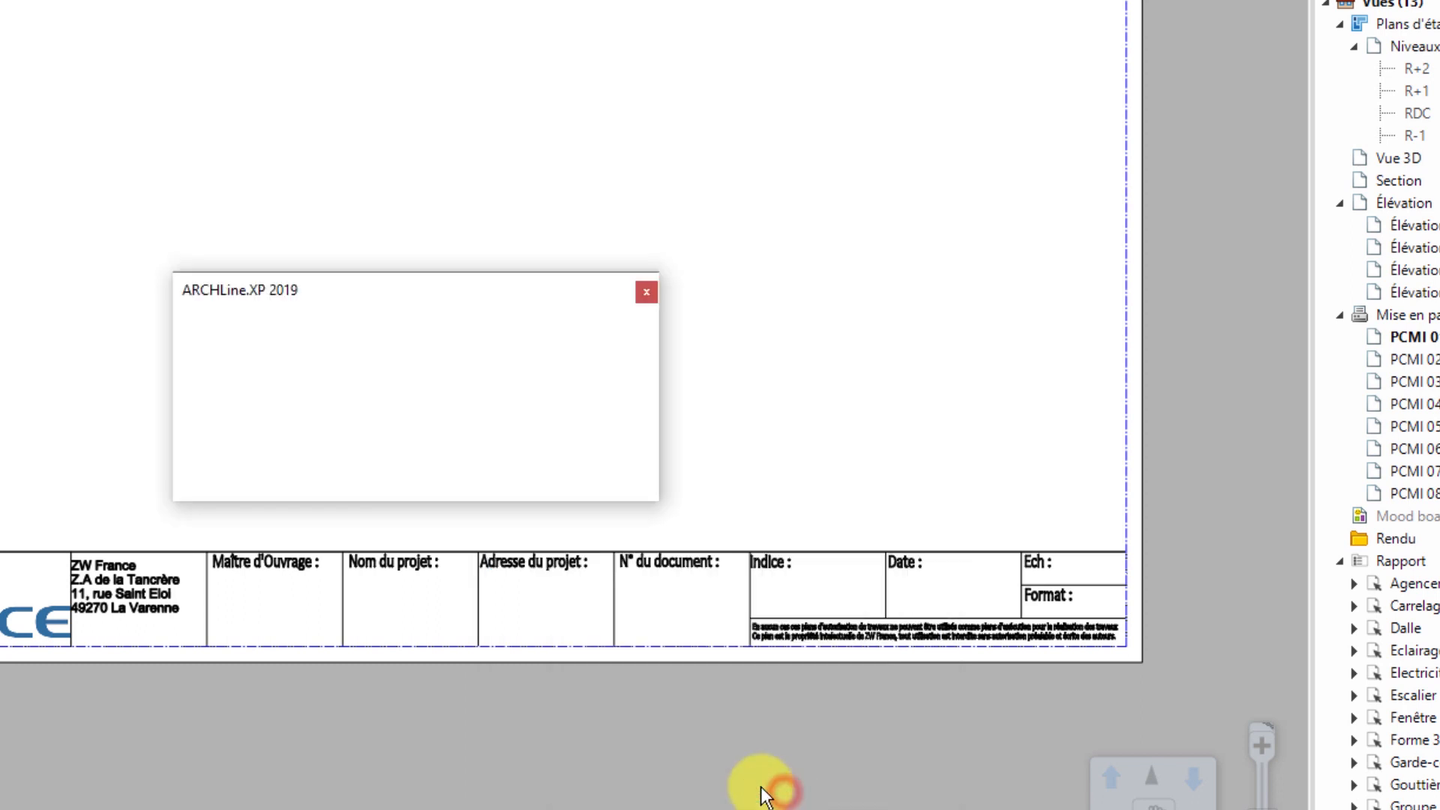
{"action": "left_click_drag", "start_coordinate": [499, 391], "coordinate": [448, 391]}
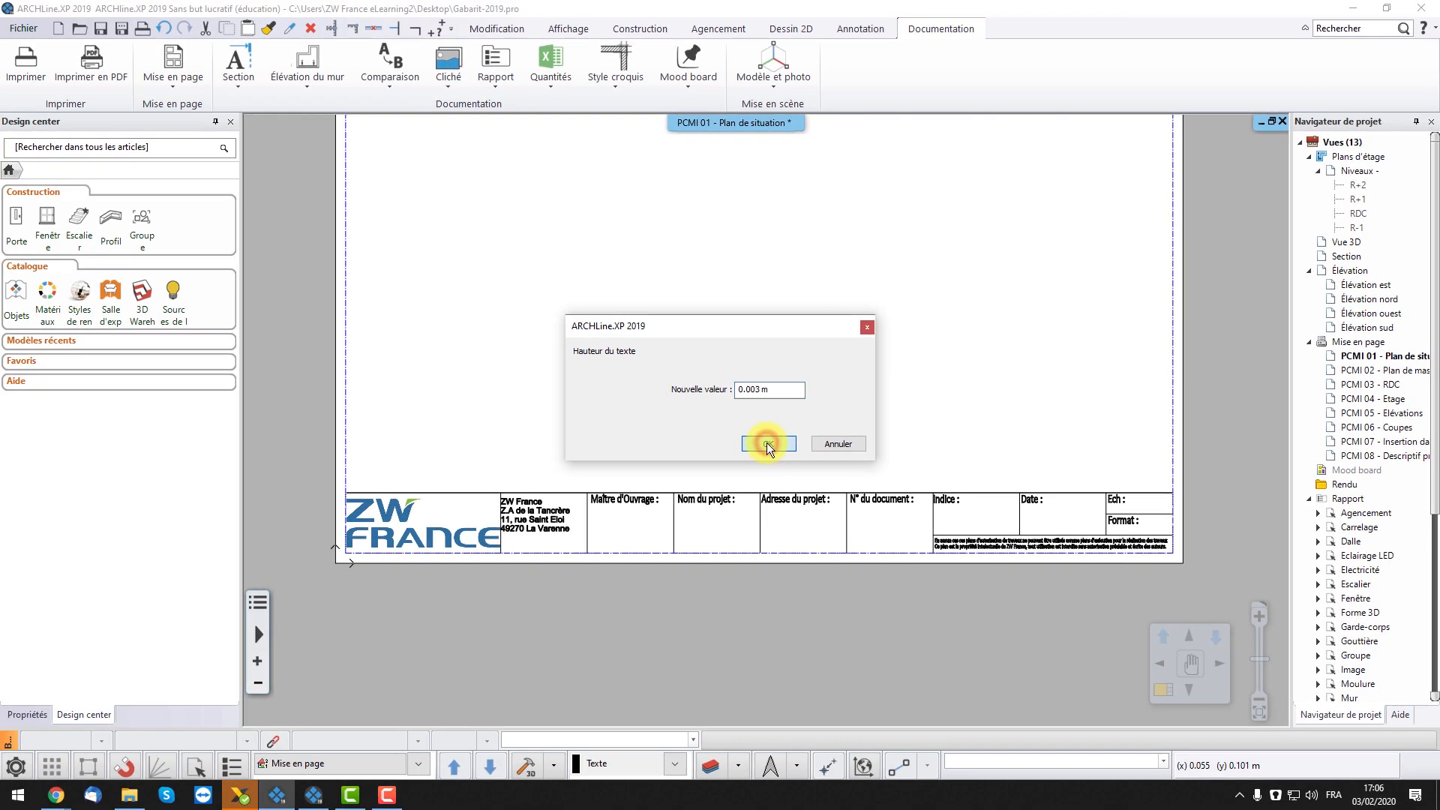
{"action": "left_click", "coordinate": [728, 448]}
{"action": "scroll", "coordinate": [649, 455], "scroll_direction": "up", "scroll_amount": 5}
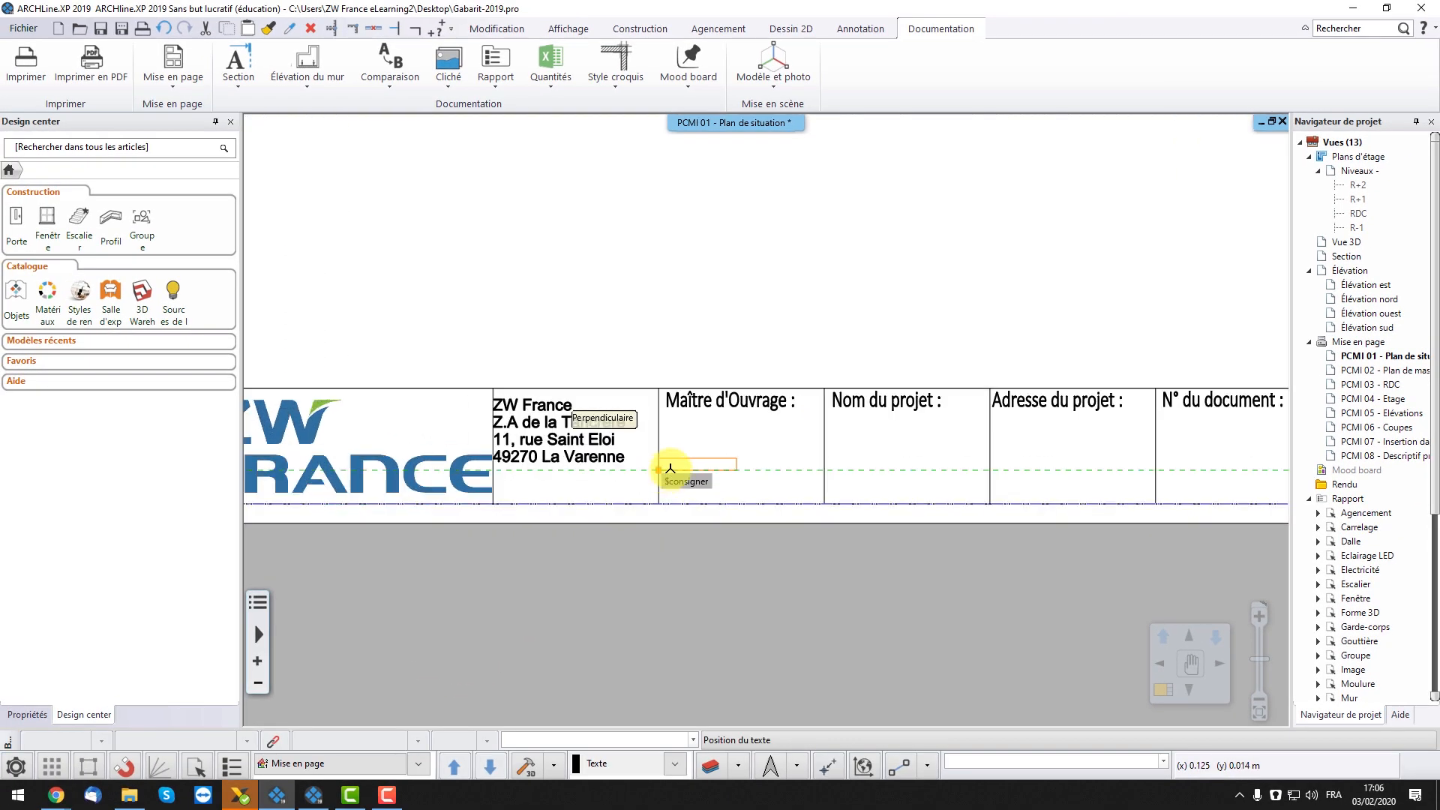
{"action": "left_click", "coordinate": [679, 443]}
- Insert the project name variable (Nom du projet) below the "Nom du projet :" label in the title strip
{"action": "left_click", "coordinate": [175, 81]}
{"action": "mouse_move", "coordinate": [375, 365]}
{"action": "left_click", "coordinate": [435, 365]}
{"action": "left_click", "coordinate": [784, 229]}
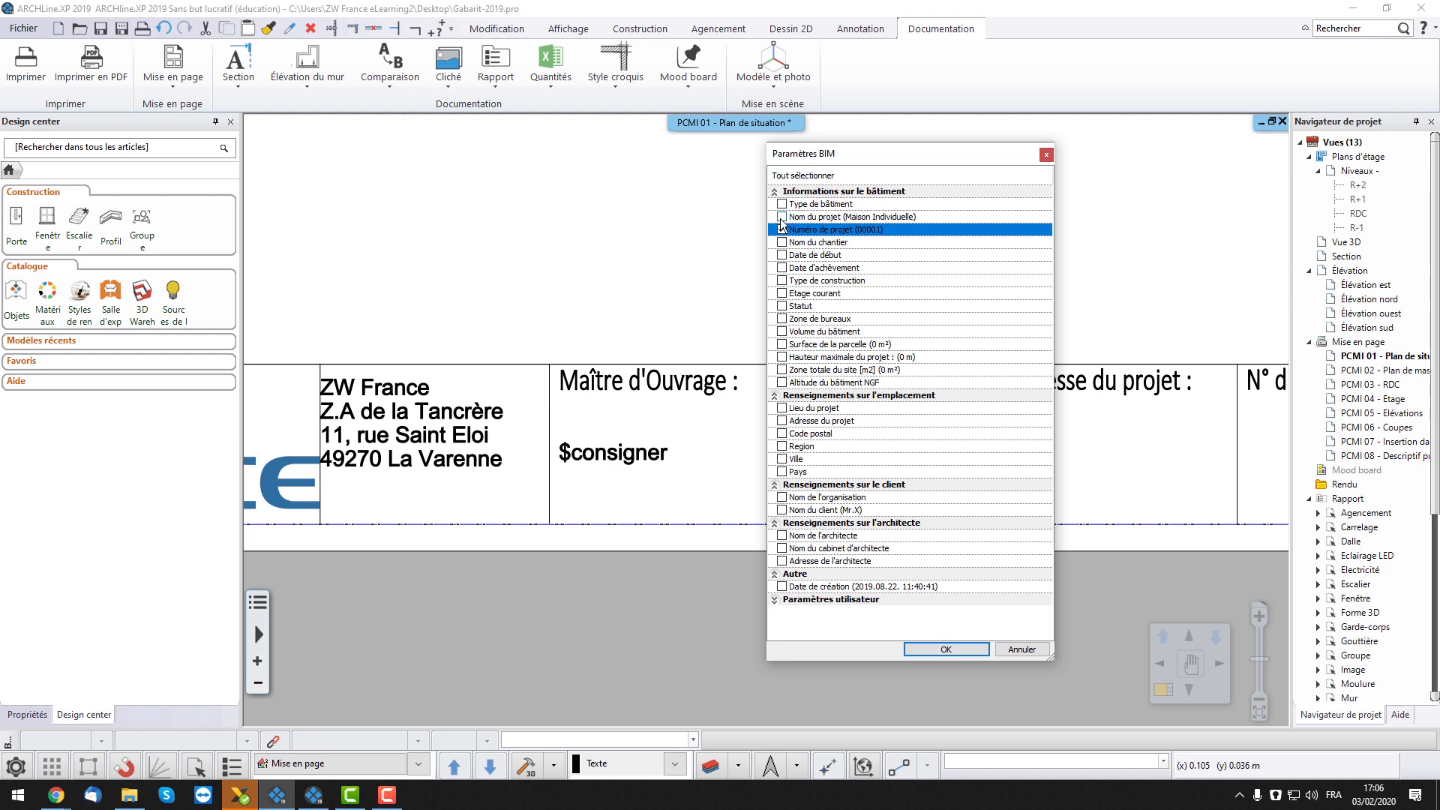
{"action": "left_click", "coordinate": [946, 650]}
{"action": "left_click", "coordinate": [781, 454]}
- Insert the project address variable (Adresse du projet) below the "Adresse du projet :" label
{"action": "left_click", "coordinate": [185, 89]}
{"action": "mouse_move", "coordinate": [338, 365]}
{"action": "left_click", "coordinate": [450, 363]}
{"action": "left_click", "coordinate": [795, 424]}
{"action": "left_click", "coordinate": [946, 649]}
{"action": "left_click", "coordinate": [769, 444]}
- Insert the project number variable (Numéro de projet) below the "N° du document :" label
{"action": "left_click", "coordinate": [185, 88]}
{"action": "mouse_move", "coordinate": [337, 366]}
{"action": "left_click", "coordinate": [465, 369]}
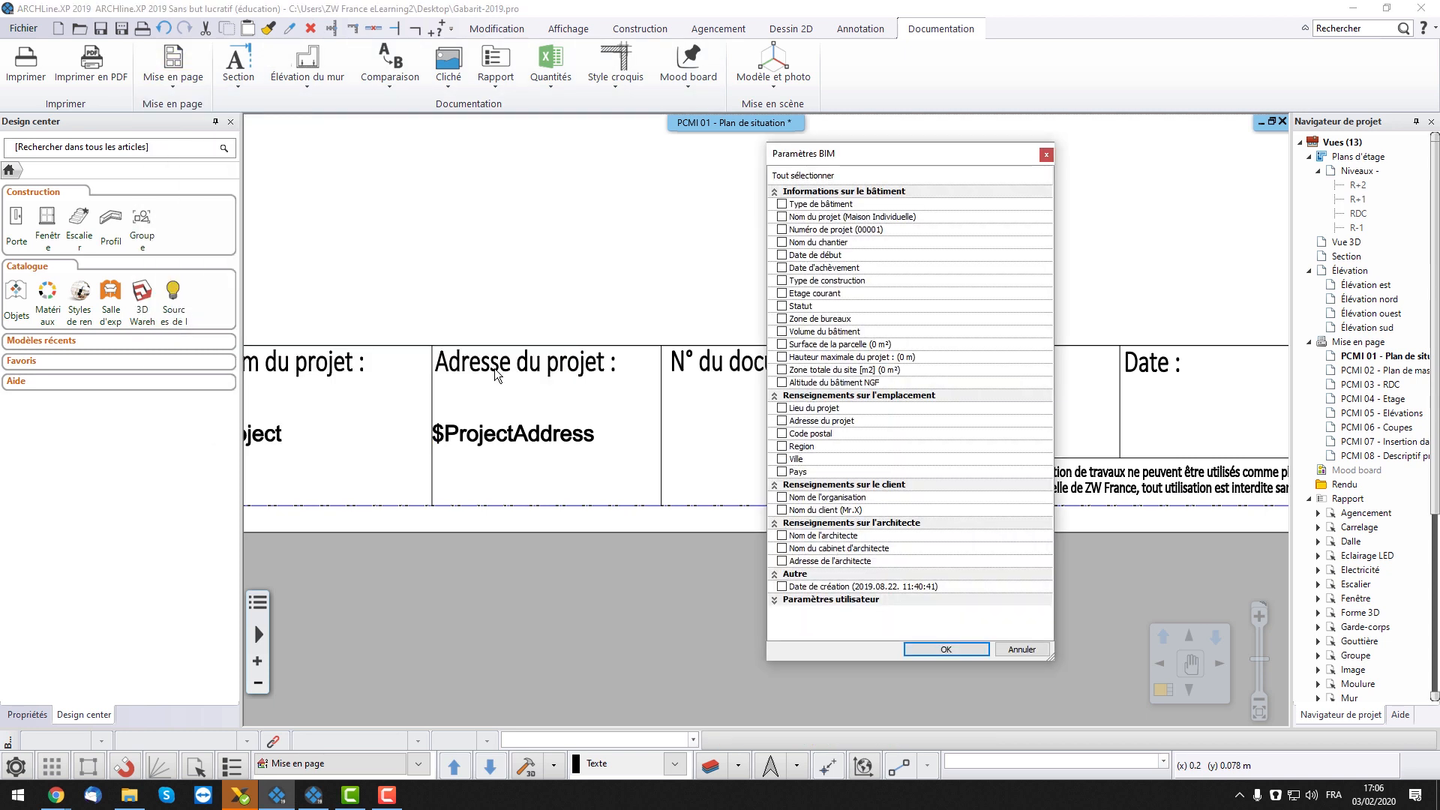
{"action": "left_click", "coordinate": [786, 230]}
{"action": "left_click", "coordinate": [946, 650]}
{"action": "left_click", "coordinate": [773, 442]}
- Insert the creation date variable (Date de création) below the "Date :" label in the title strip
{"action": "left_click", "coordinate": [174, 86]}
{"action": "mouse_move", "coordinate": [248, 365]}
{"action": "left_click", "coordinate": [433, 363]}
{"action": "left_click", "coordinate": [795, 591]}
{"action": "left_click", "coordinate": [946, 650]}
{"action": "left_click", "coordinate": [936, 443]}
{"action": "left_click", "coordinate": [798, 426]}
{"action": "scroll", "coordinate": [830, 615], "scroll_direction": "down", "scroll_amount": 4}
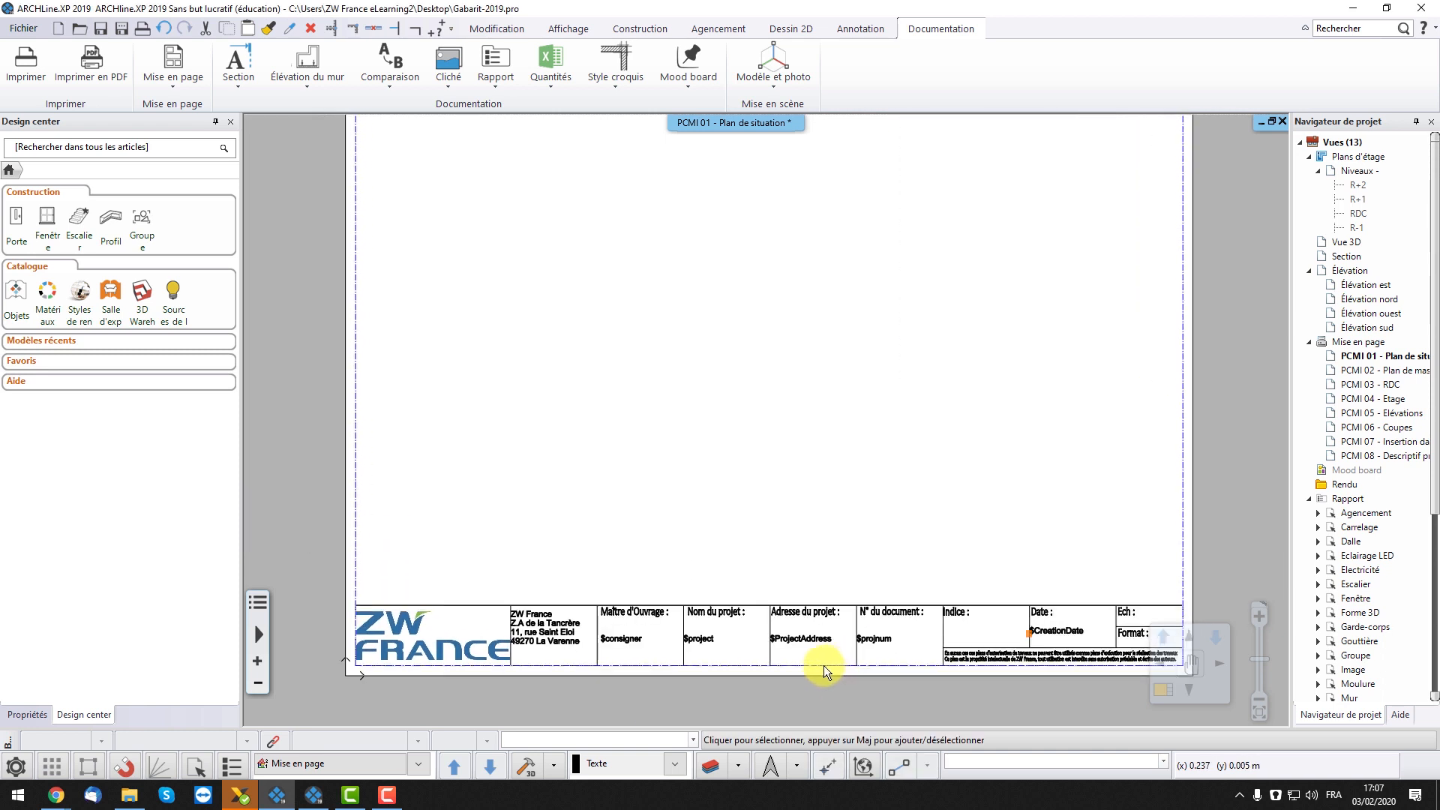
{"action": "middle_click_drag", "start_coordinate": [818, 668], "coordinate": [805, 671]}
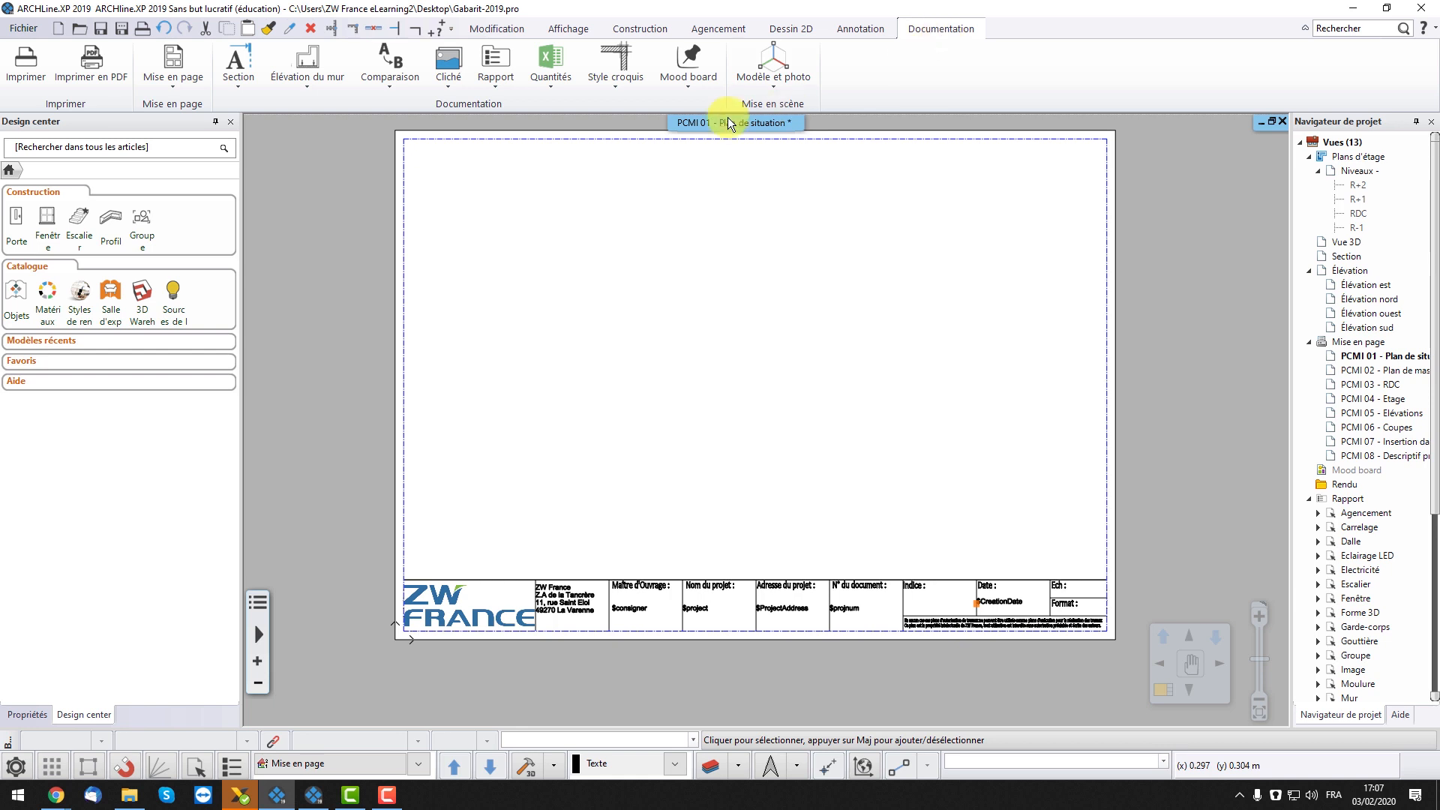
- Create a new plot banner from all title strip elements, with the strip's lower-left corner as its reference point
{"action": "left_click", "coordinate": [177, 84]}
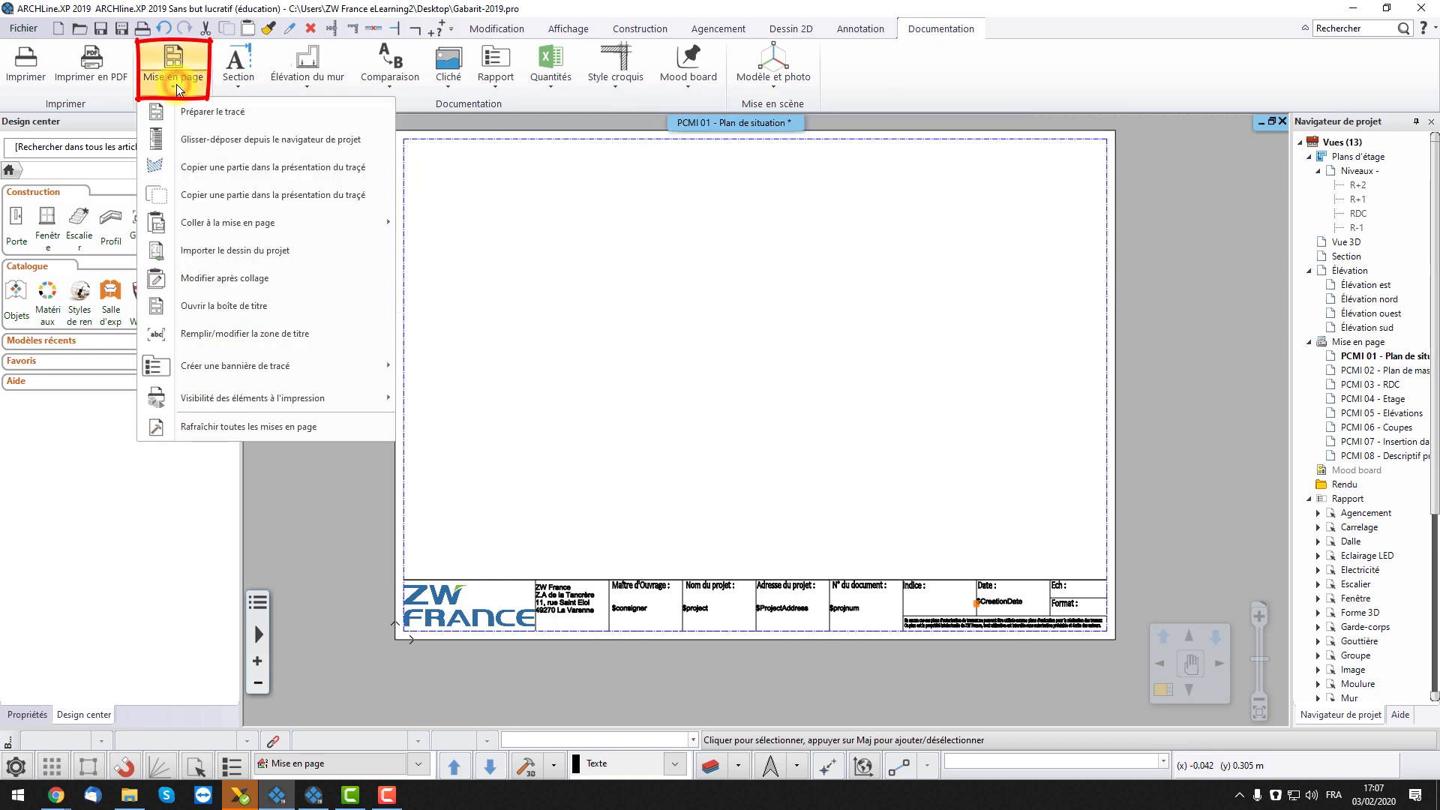
{"action": "mouse_move", "coordinate": [282, 368]}
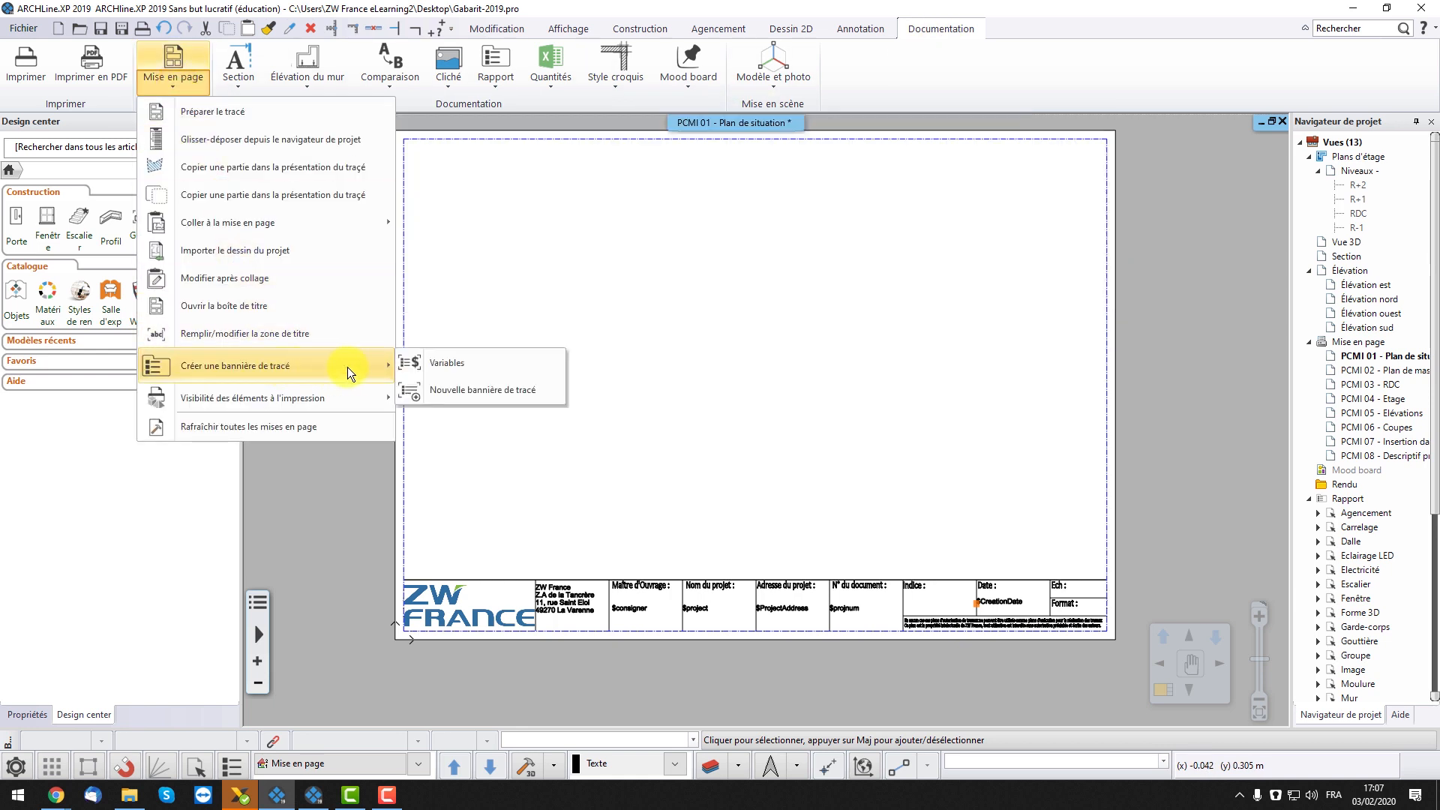
{"action": "left_click", "coordinate": [456, 393]}
{"action": "left_click", "coordinate": [352, 523]}
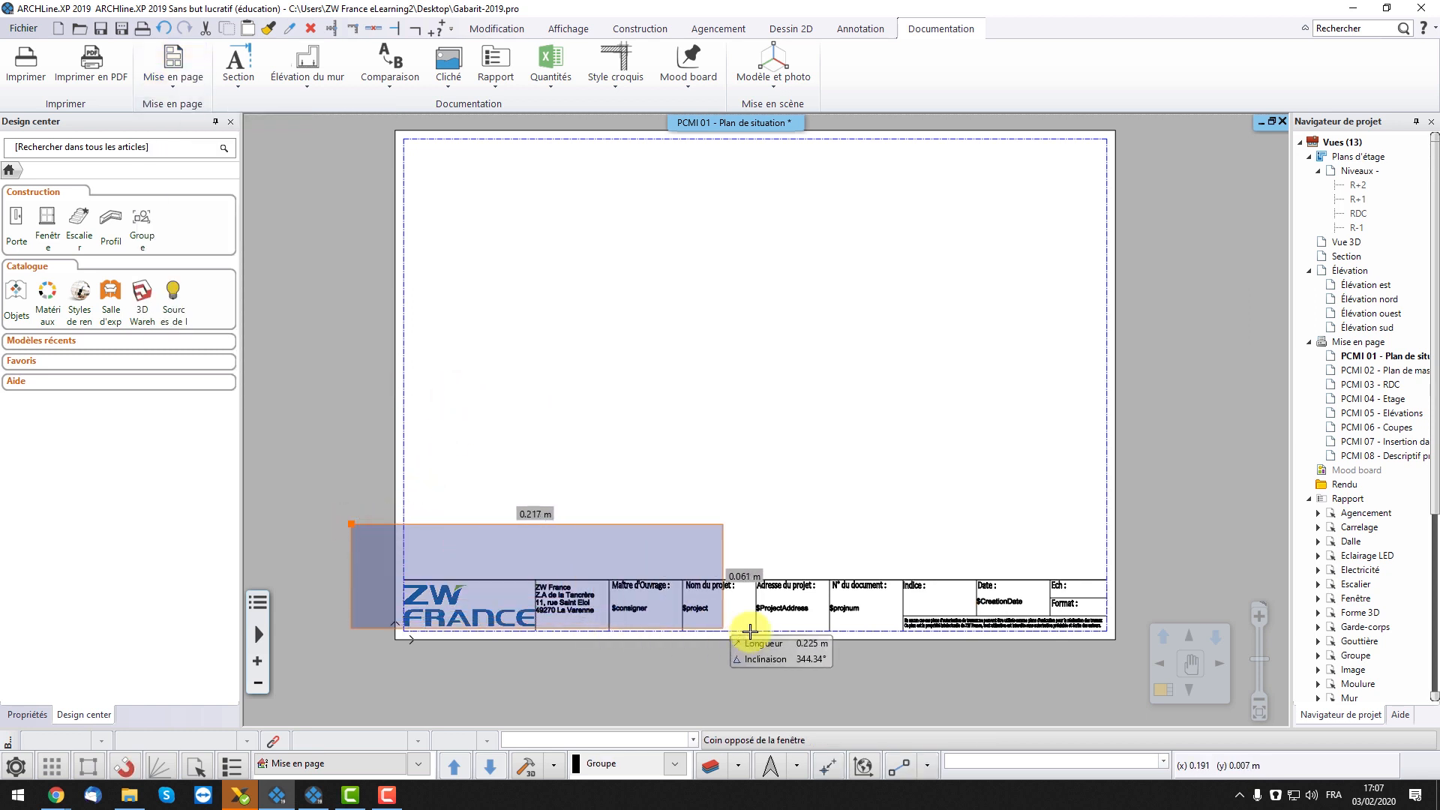
{"action": "middle_click_drag", "start_coordinate": [1099, 658], "coordinate": [1053, 648]}
{"action": "left_click", "coordinate": [1095, 658]}
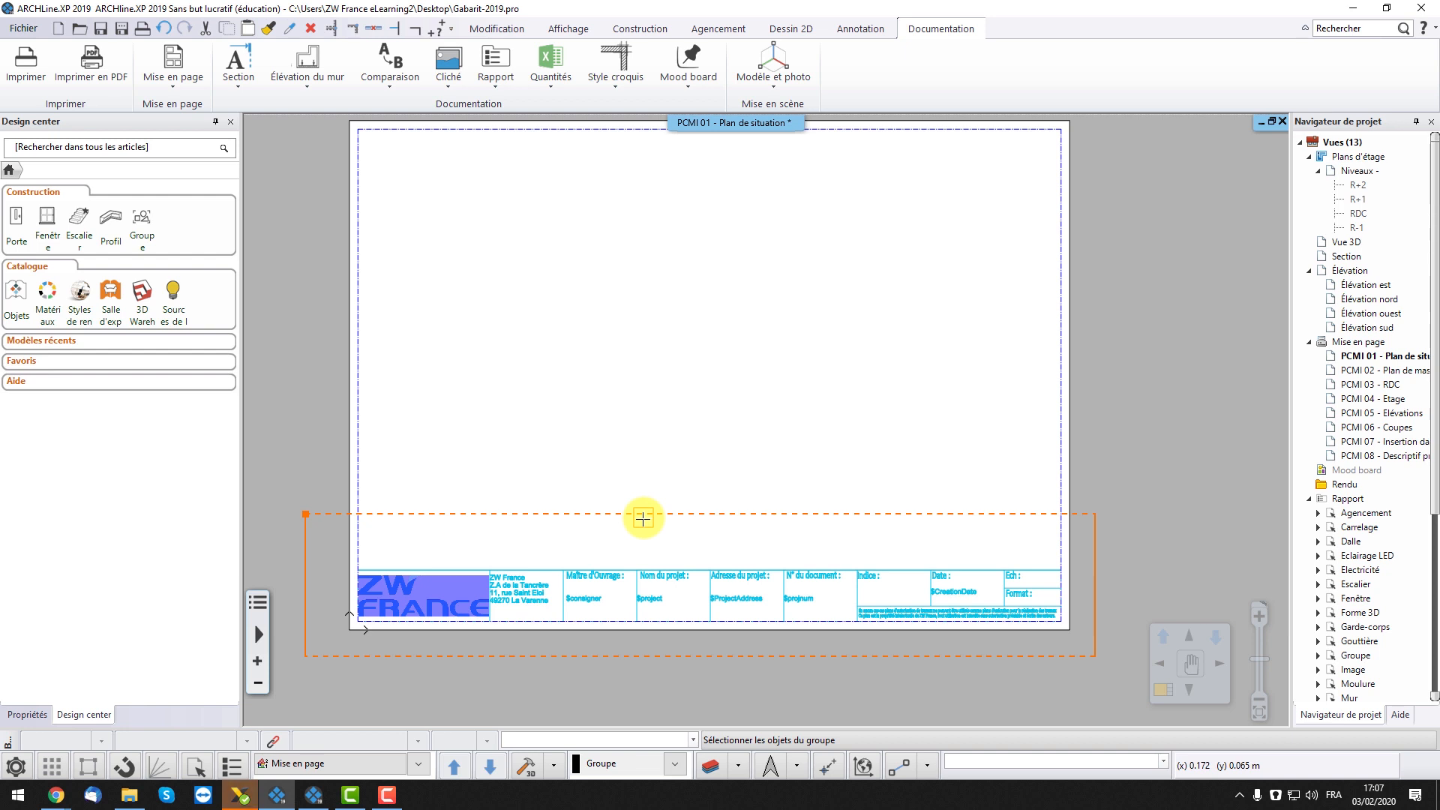
{"action": "key", "text": "Return"}
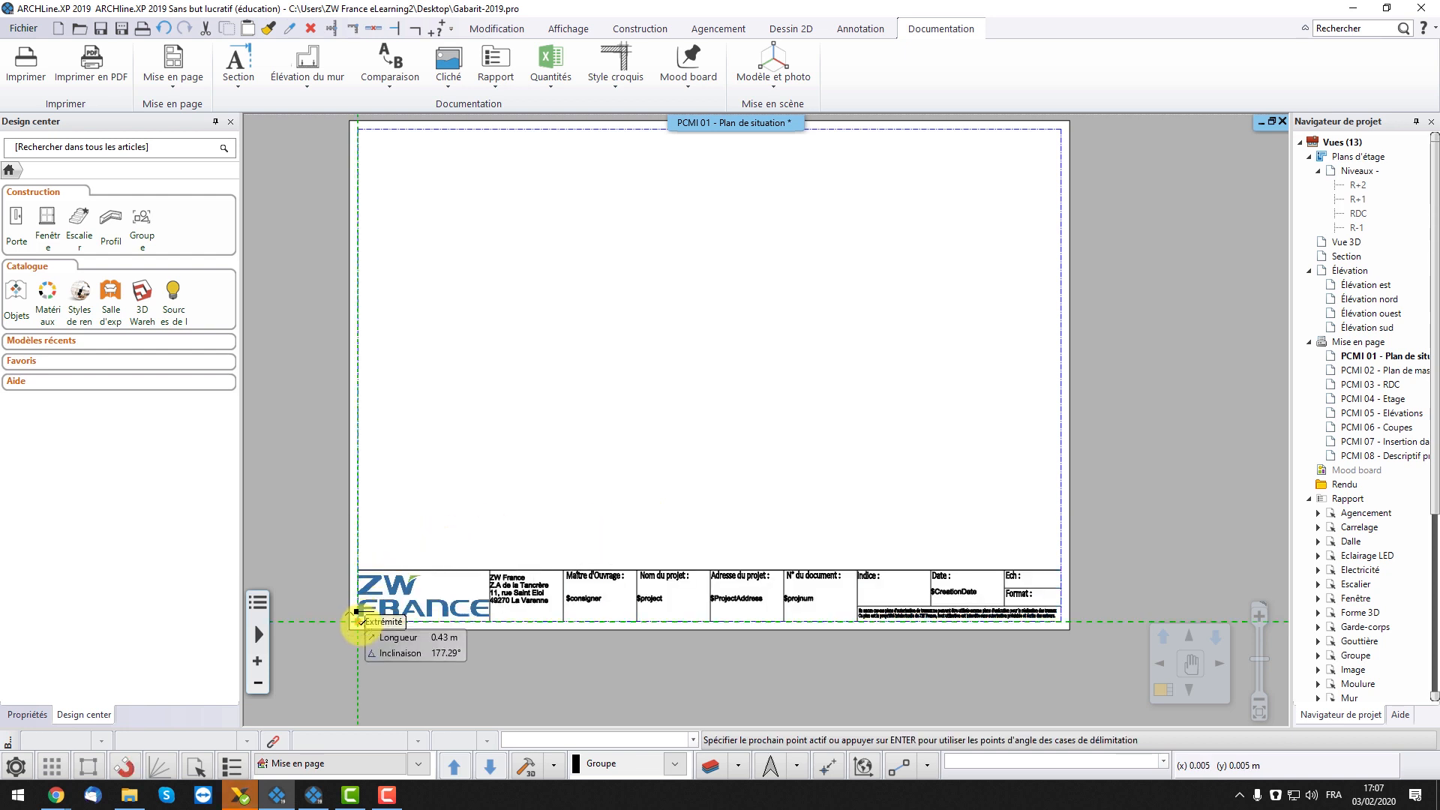
{"action": "left_click", "coordinate": [358, 621]}
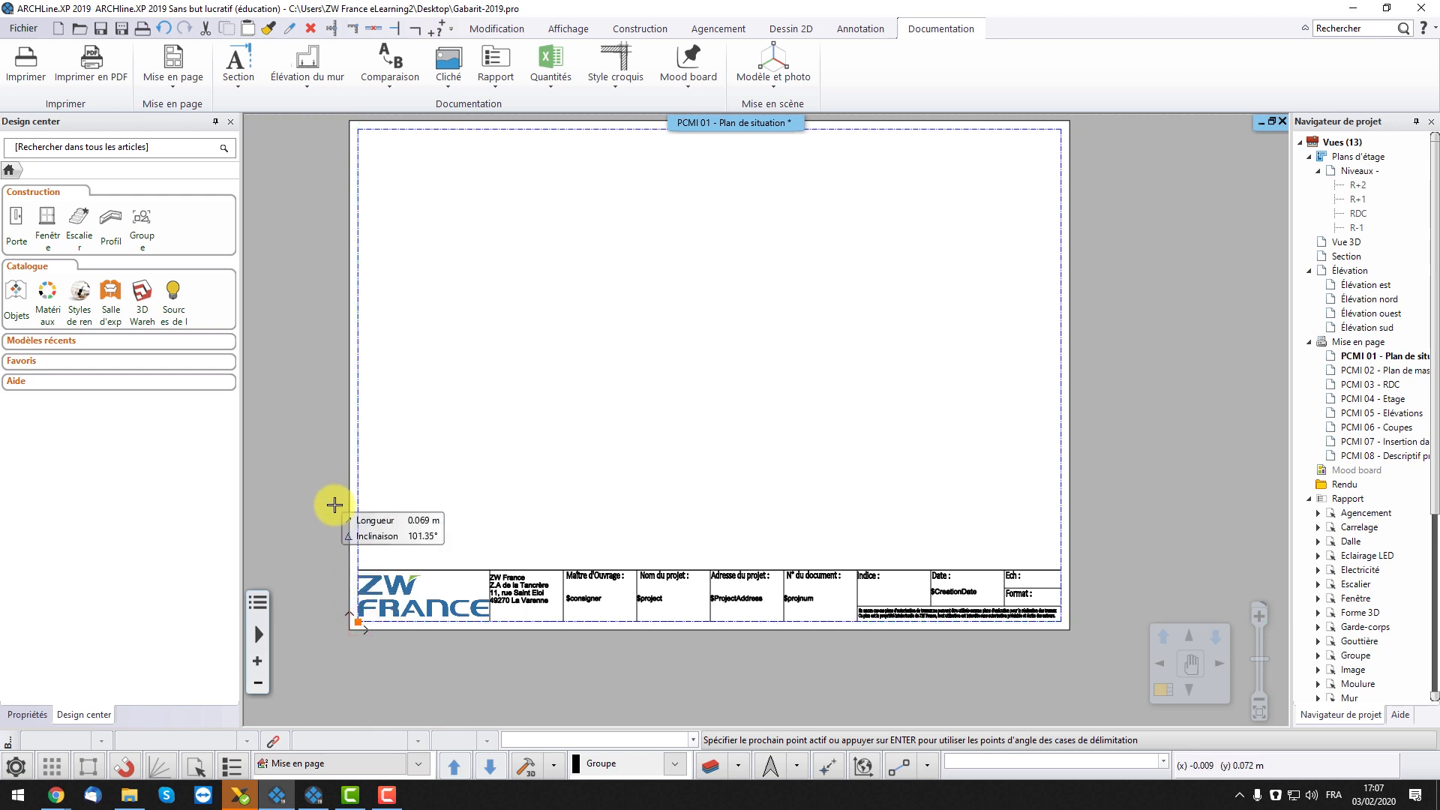
{"action": "key", "text": "Return"}
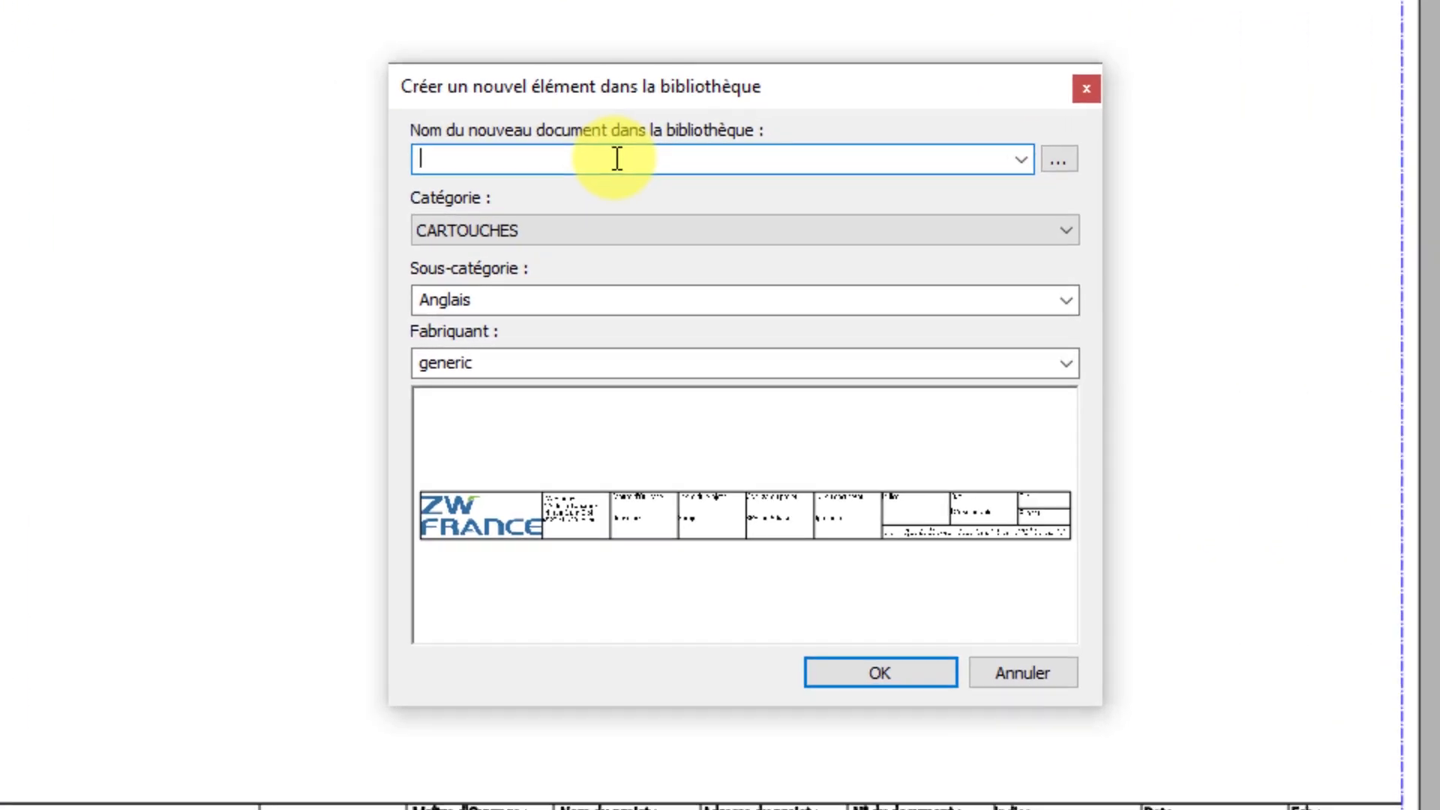
- Save the banner to the library as "Cartouche ZW France" in category CARTOUCHES under a new subcategory "ZW France"
{"action": "left_click", "coordinate": [617, 159]}
{"action": "type", "text": "Cartouc"}
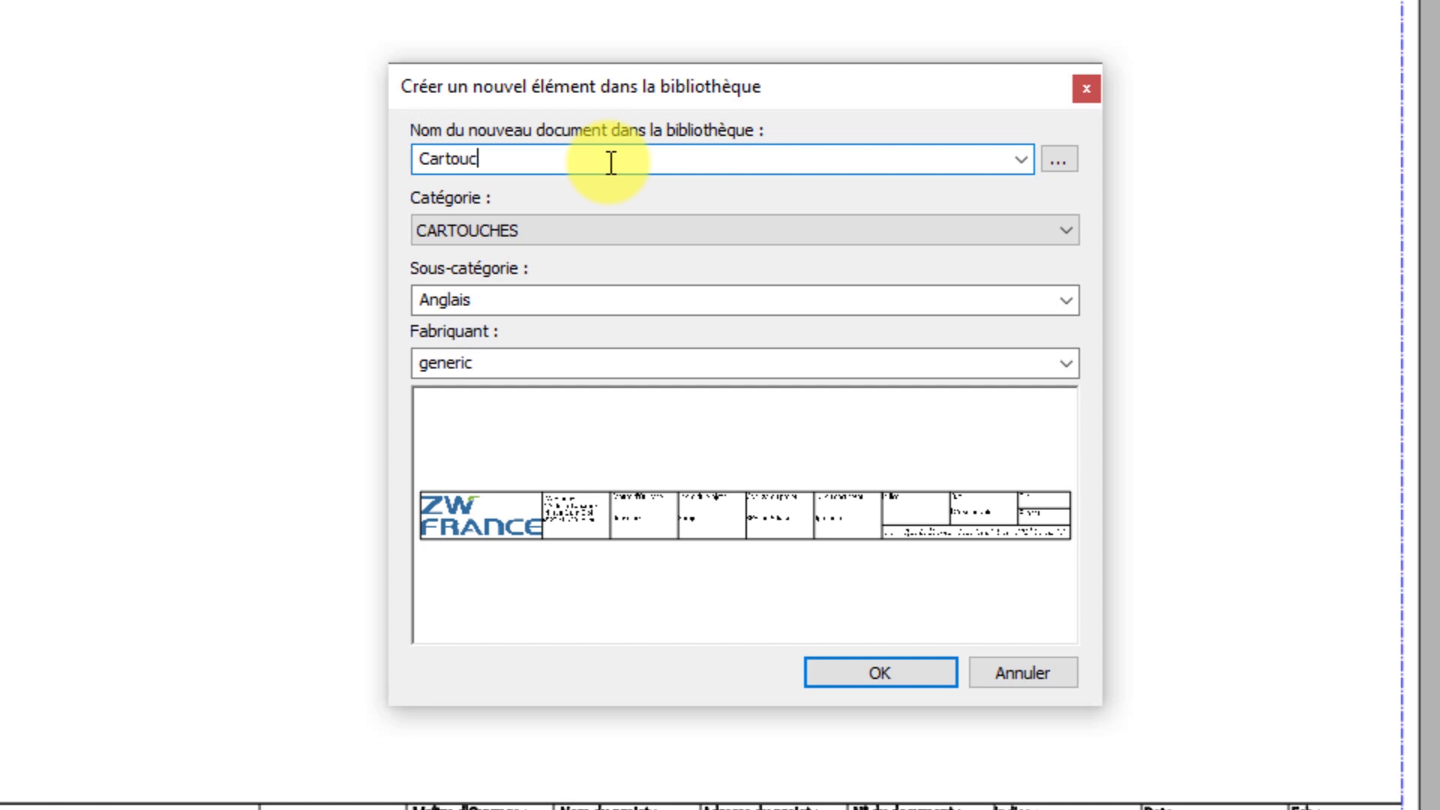
{"action": "type", "text": "he ZW France"}
{"action": "left_click", "coordinate": [1068, 299]}
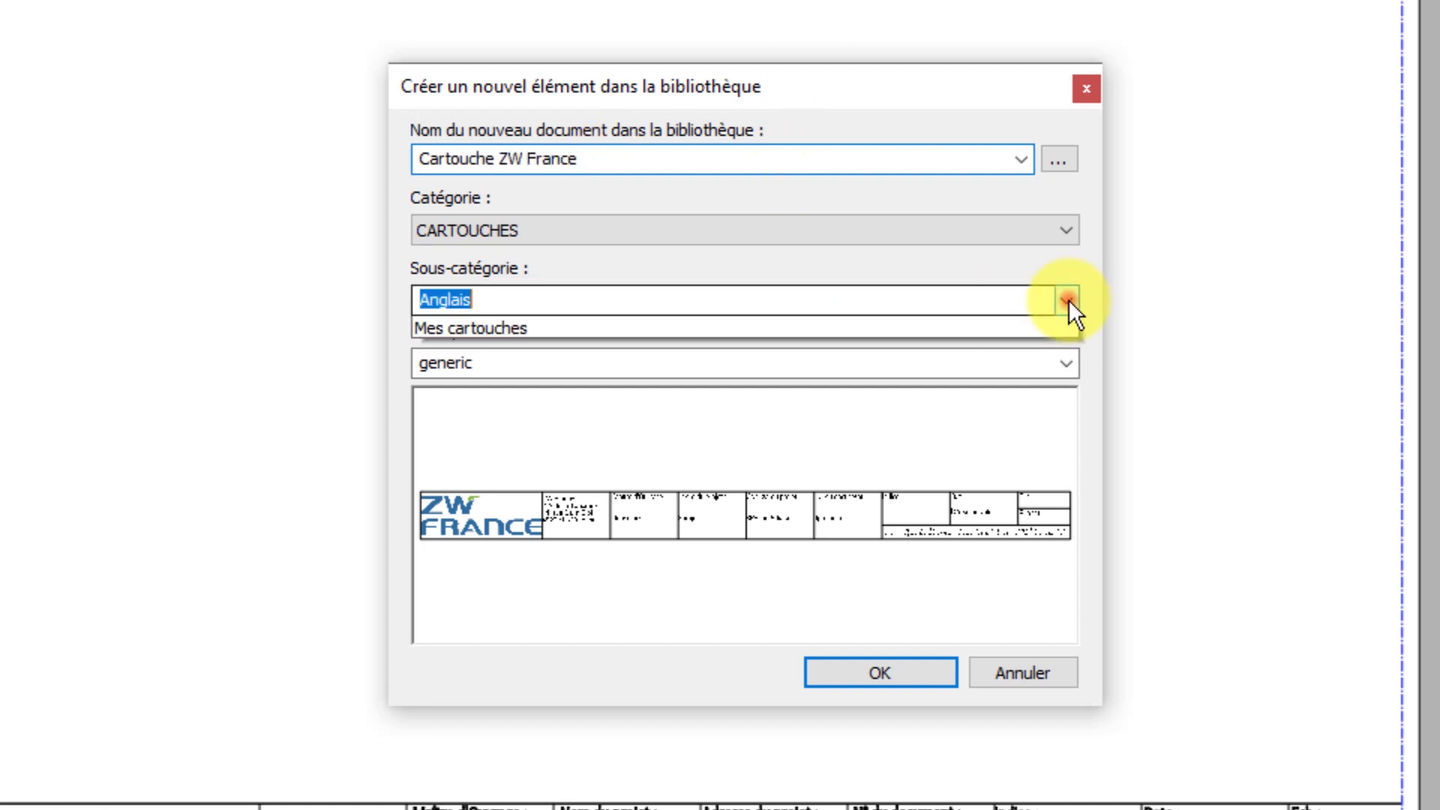
{"action": "left_click", "coordinate": [790, 295]}
{"action": "type", "text": "ZW France"}
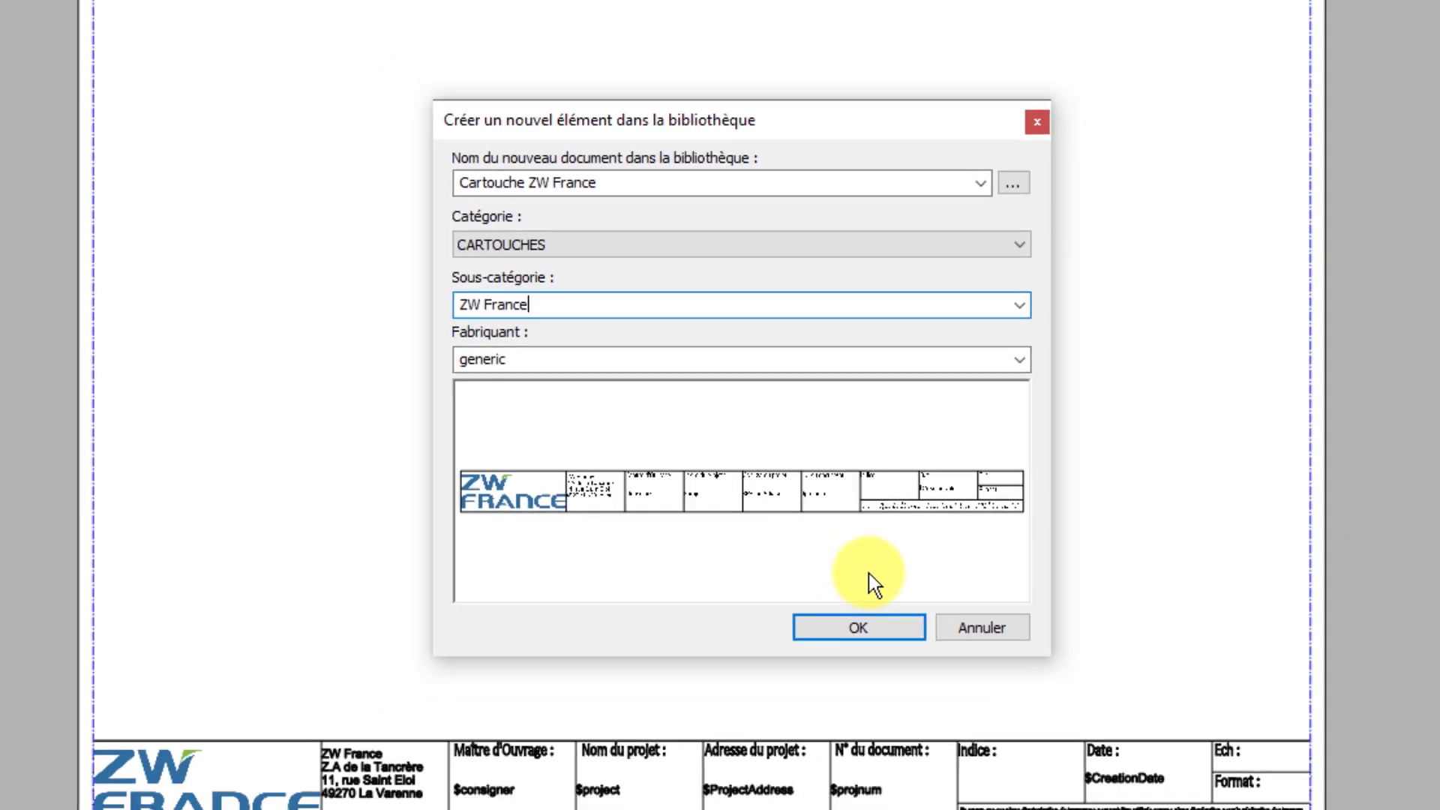
{"action": "left_click", "coordinate": [895, 628]}
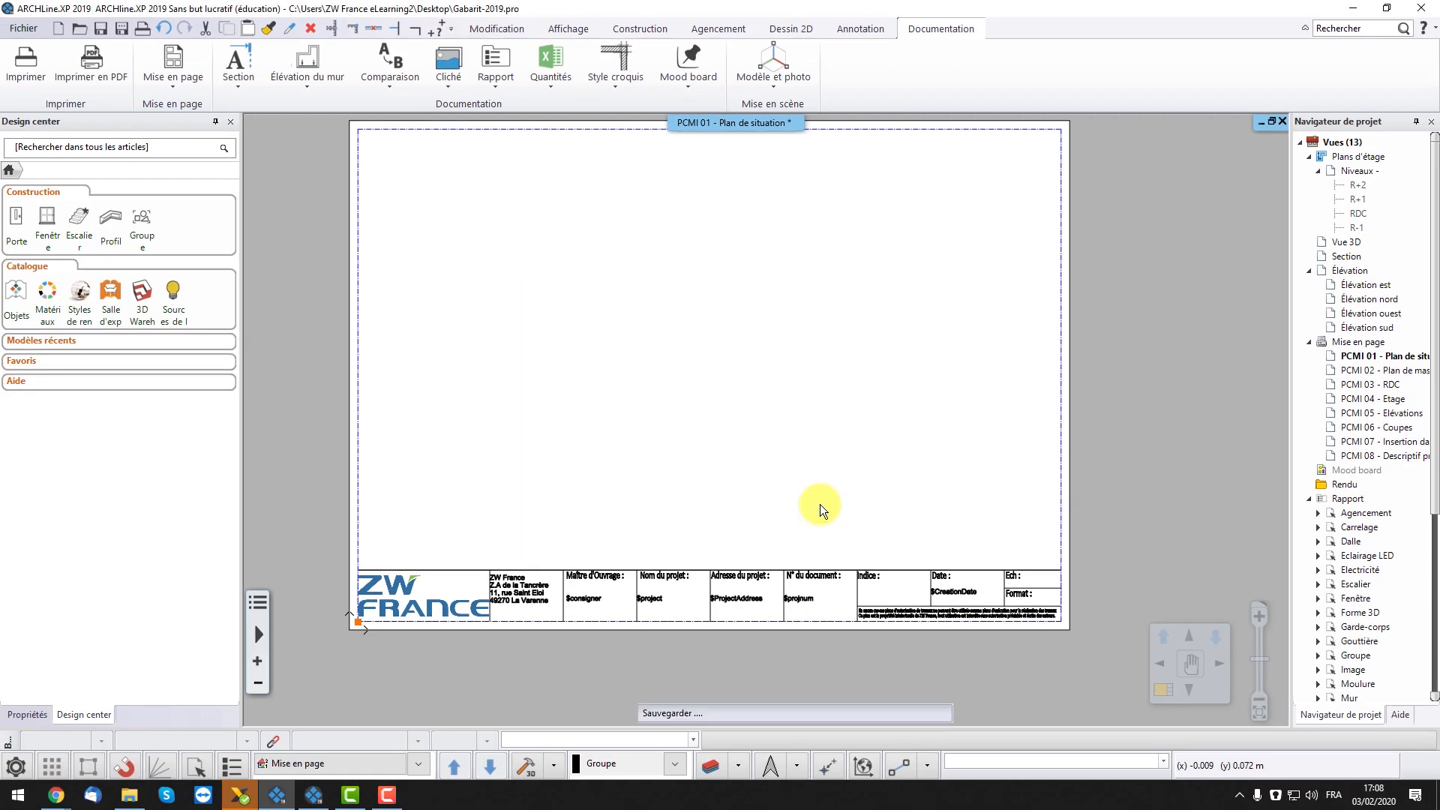
- Delete all the original title strip elements from the PCMI 01 layout
{"action": "scroll", "coordinate": [764, 529], "scroll_direction": "down", "scroll_amount": 2}
{"action": "left_click", "coordinate": [433, 490]}
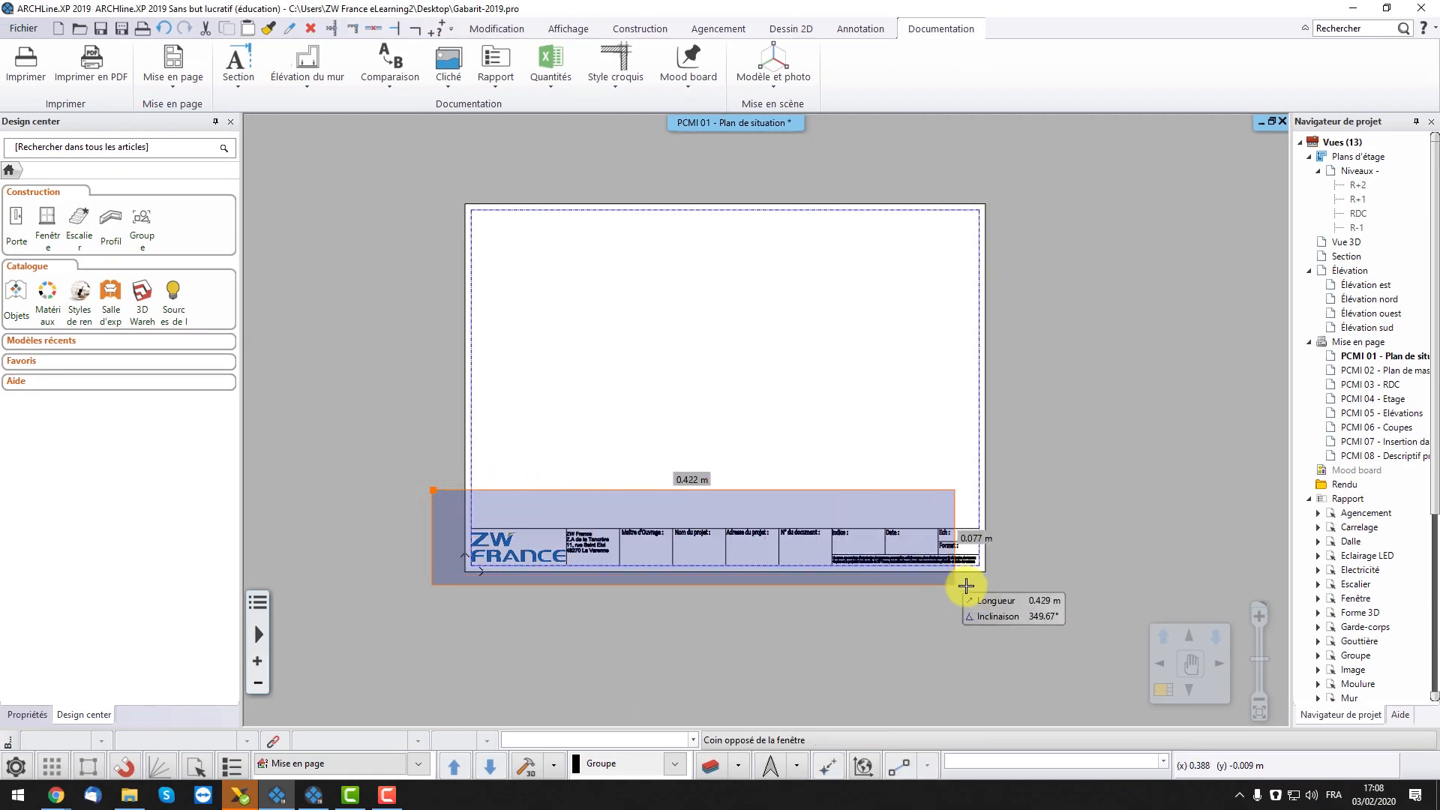
{"action": "left_click", "coordinate": [988, 589]}
{"action": "key", "text": "Delete"}
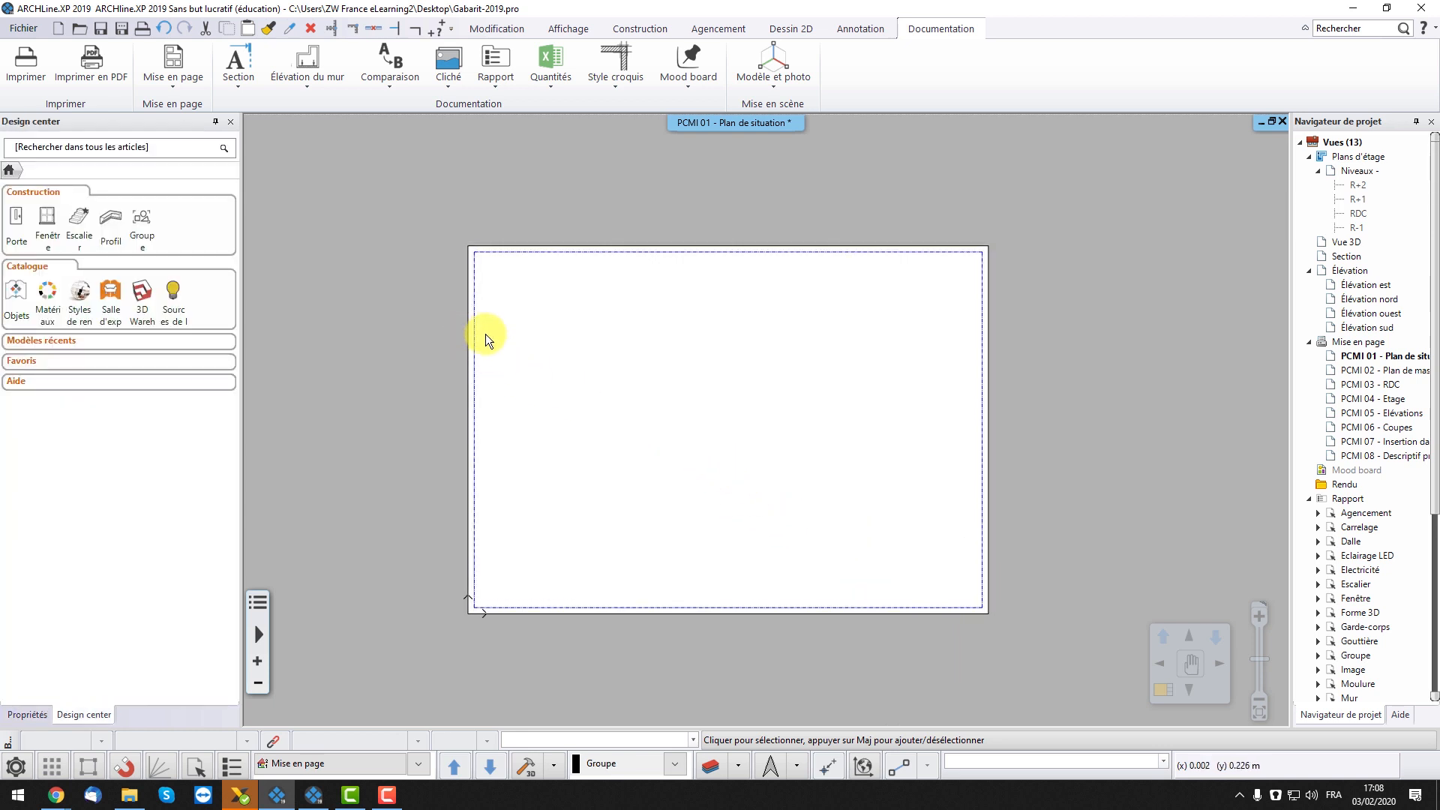
- Browse the library groups to the ZW France subcategory of Cartouches
{"action": "left_click", "coordinate": [151, 230]}
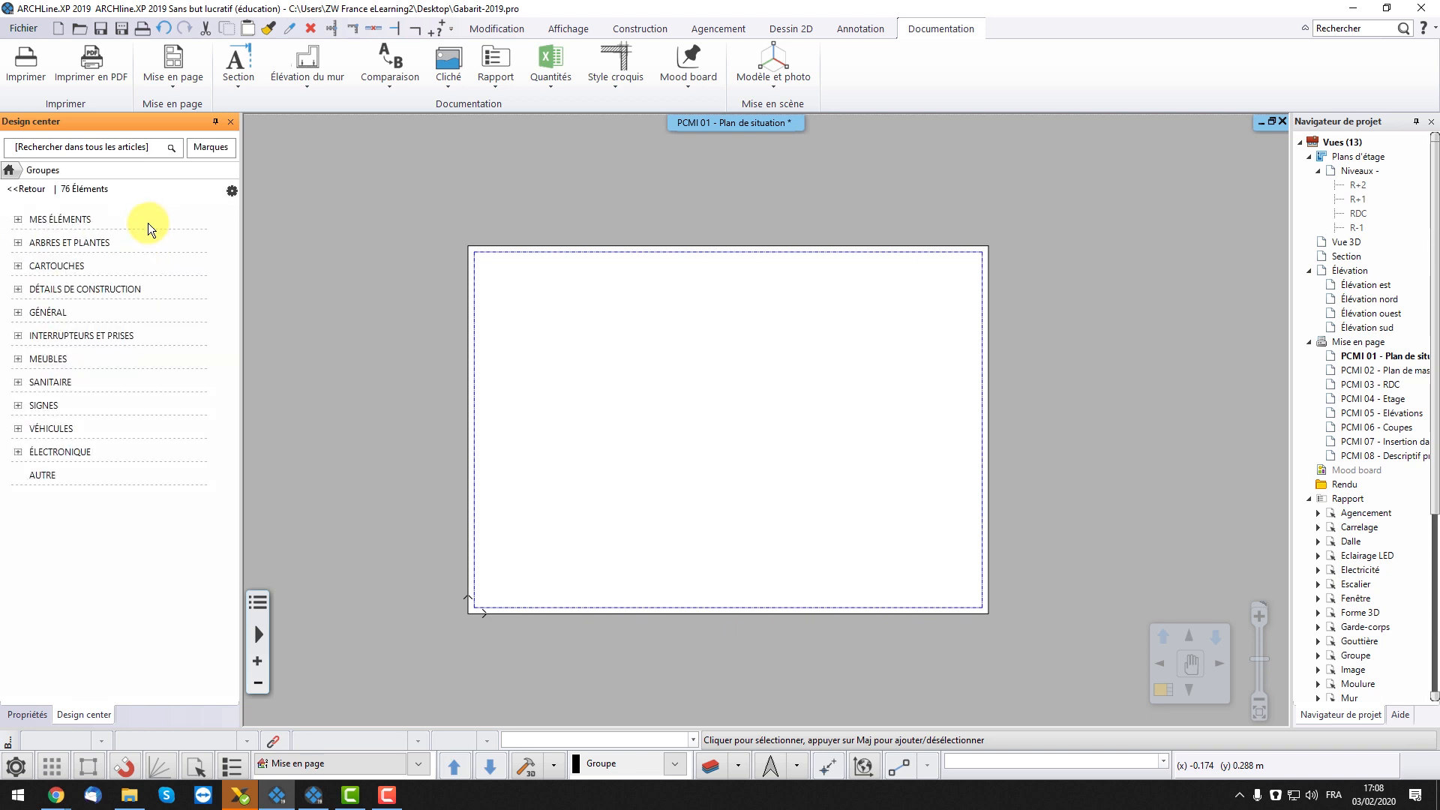
{"action": "left_click", "coordinate": [67, 266]}
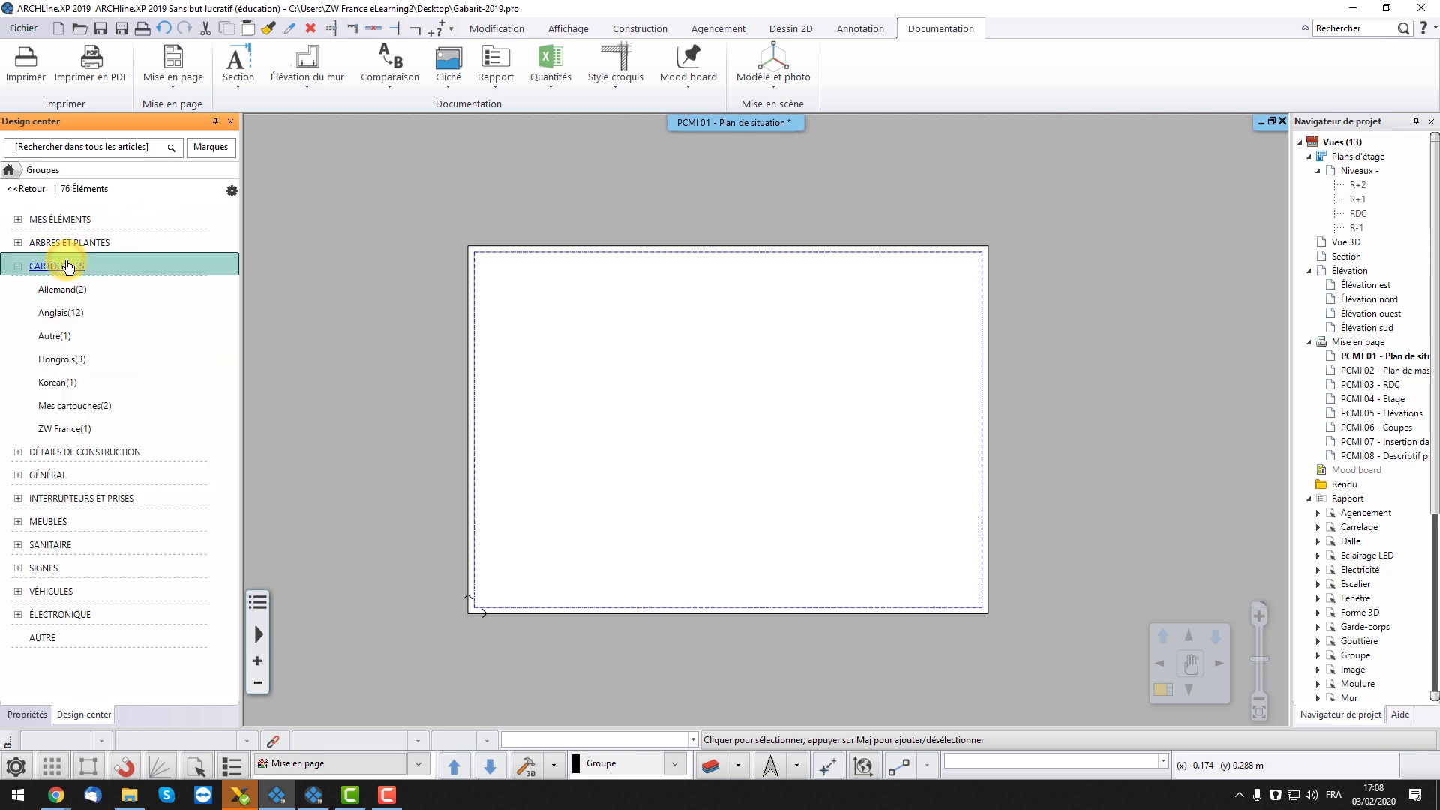
{"action": "left_click", "coordinate": [67, 429]}
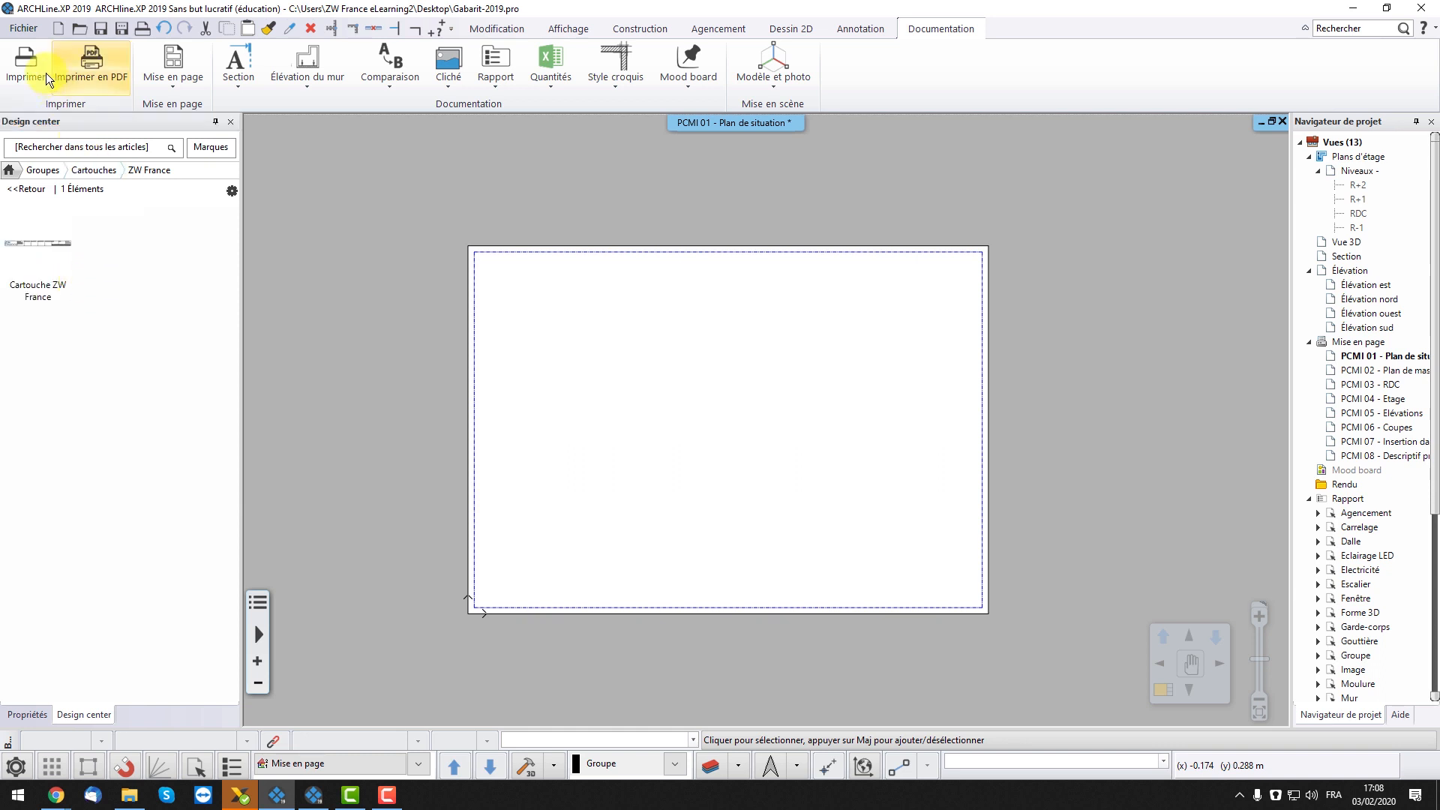
- Open the BIM project parameters and set the project number to 85624
{"action": "left_click", "coordinate": [25, 30]}
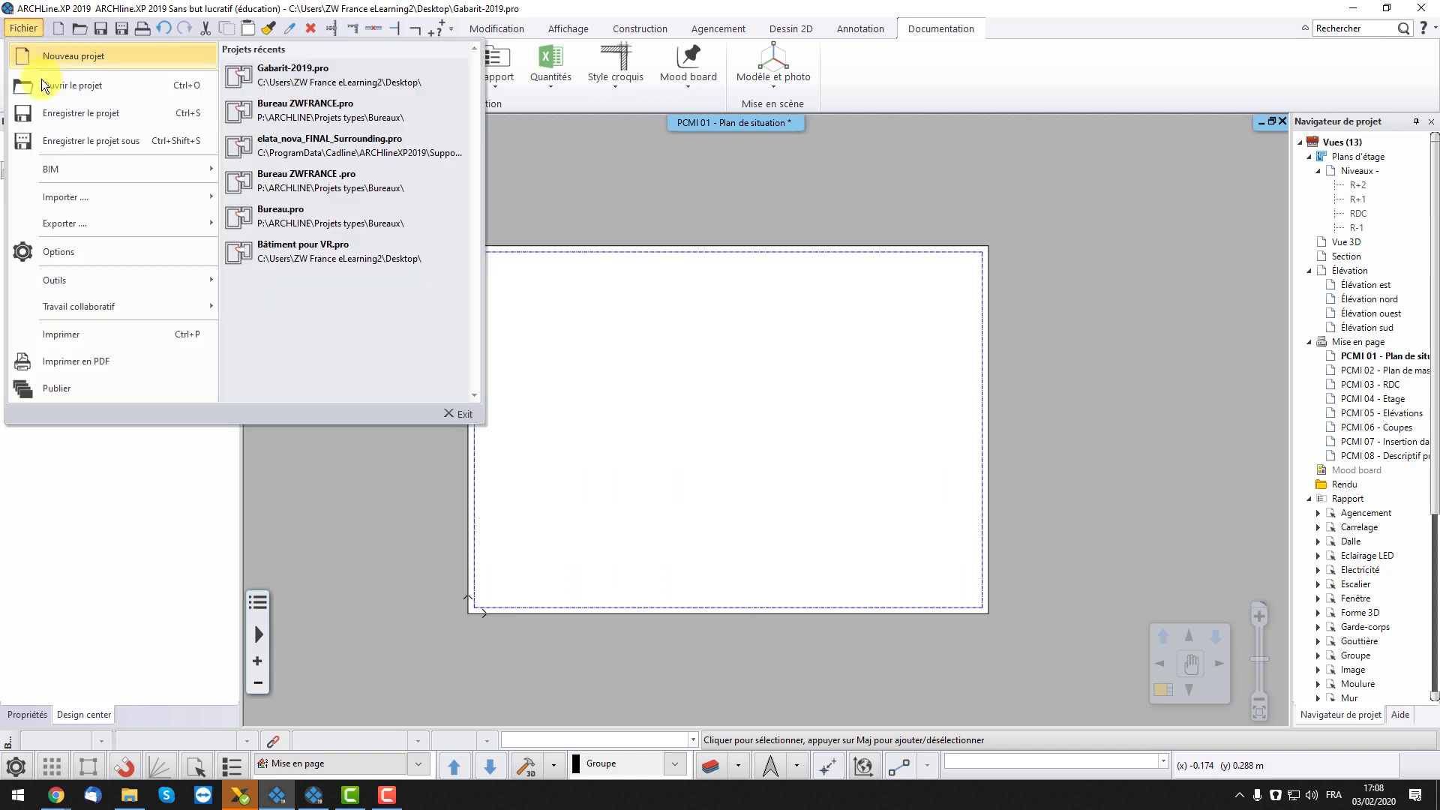
{"action": "mouse_move", "coordinate": [124, 168]}
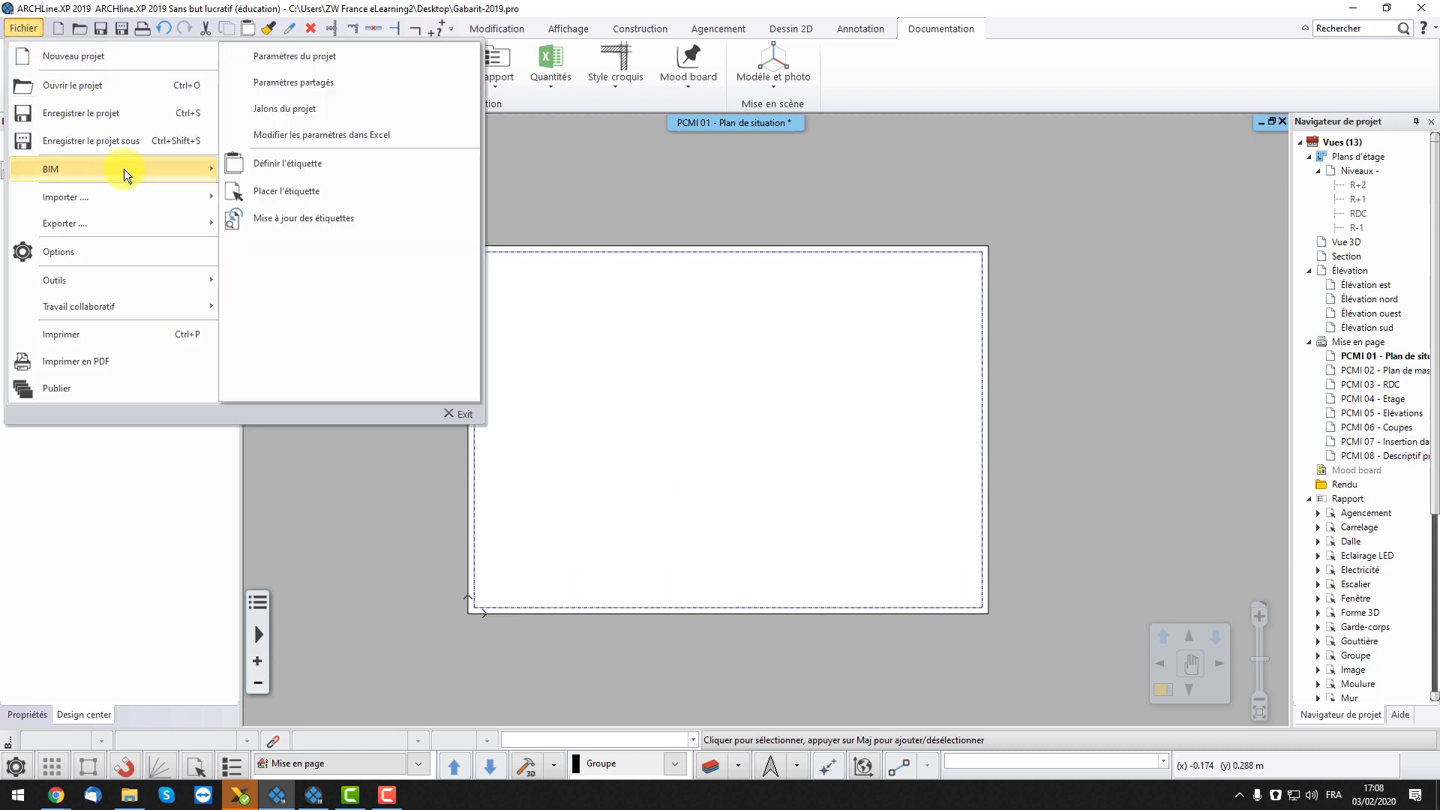
{"action": "left_click", "coordinate": [302, 58]}
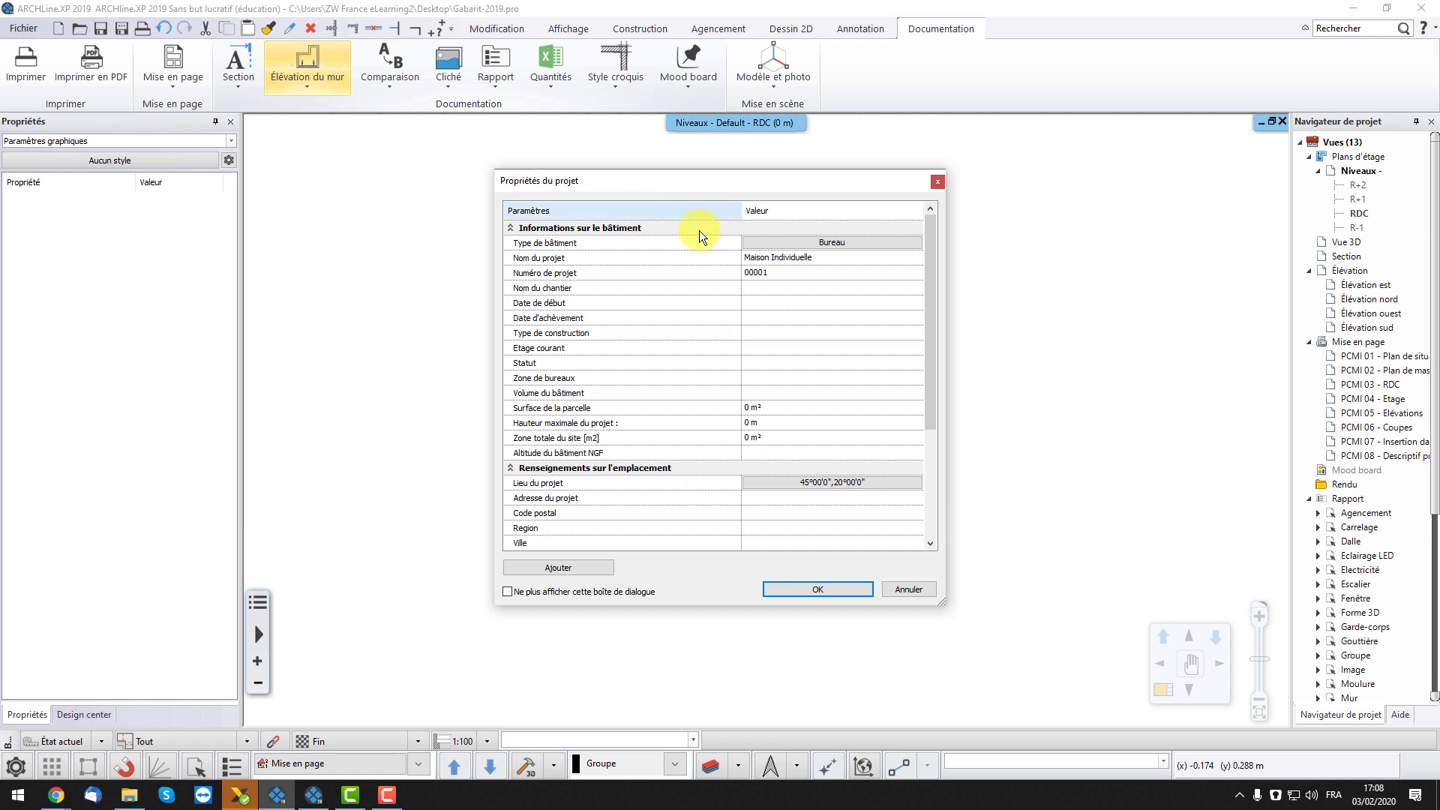
{"action": "left_click", "coordinate": [784, 259]}
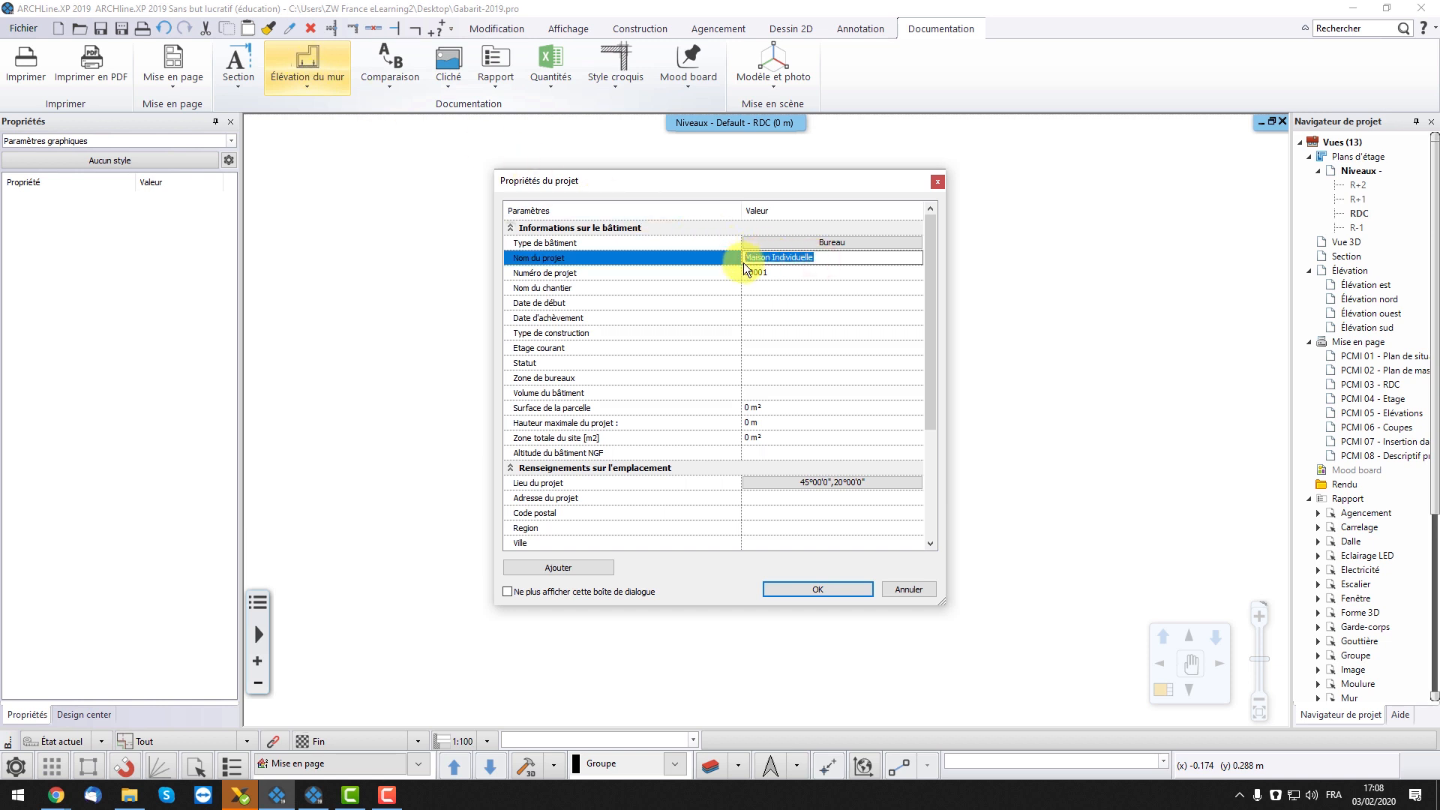
{"action": "left_click", "coordinate": [761, 273]}
{"action": "double_click", "coordinate": [761, 273]}
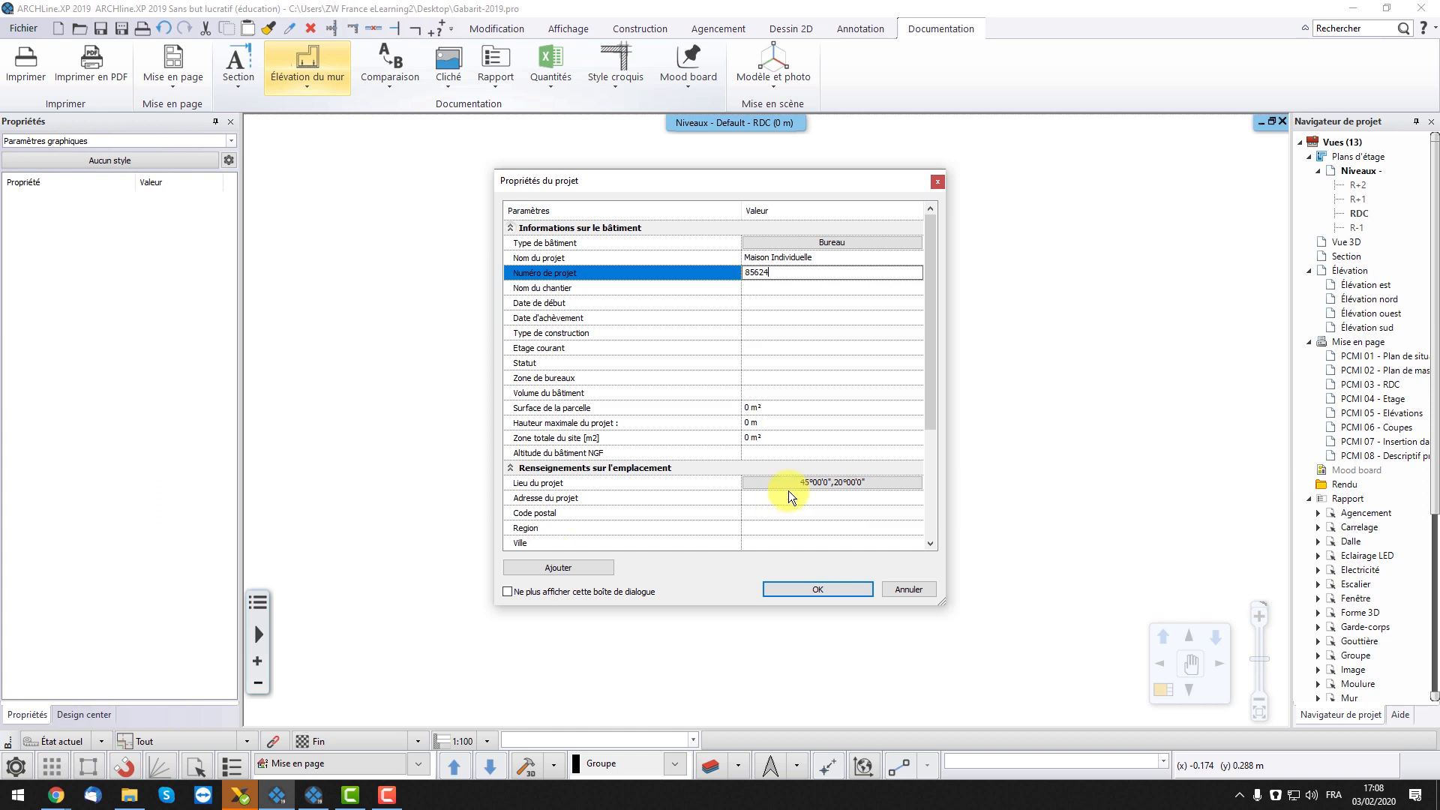
{"action": "left_click", "coordinate": [815, 426]}
{"action": "scroll", "coordinate": [813, 429], "scroll_direction": "down", "scroll_amount": 4}
{"action": "scroll", "coordinate": [813, 406], "scroll_direction": "up", "scroll_amount": 5}
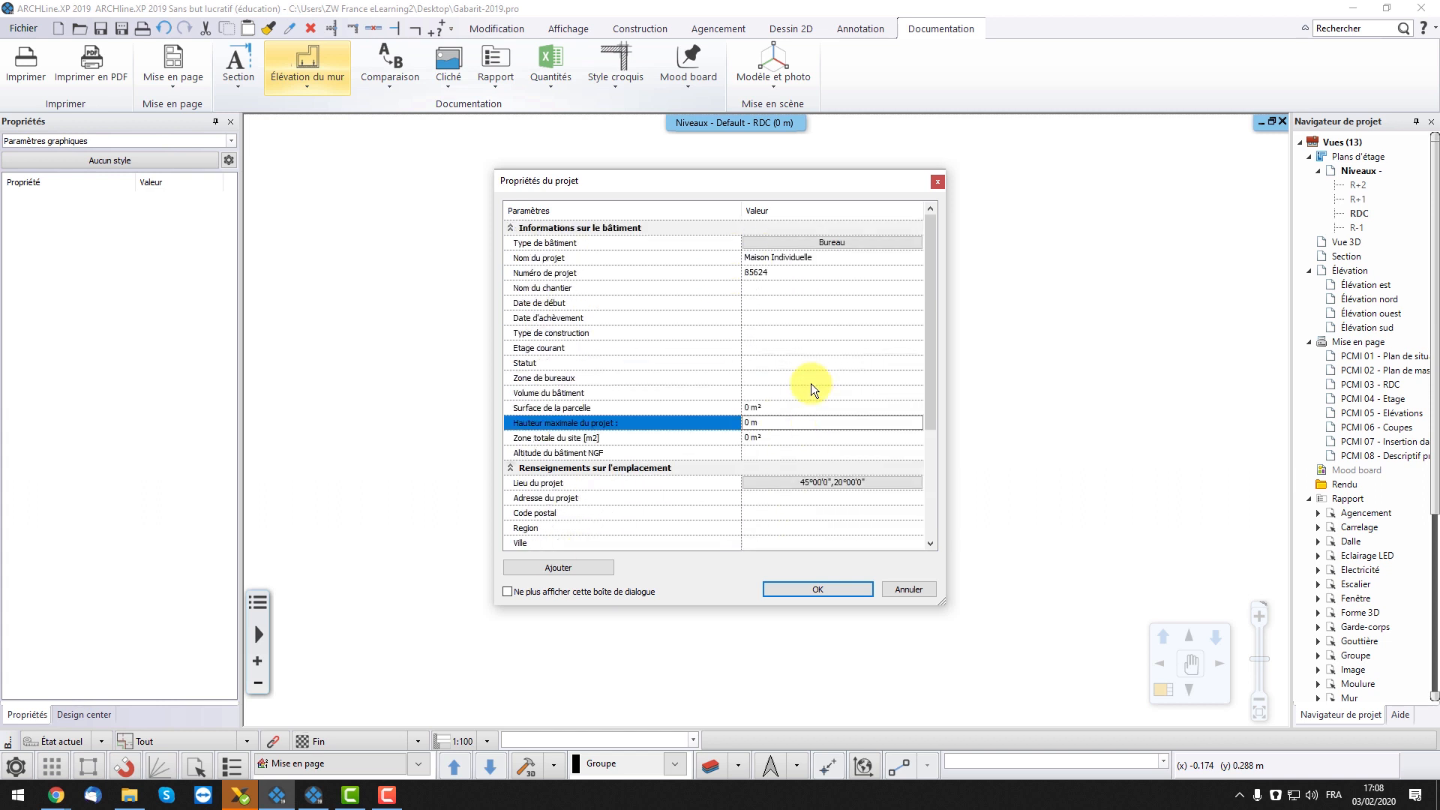
- Change the project name to "Maison Individuelle Type 3" in the project properties
{"action": "left_click", "coordinate": [832, 257]}
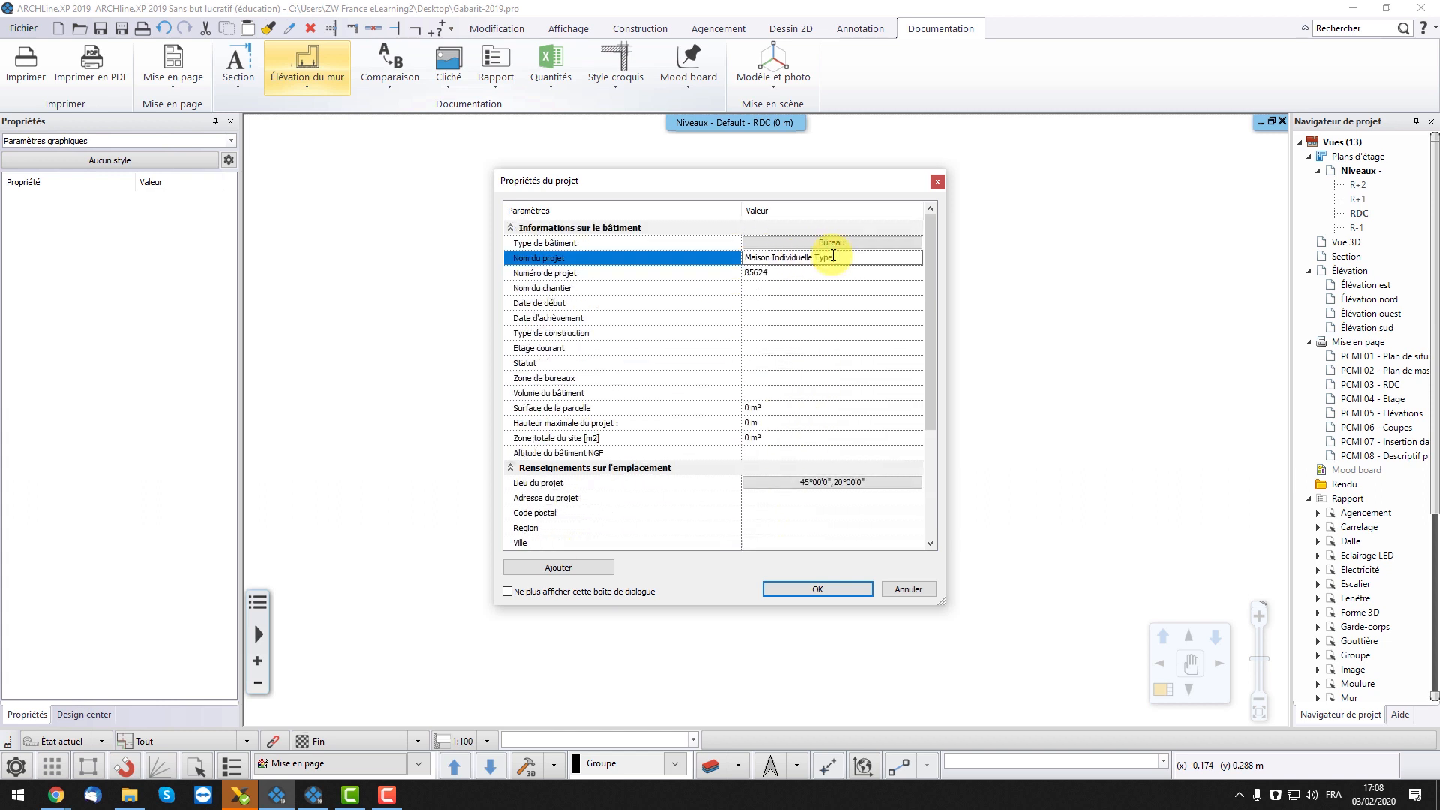
{"action": "type", "text": "Type 3"}
{"action": "left_click", "coordinate": [812, 323]}
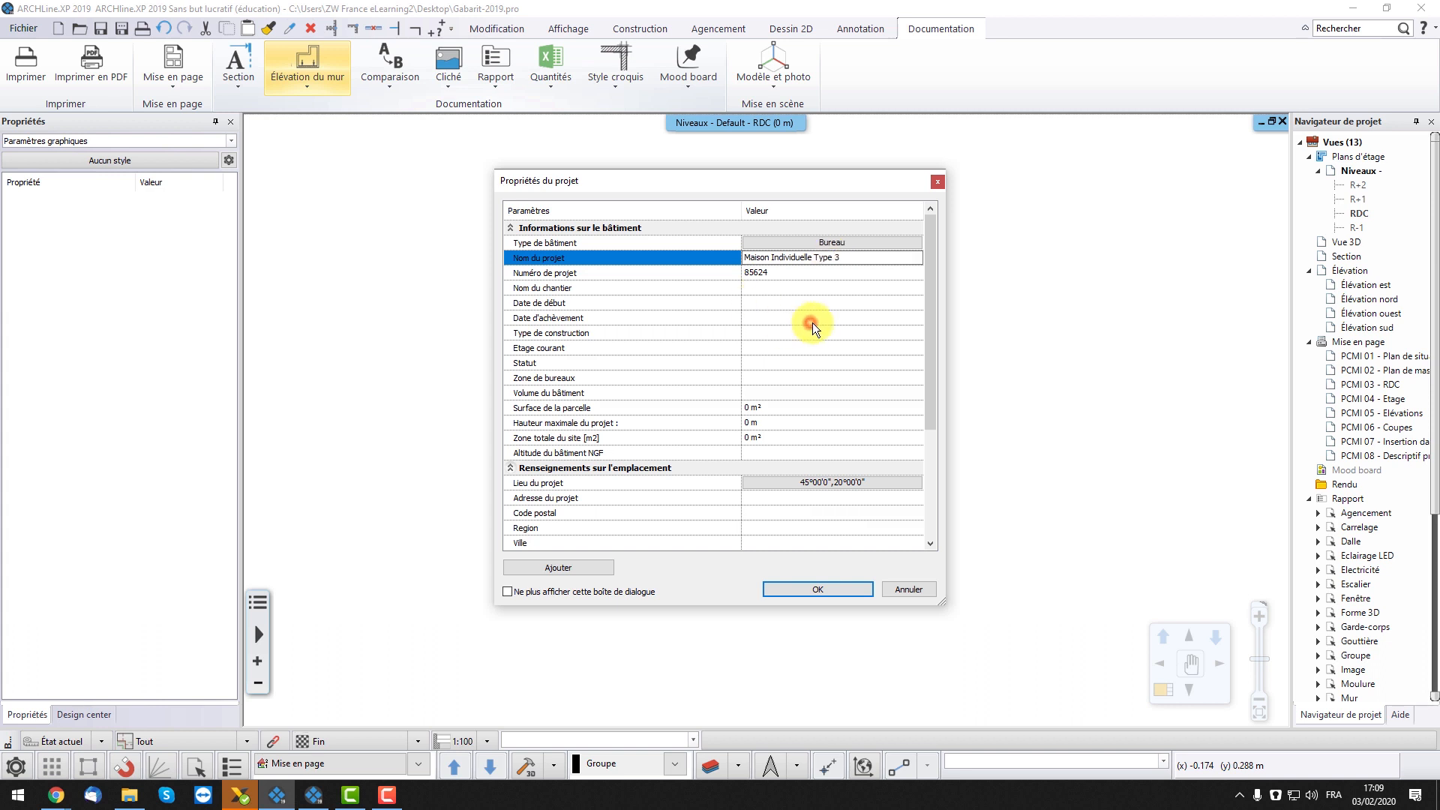
- Enter the client's name in the client information of the project properties and accept the changes
{"action": "scroll", "coordinate": [817, 326], "scroll_direction": "down", "scroll_amount": 4}
{"action": "left_click", "coordinate": [783, 437]}
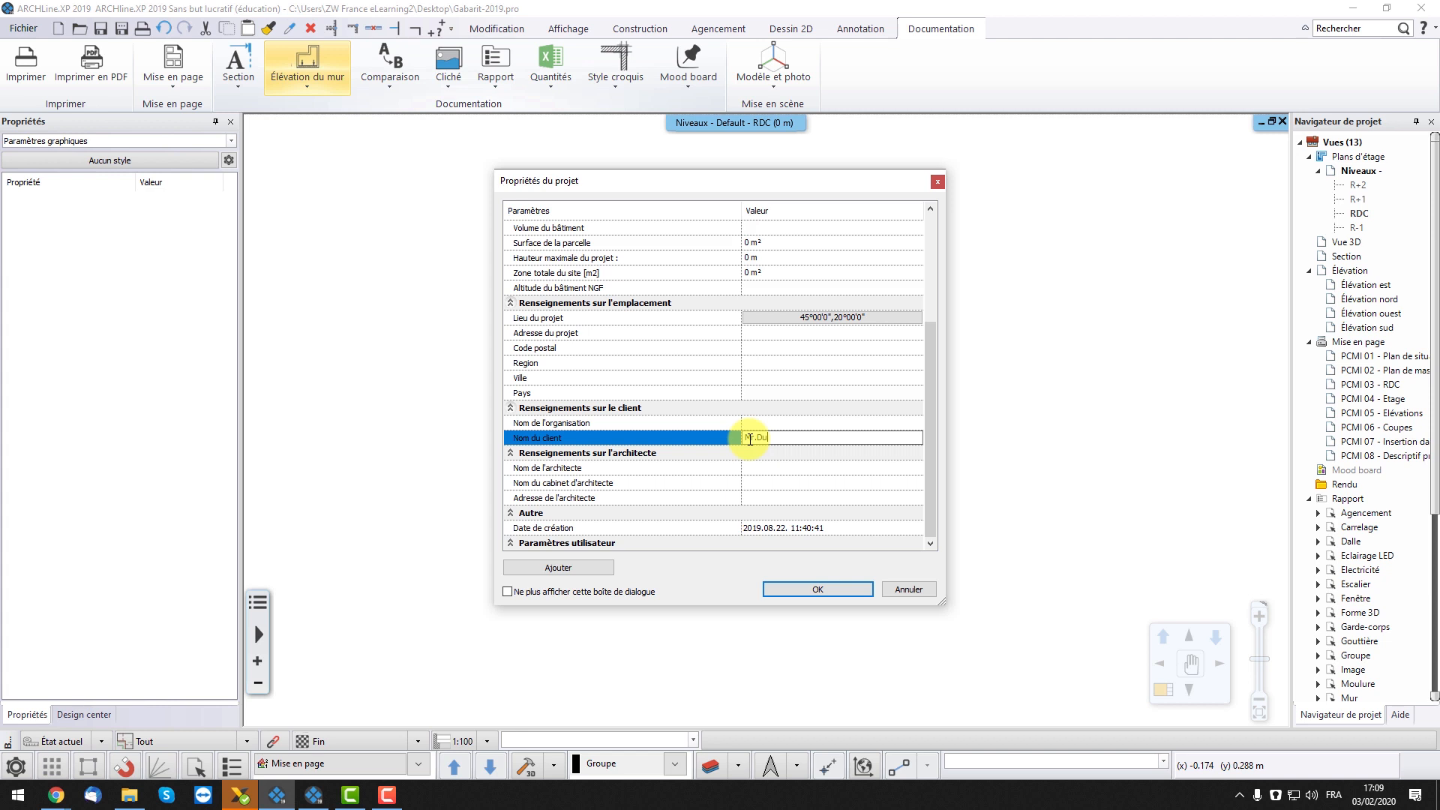
{"action": "left_click", "coordinate": [806, 588]}
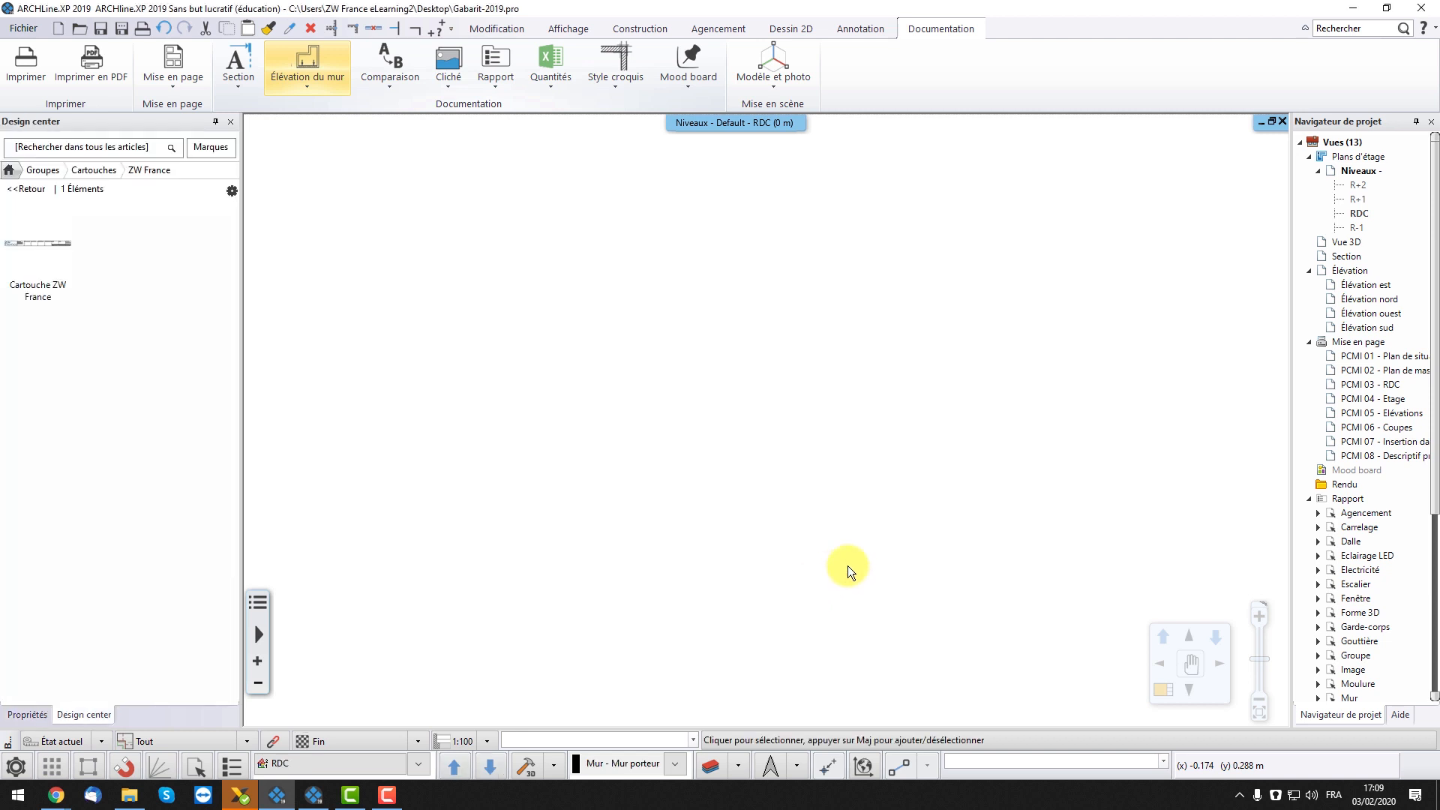
- Open the PCMI 01 layout and place the Cartouche ZW France title block at the lower-left corner of the page margin
{"action": "double_click", "coordinate": [1386, 357]}
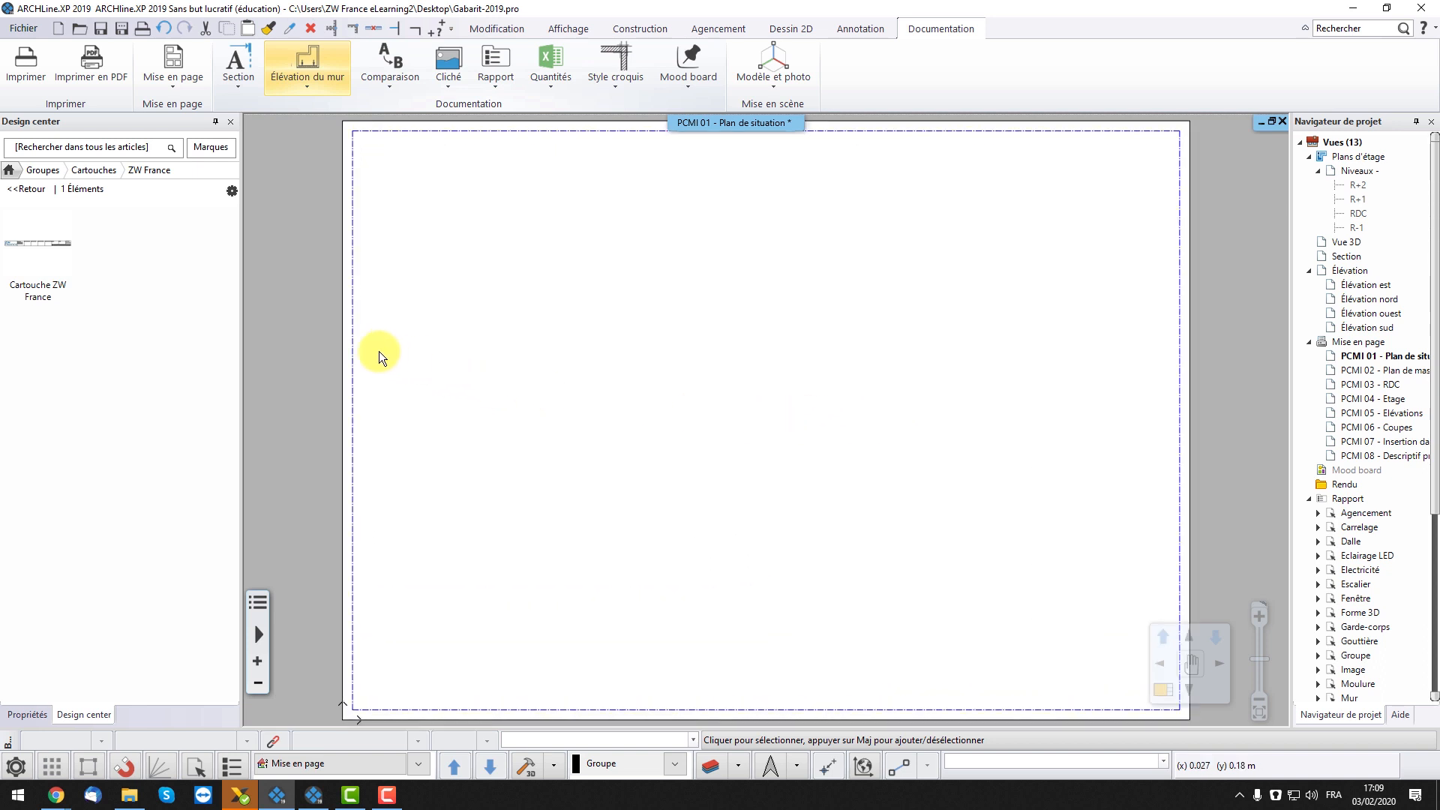
{"action": "mouse_move", "coordinate": [45, 285]}
{"action": "left_click_drag", "start_coordinate": [45, 285], "coordinate": [441, 328]}
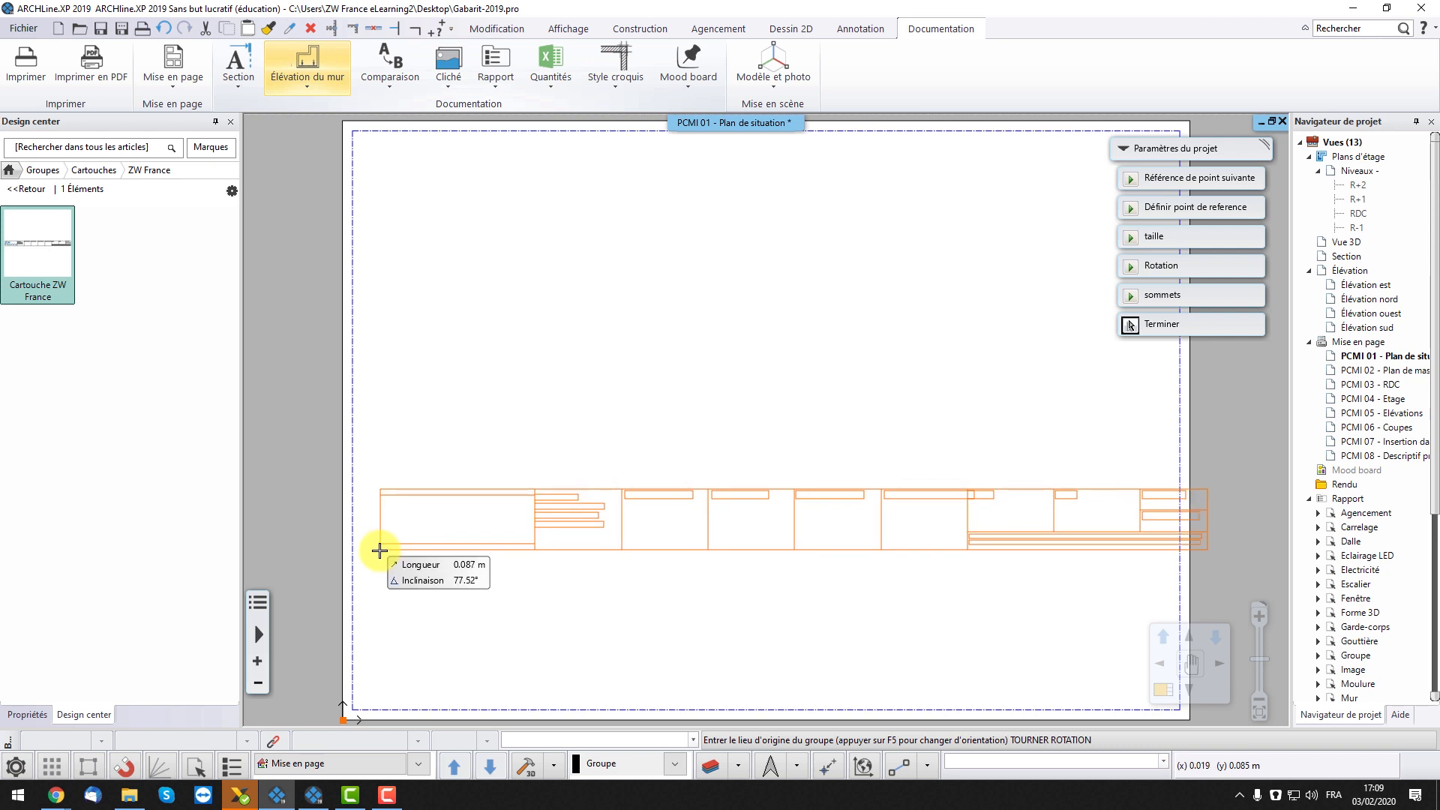
{"action": "scroll", "coordinate": [375, 540], "scroll_direction": "down", "scroll_amount": 3}
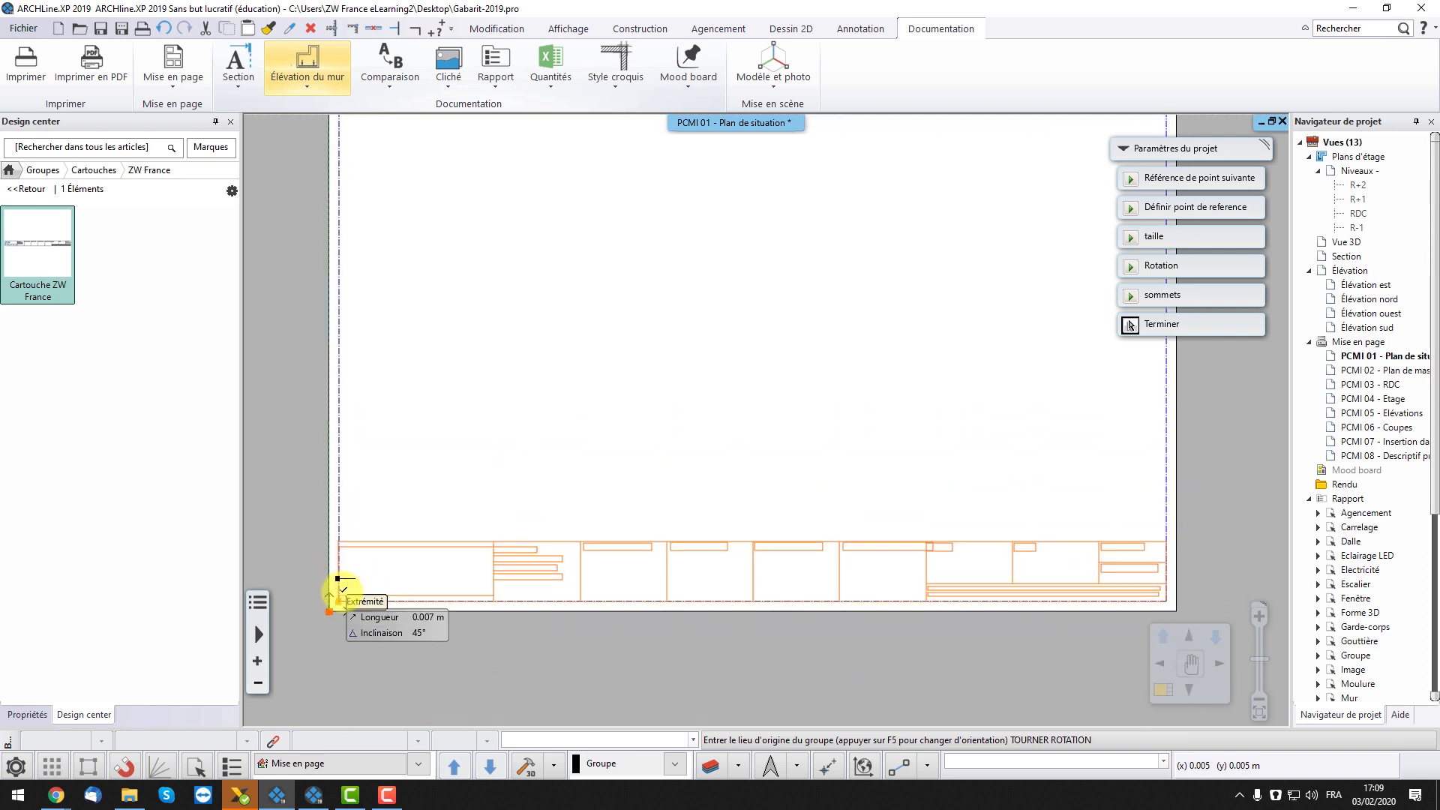
{"action": "left_click", "coordinate": [342, 592]}
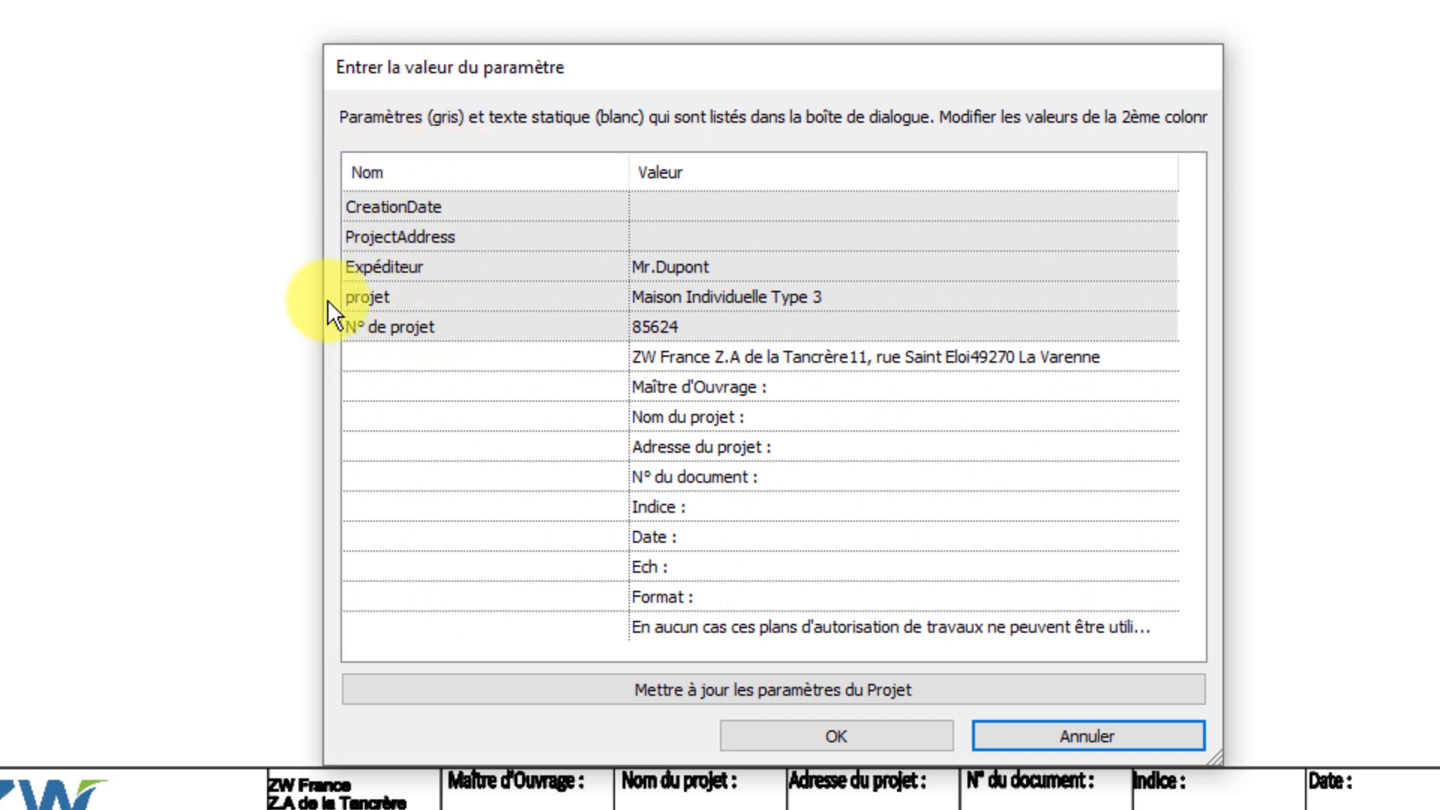
- Set the title block's CreationDate parameter to 03-02-20 and accept the parameter values
{"action": "left_click", "coordinate": [734, 376]}
{"action": "left_click", "coordinate": [737, 384]}
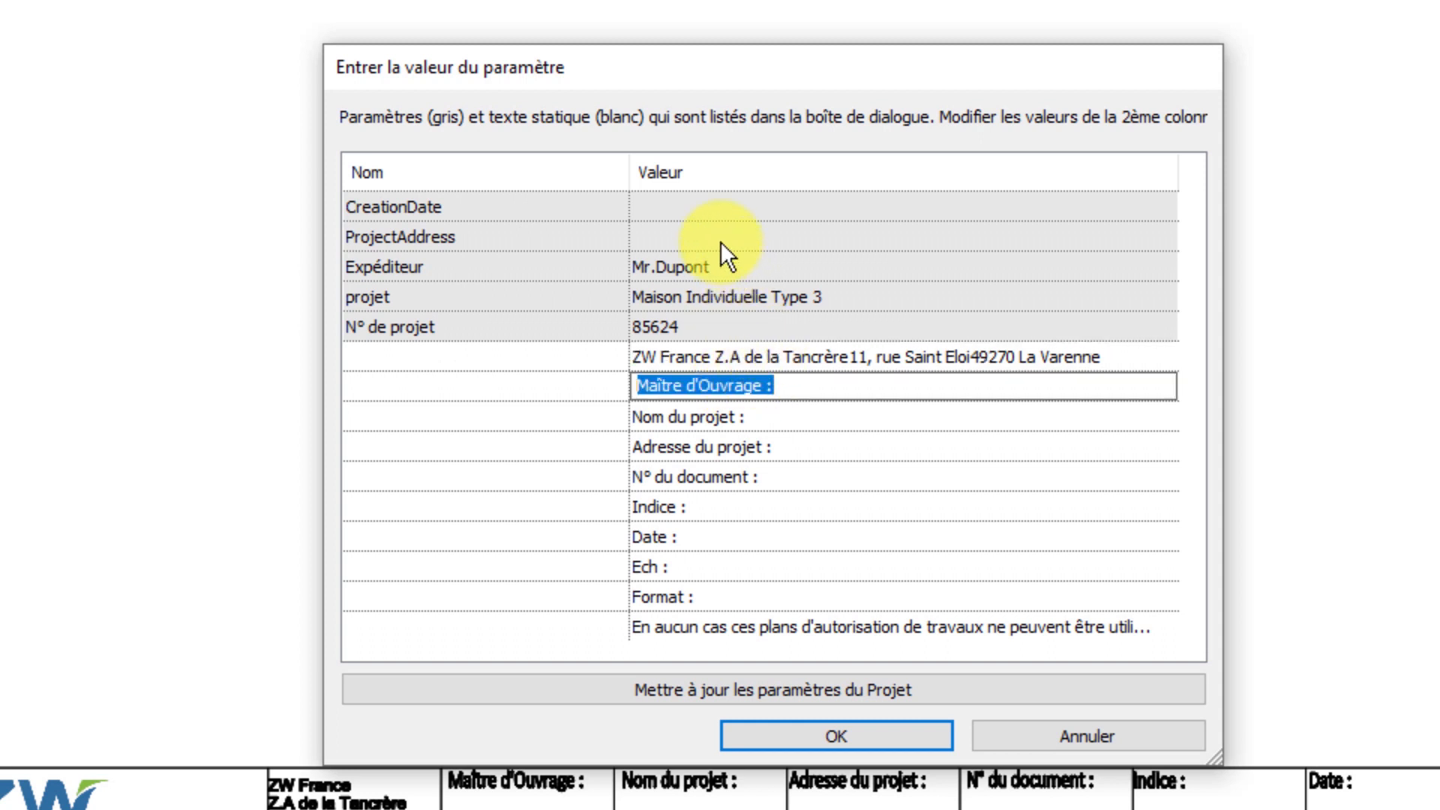
{"action": "left_click", "coordinate": [713, 213]}
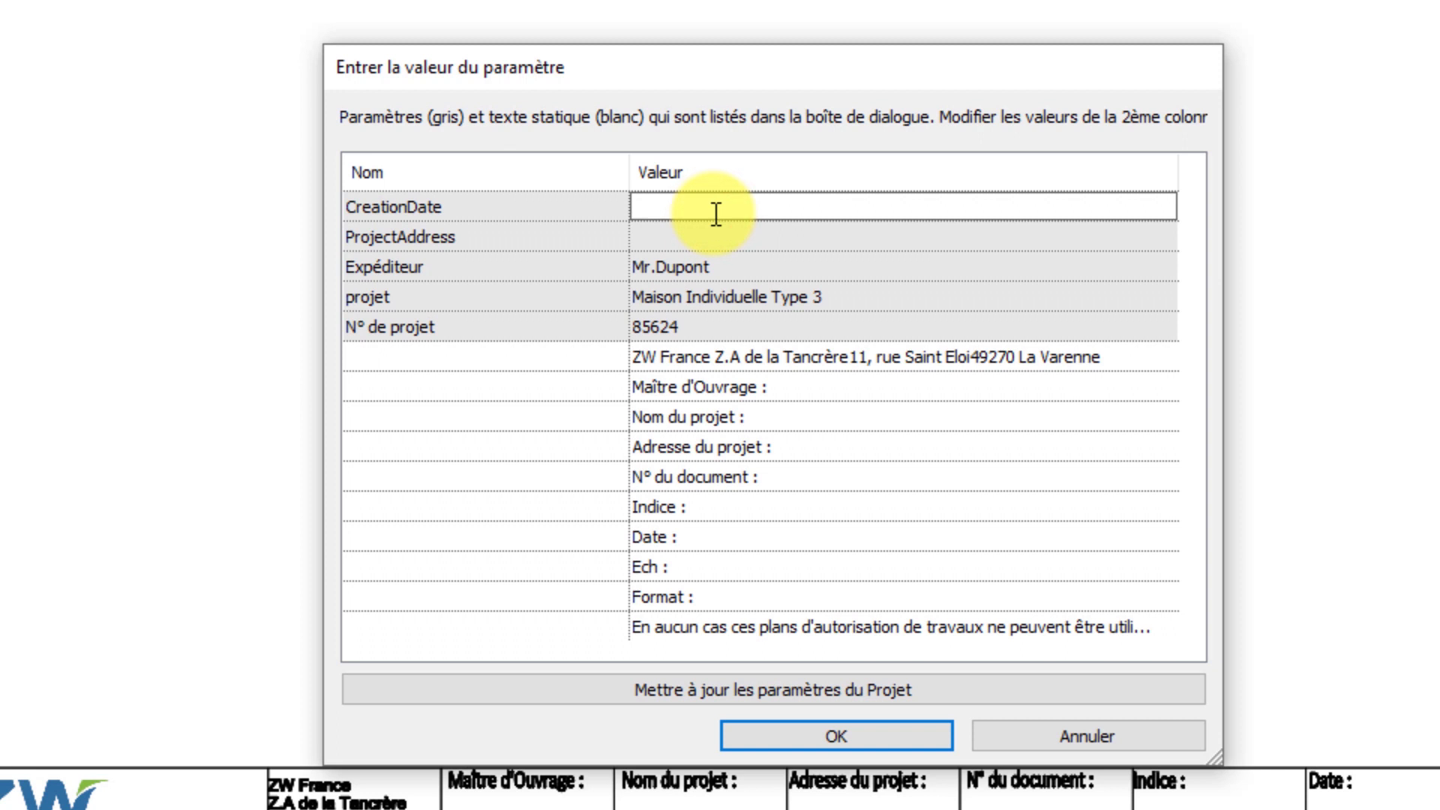
{"action": "type", "text": "03-02-20"}
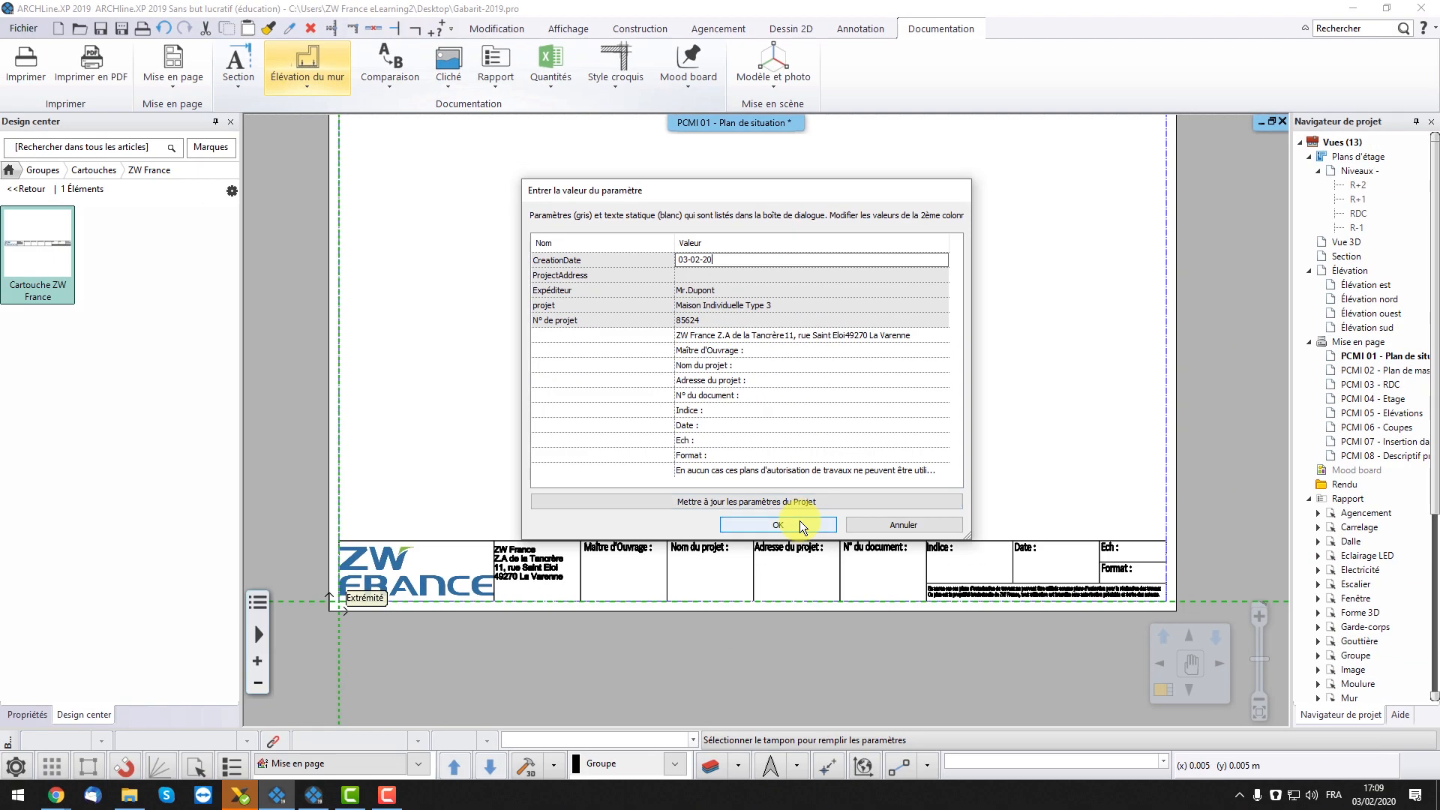
{"action": "left_click", "coordinate": [800, 521]}
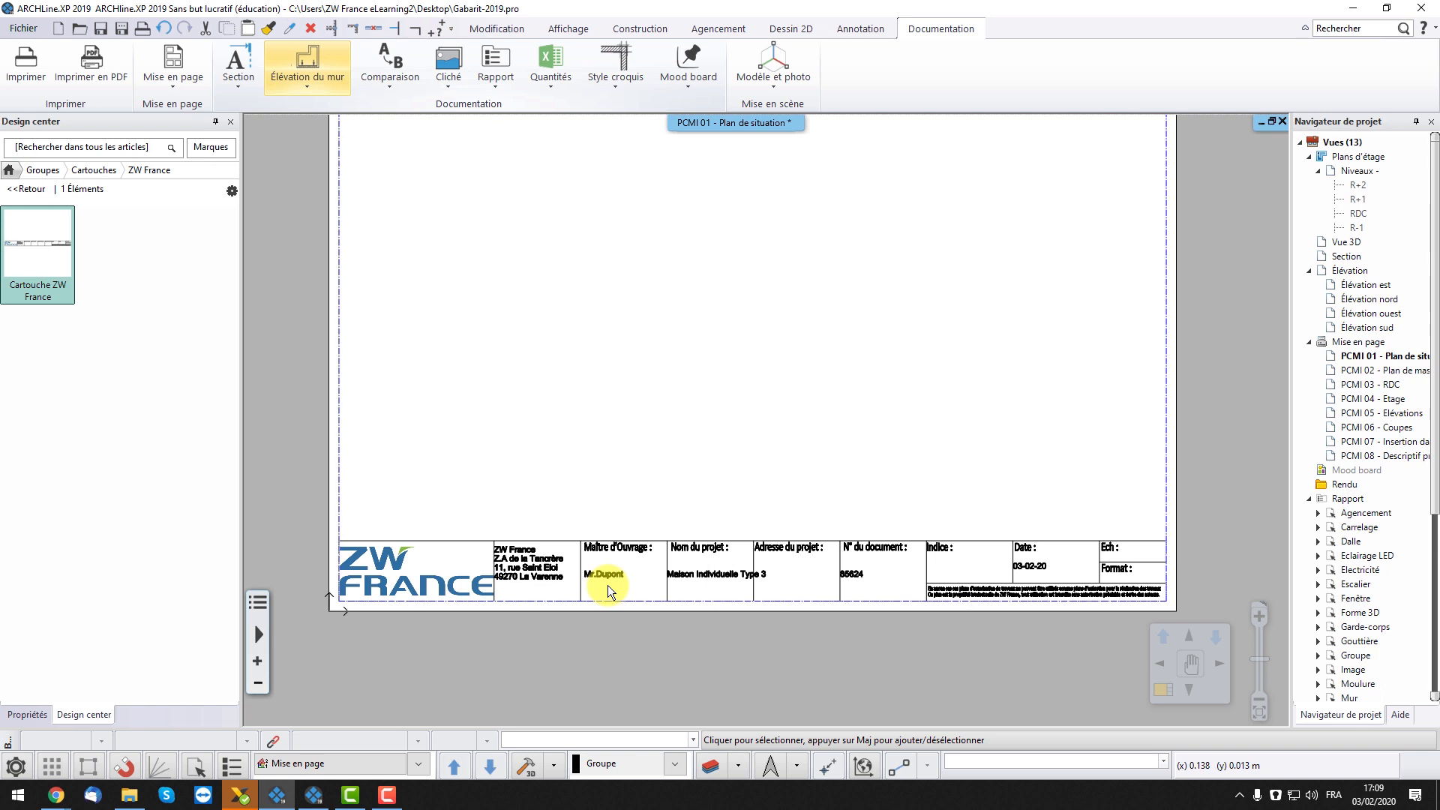
{"action": "scroll", "coordinate": [614, 591], "scroll_direction": "up", "scroll_amount": 3}
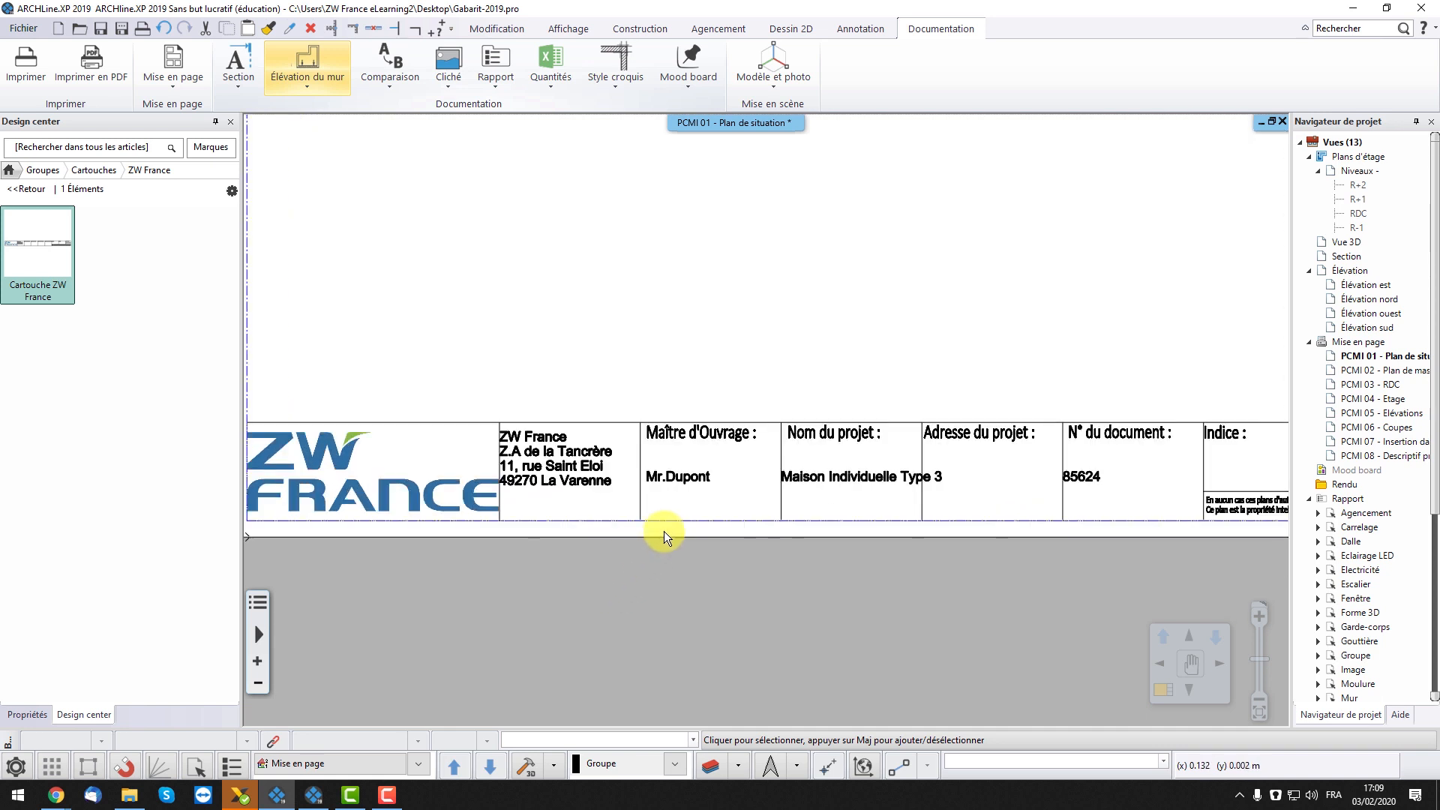
{"action": "middle_click_drag", "start_coordinate": [778, 477], "coordinate": [776, 564]}
{"action": "scroll", "coordinate": [604, 521], "scroll_direction": "down", "scroll_amount": 2}
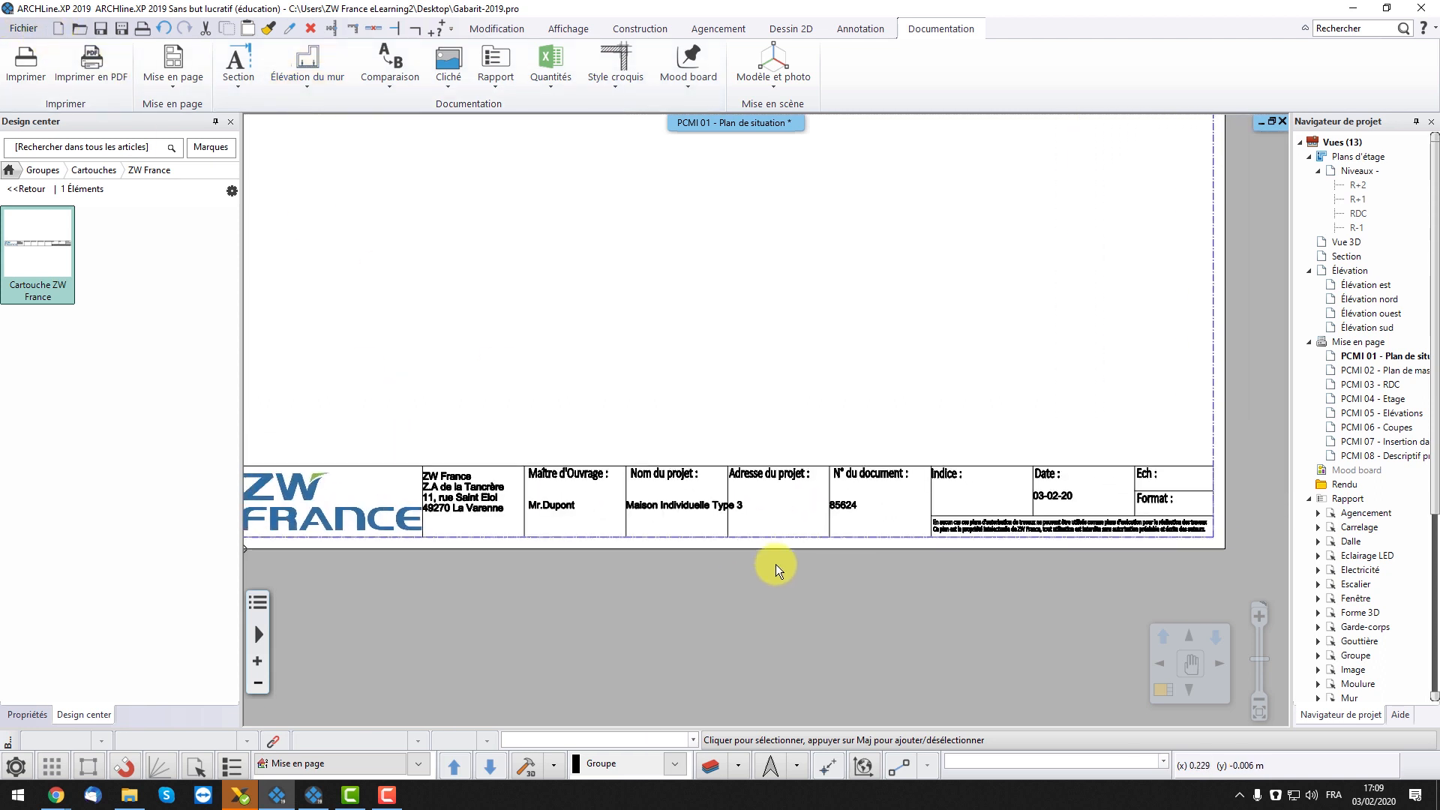
{"action": "scroll", "coordinate": [780, 569], "scroll_direction": "down", "scroll_amount": 2}
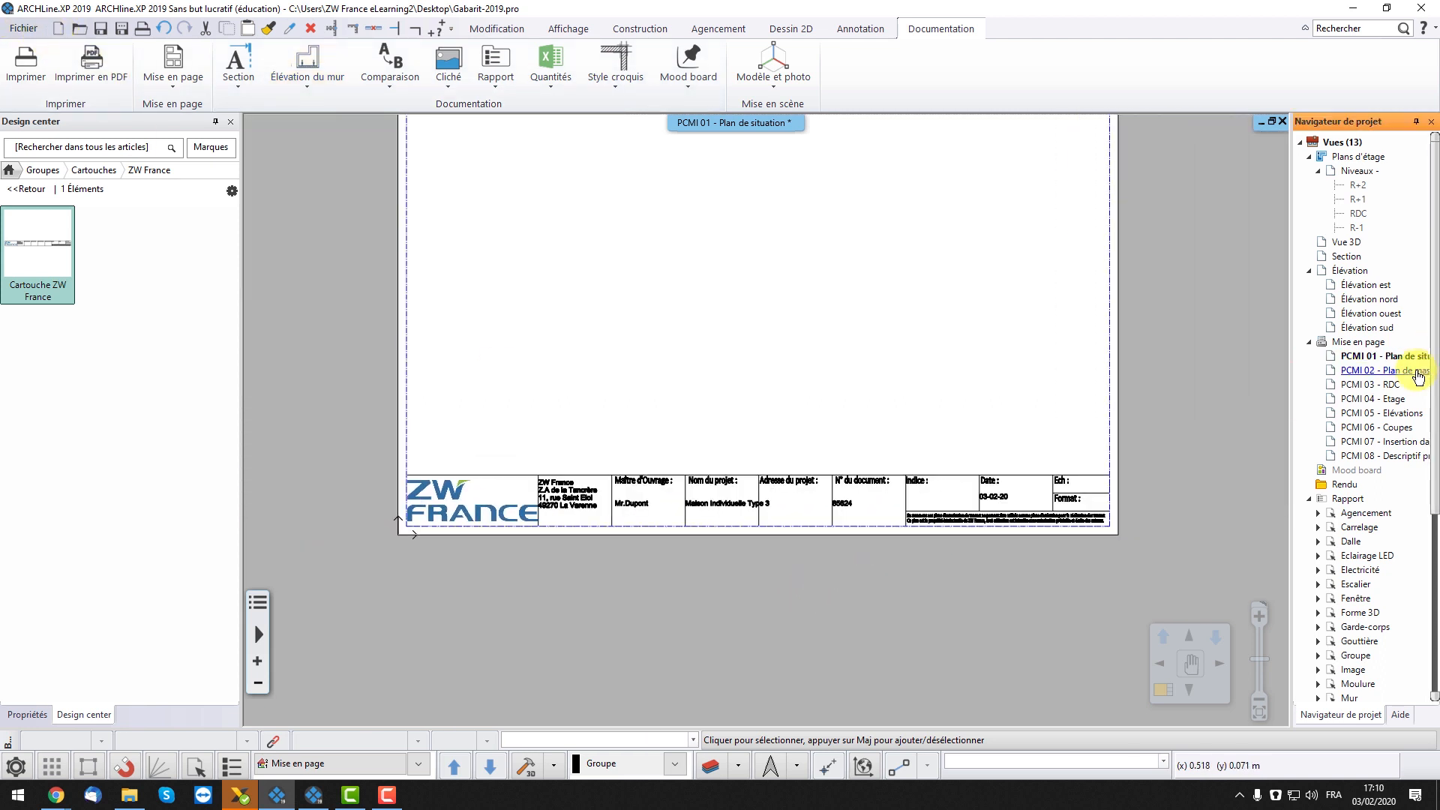
- Insert Cartouche ZW France at the lower-left margin corner of the PCMI 02 layout, accepting its parameter values
{"action": "double_click", "coordinate": [1417, 371]}
{"action": "left_click_drag", "start_coordinate": [42, 266], "coordinate": [405, 330]}
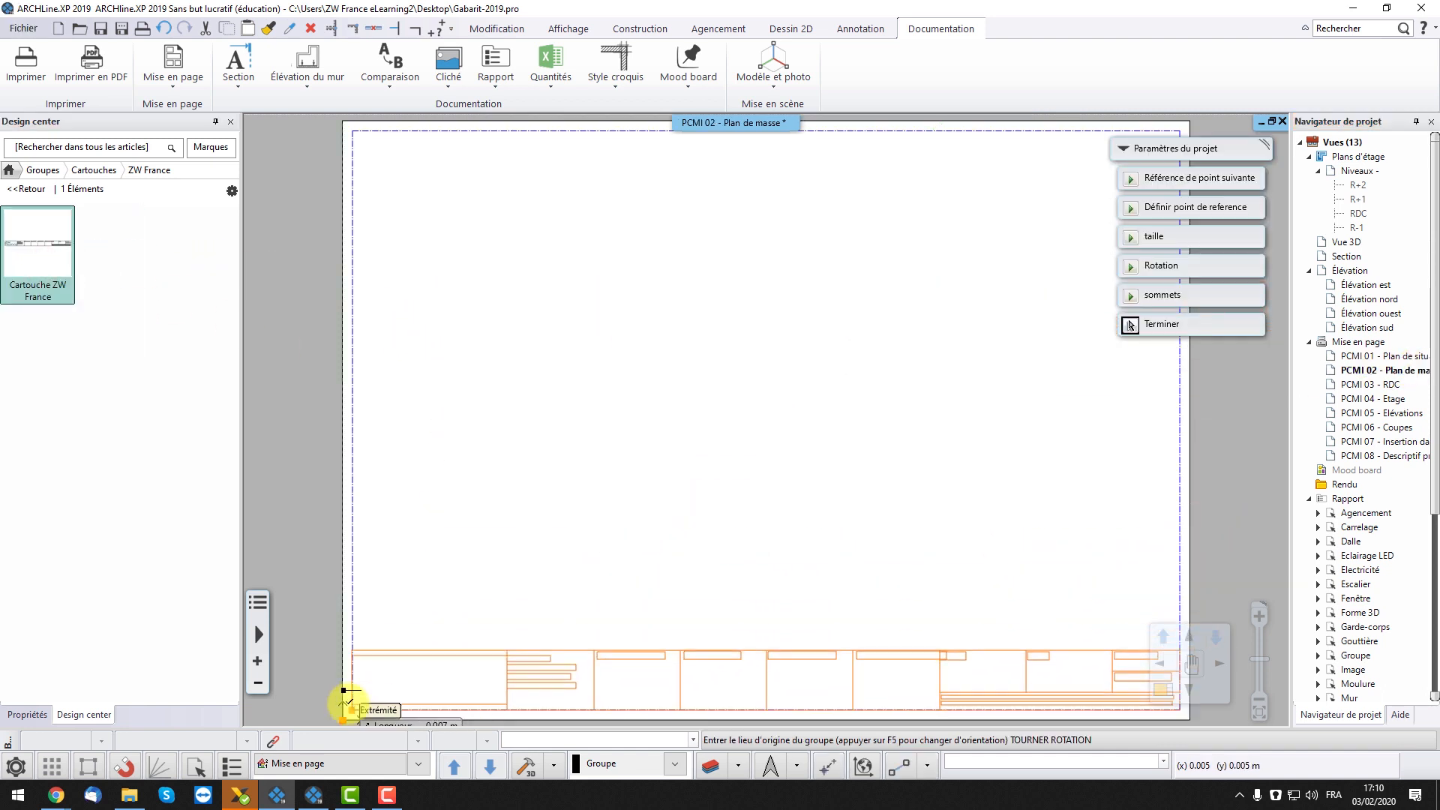
{"action": "left_click", "coordinate": [346, 702]}
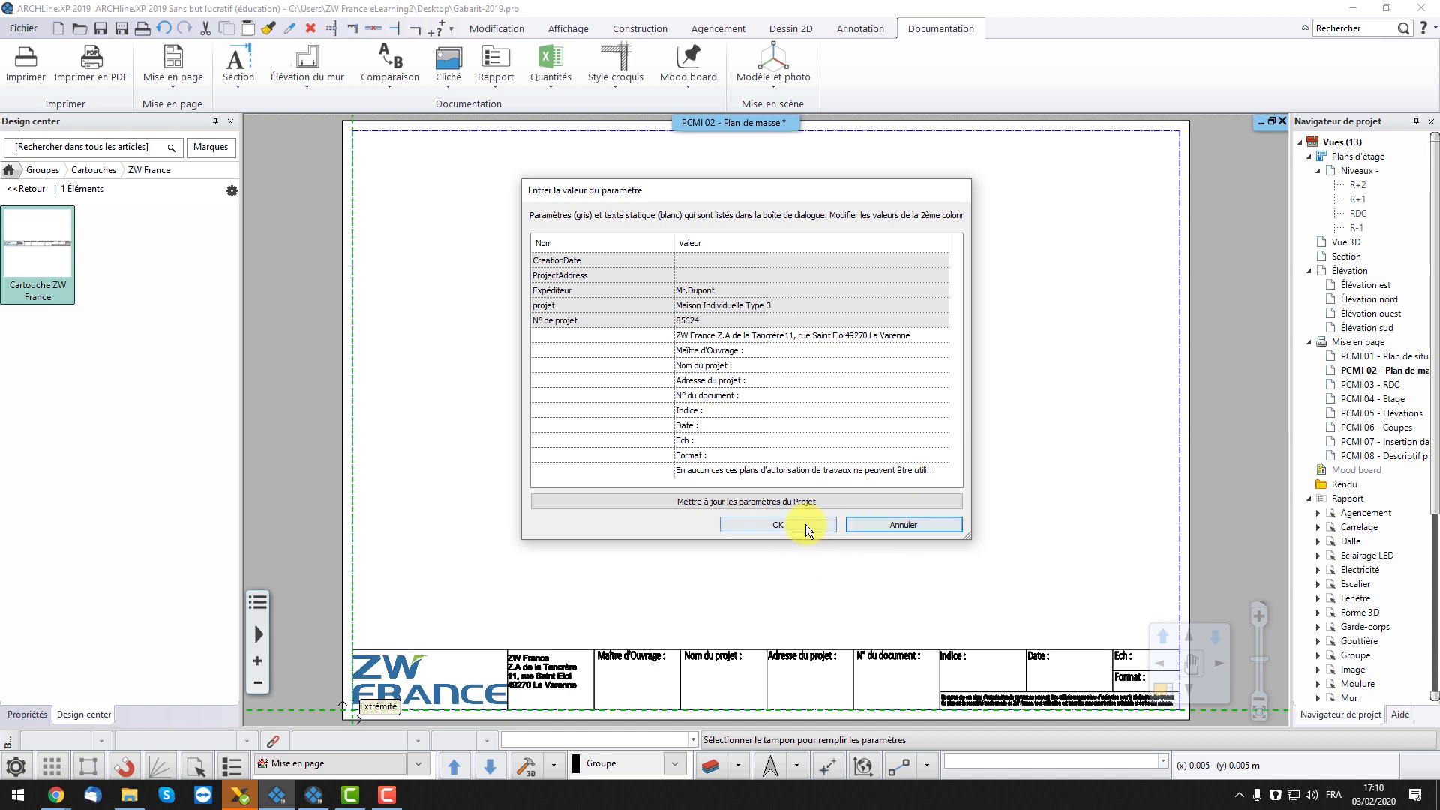
{"action": "left_click", "coordinate": [778, 525]}
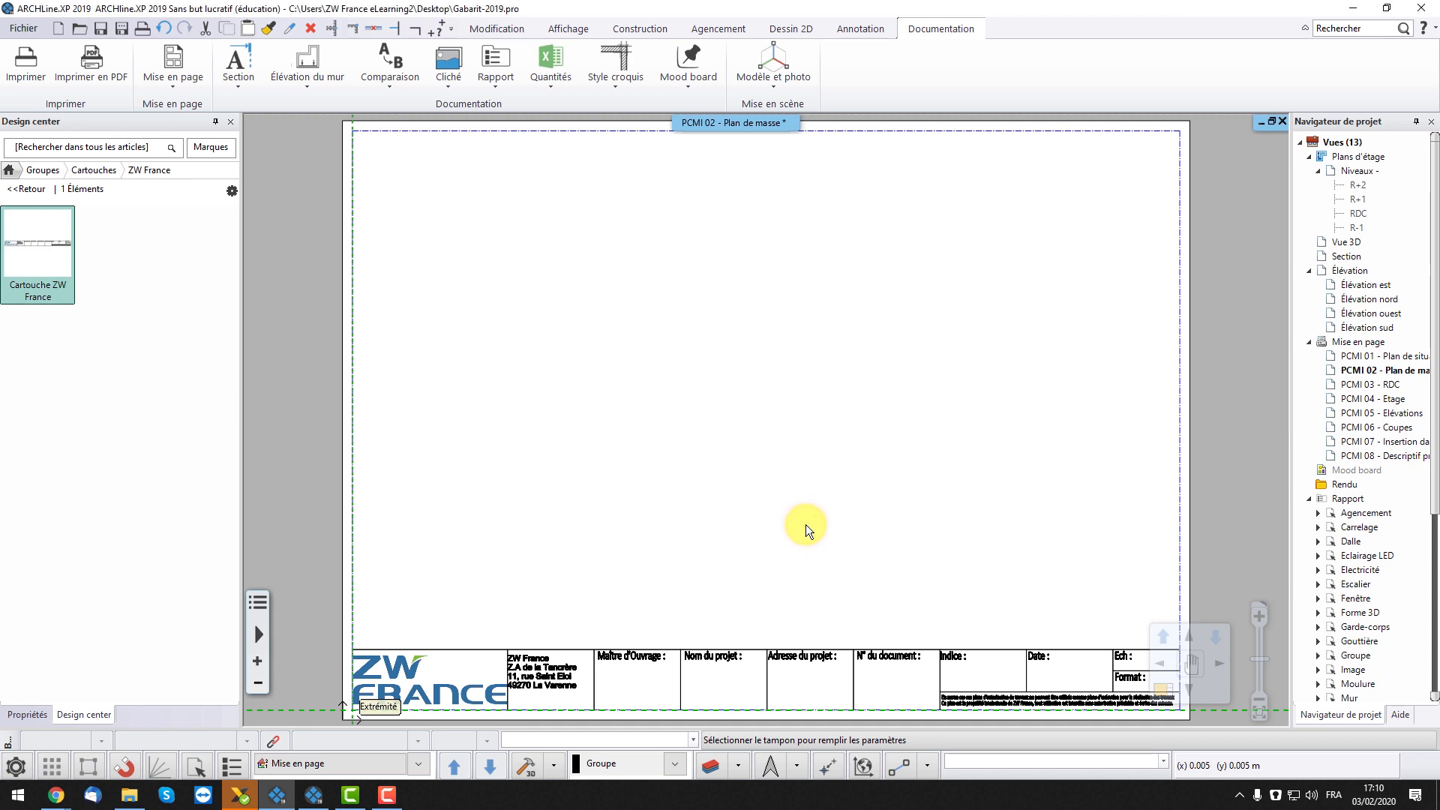
- Insert Cartouche ZW France at the lower-left margin corner of the PCMI 03 - RDC layout, accepting its parameter values
{"action": "double_click", "coordinate": [1392, 385]}
{"action": "left_click_drag", "start_coordinate": [45, 251], "coordinate": [370, 412]}
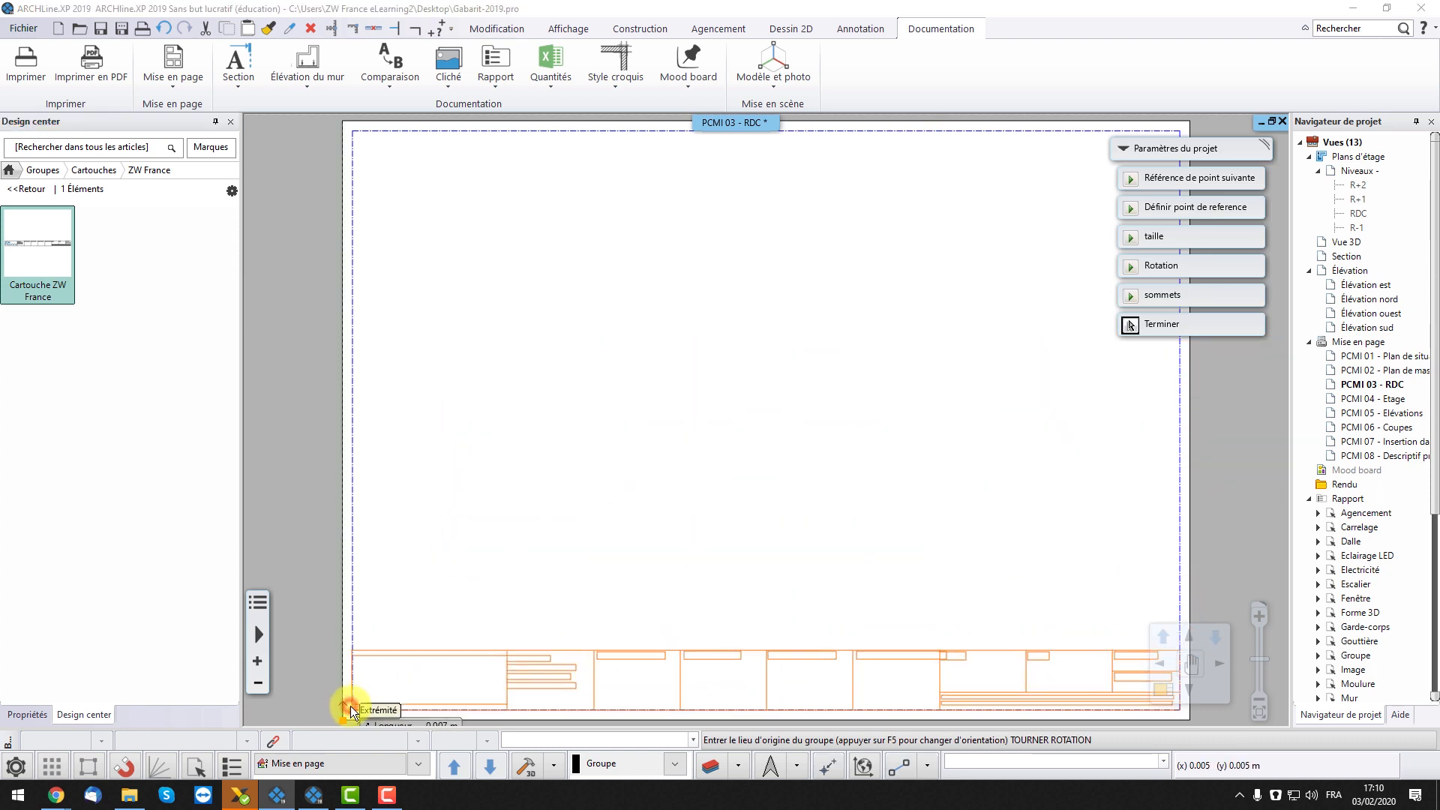
{"action": "left_click", "coordinate": [486, 583]}
{"action": "left_click", "coordinate": [792, 521]}
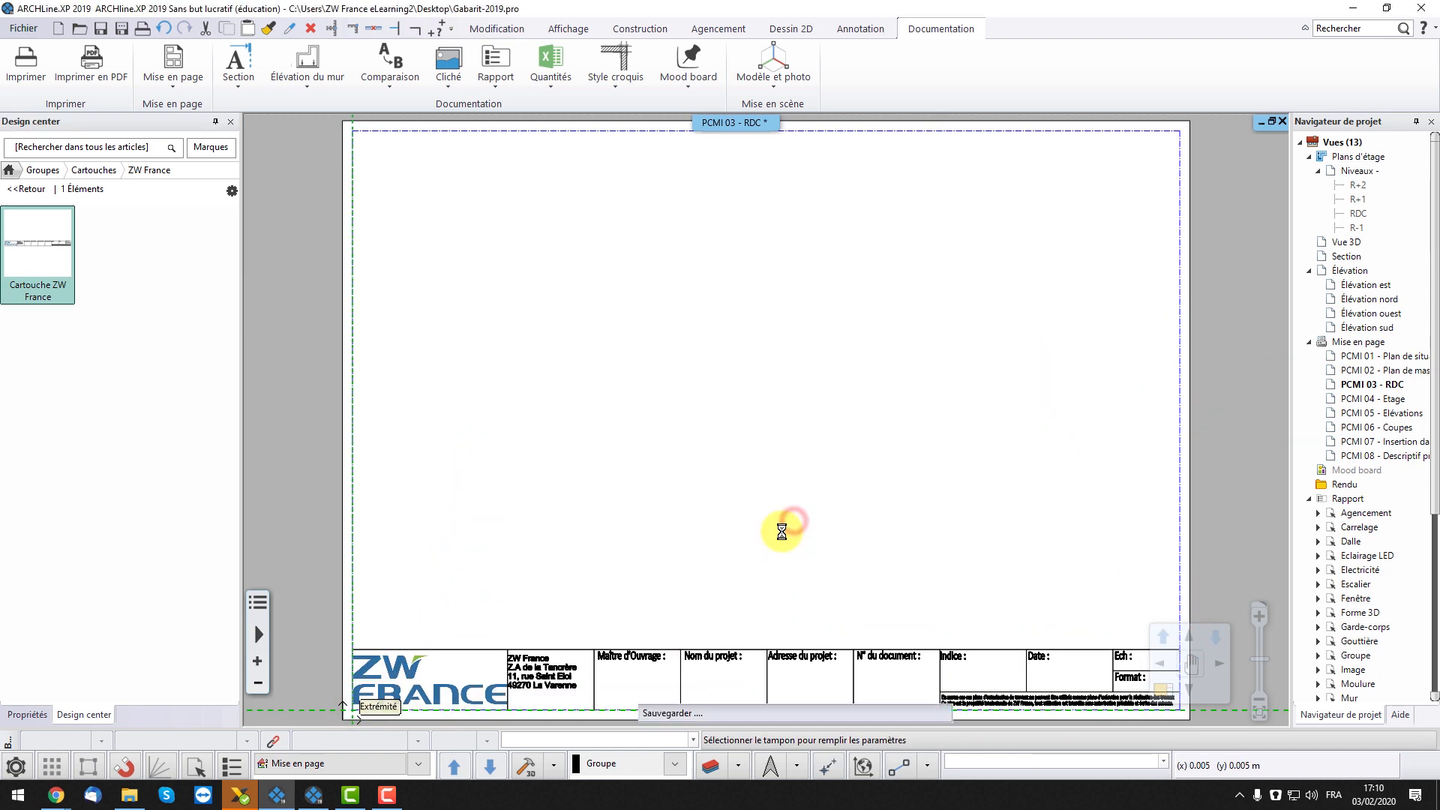